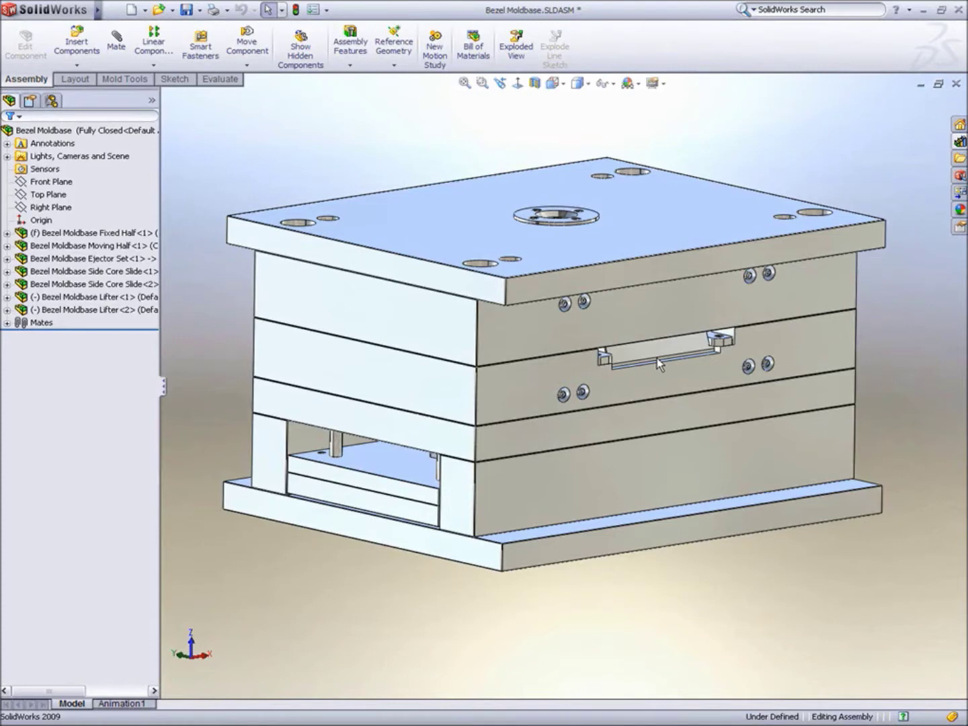
Step: Open the intermediate plate's component properties and close them without changes
right_click(454, 439)
click(577, 369)
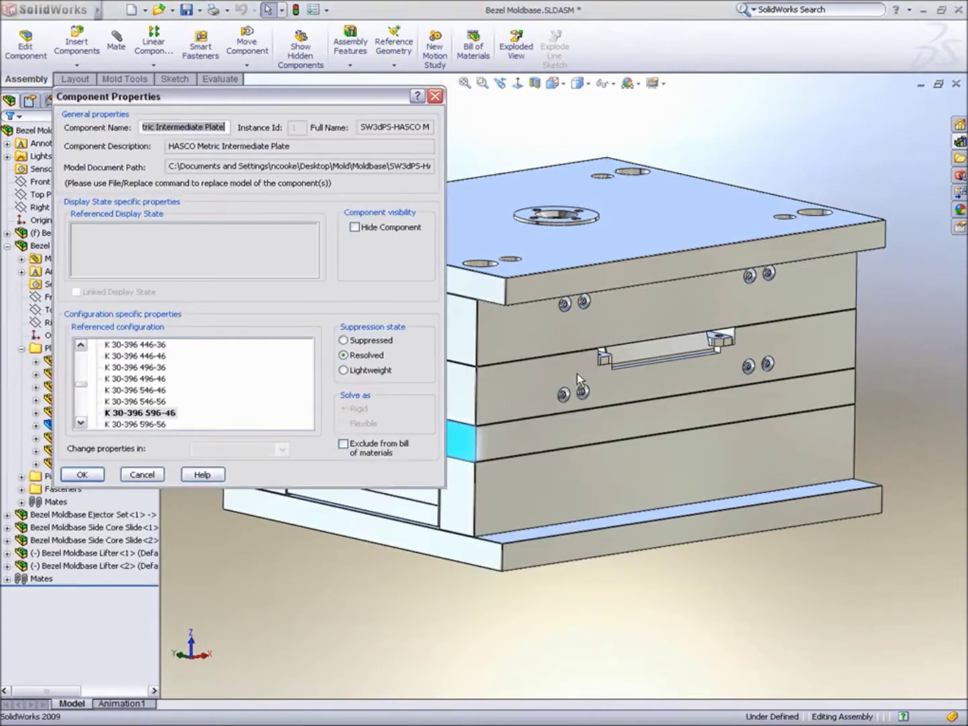
drag(80, 383, 94, 357)
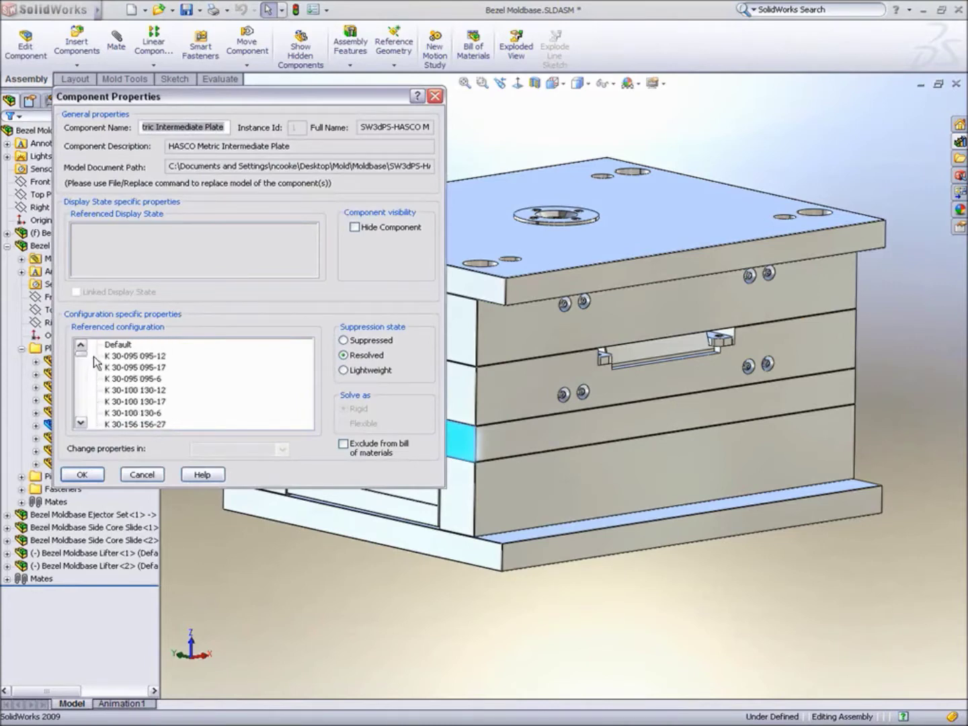
click(142, 474)
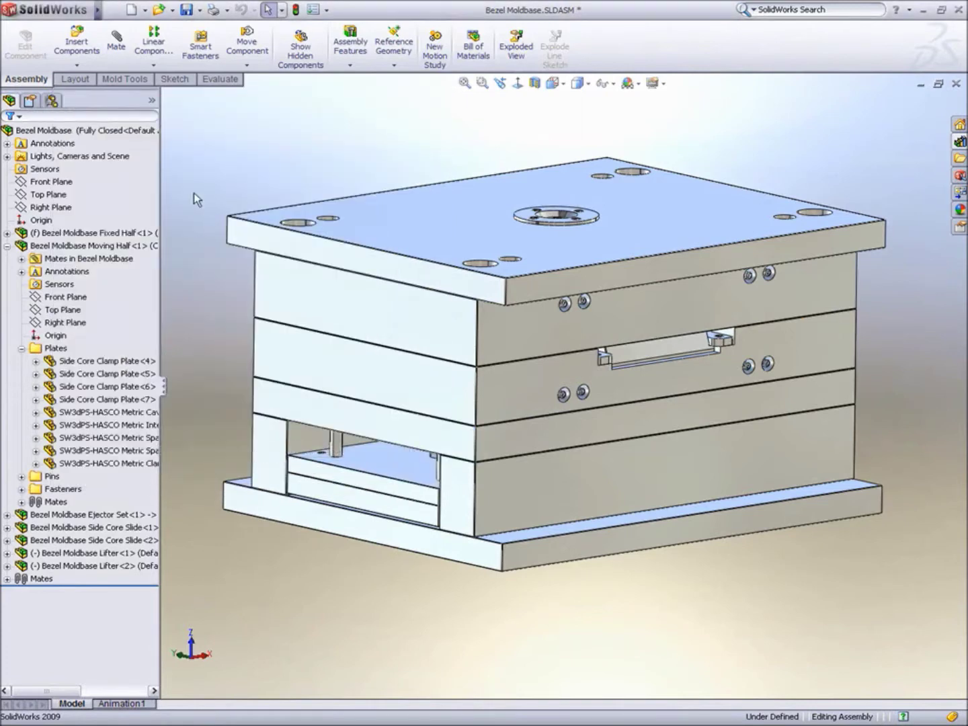
Step: Apply the Plates Transparent display state and orbit to look down inside the mould
right_click(151, 101)
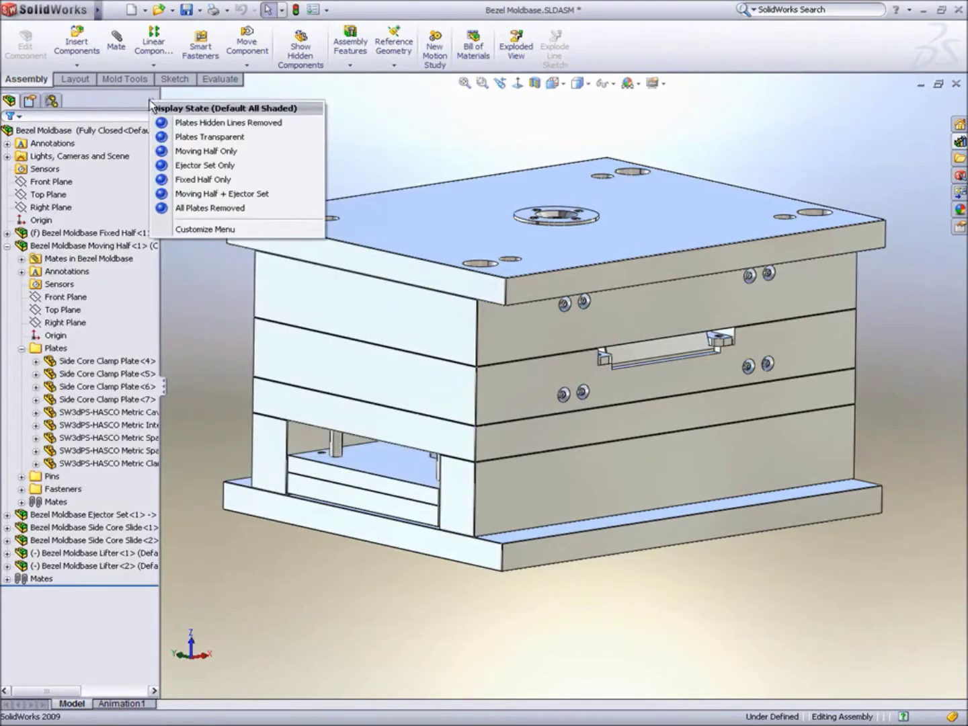
click(189, 138)
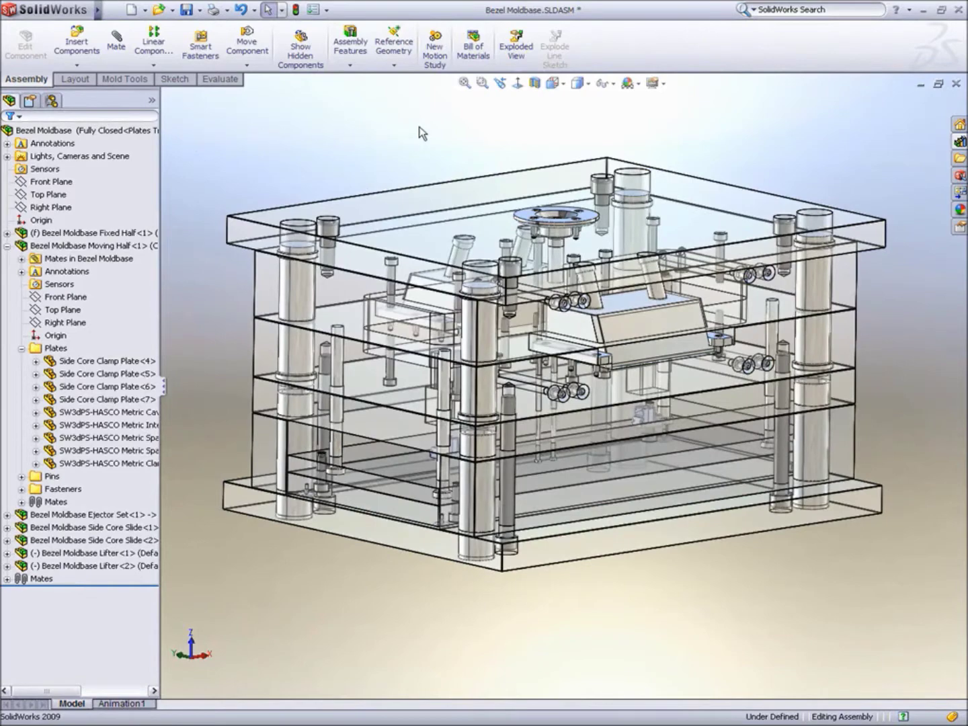
middle_drag(452, 128, 449, 176)
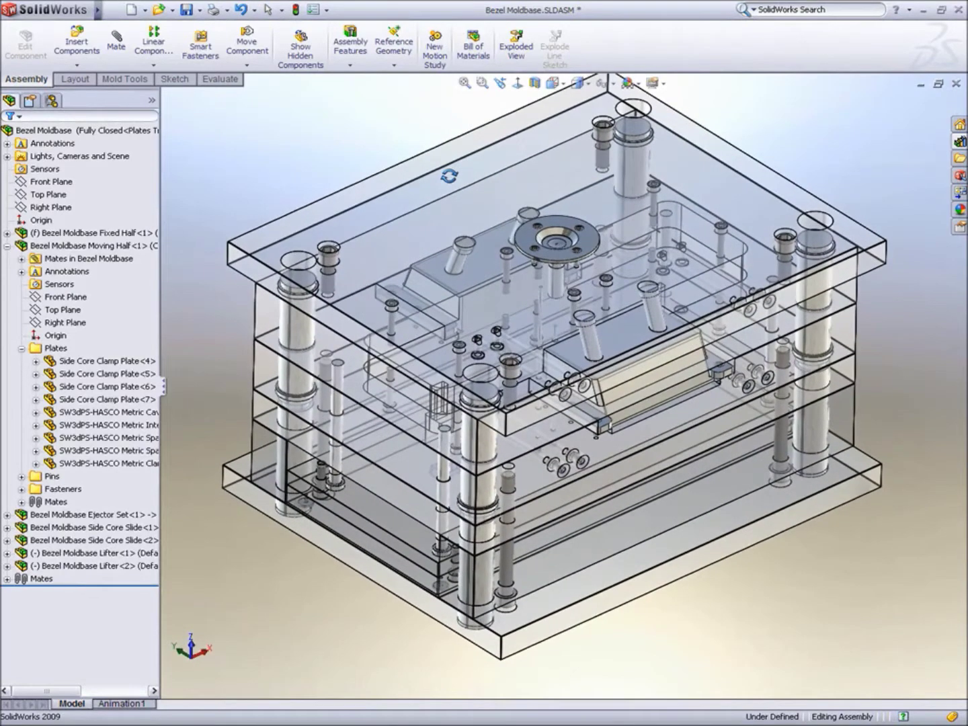
Step: Insert the inserts assembly as a new component in the mould
click(76, 44)
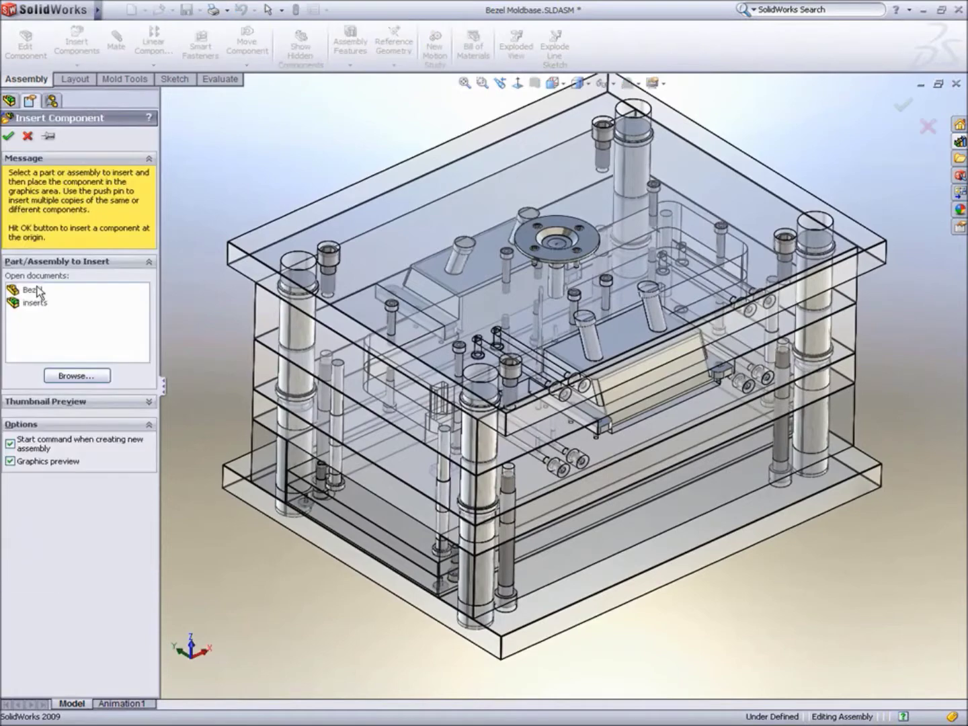
click(27, 304)
click(10, 137)
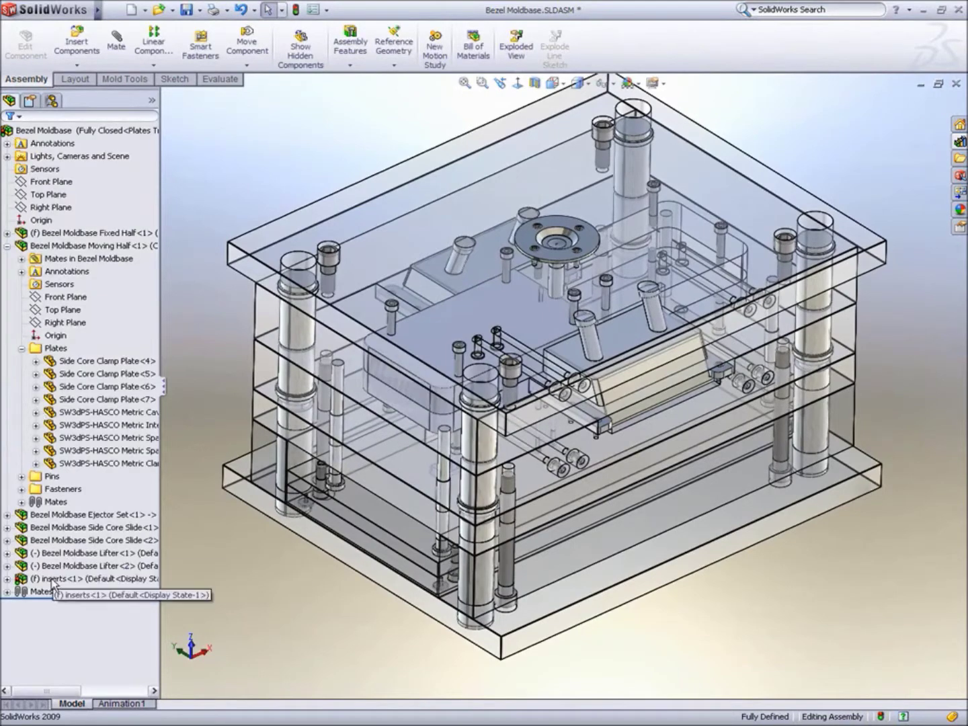
Step: Mirror the inserts component about the Right Plane, including all its children
click(48, 579)
click(51, 207)
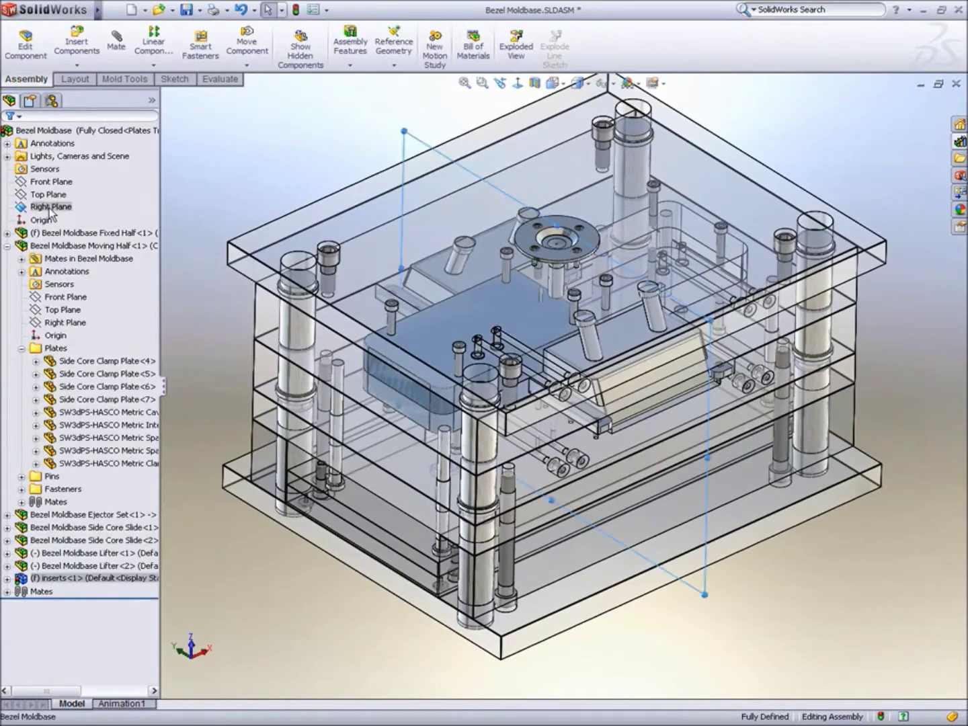
click(154, 66)
click(164, 122)
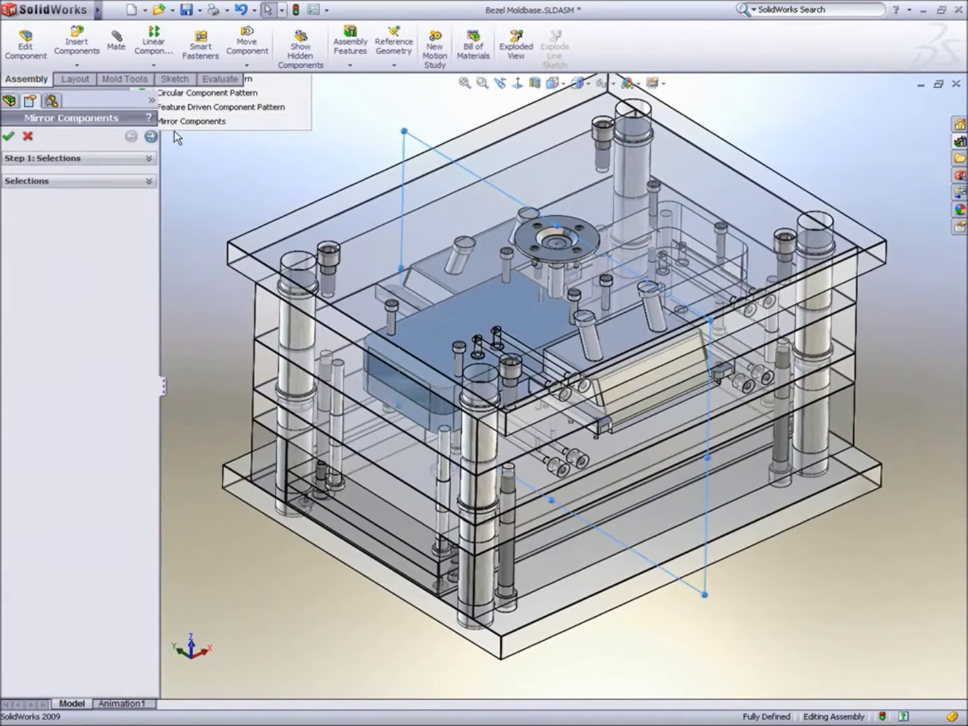
right_click(32, 250)
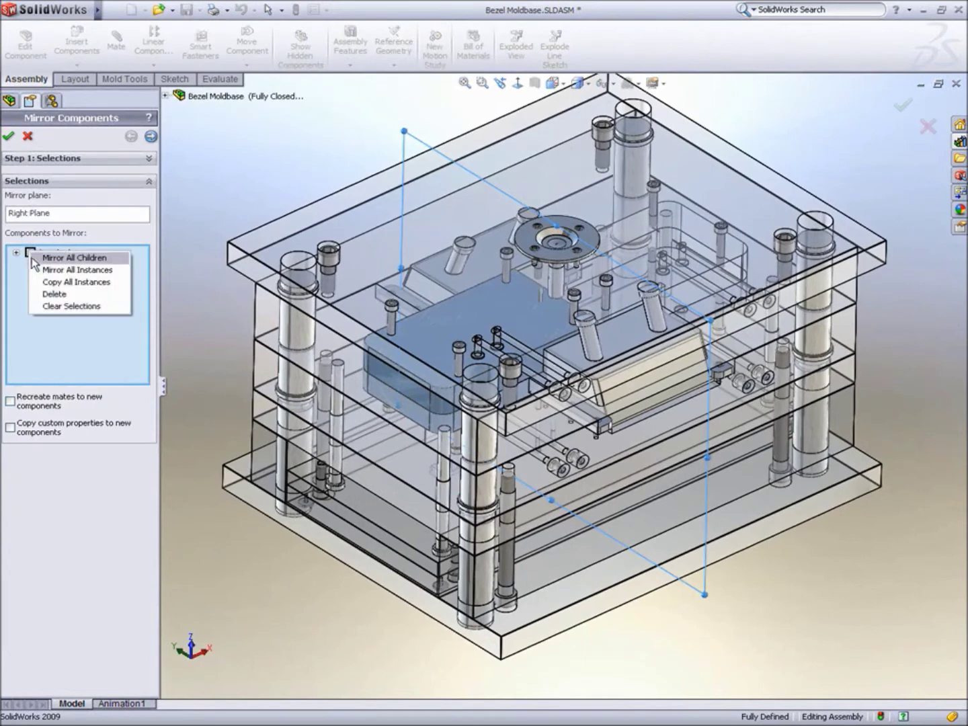
click(48, 260)
click(8, 137)
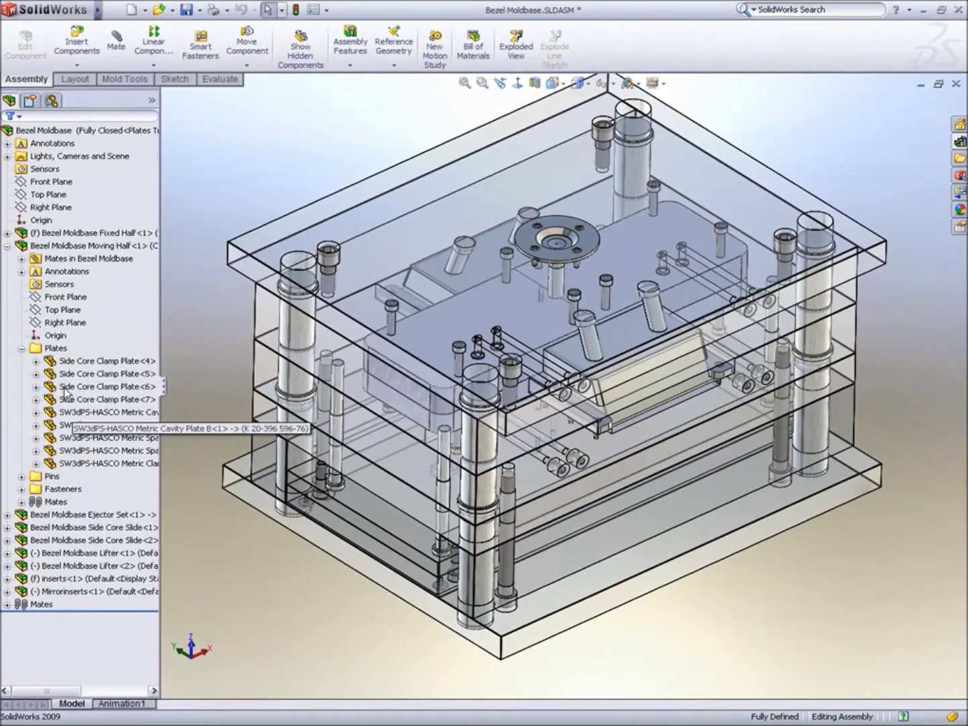
right_click(61, 579)
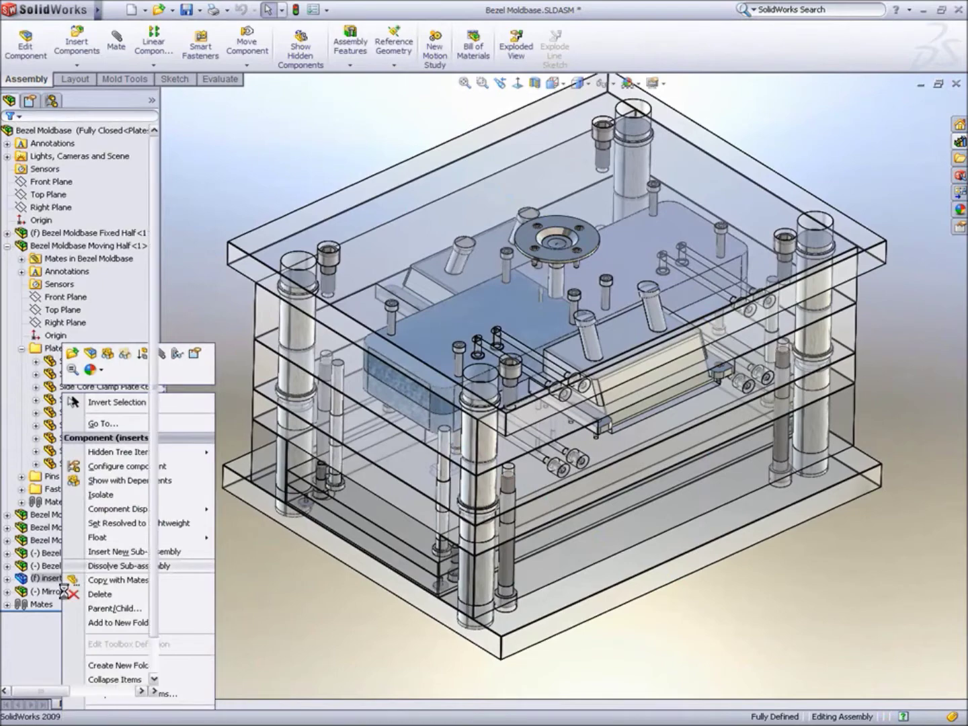
Step: Dissolve the mirrored inserts sub-assembly, choosing No to All for saving modified documents
right_click(79, 579)
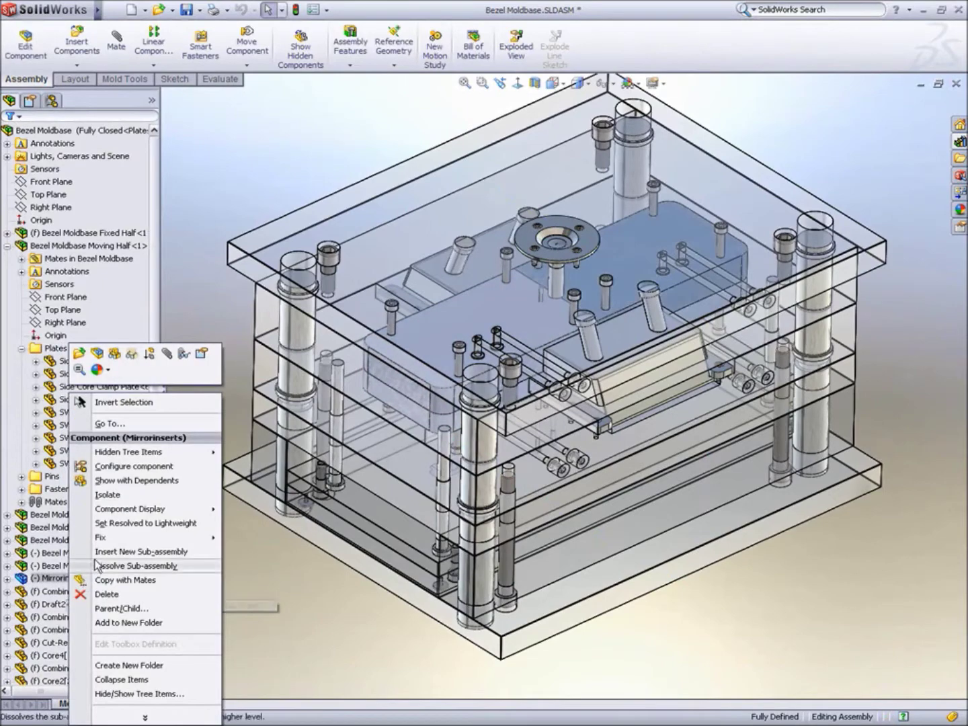
click(98, 566)
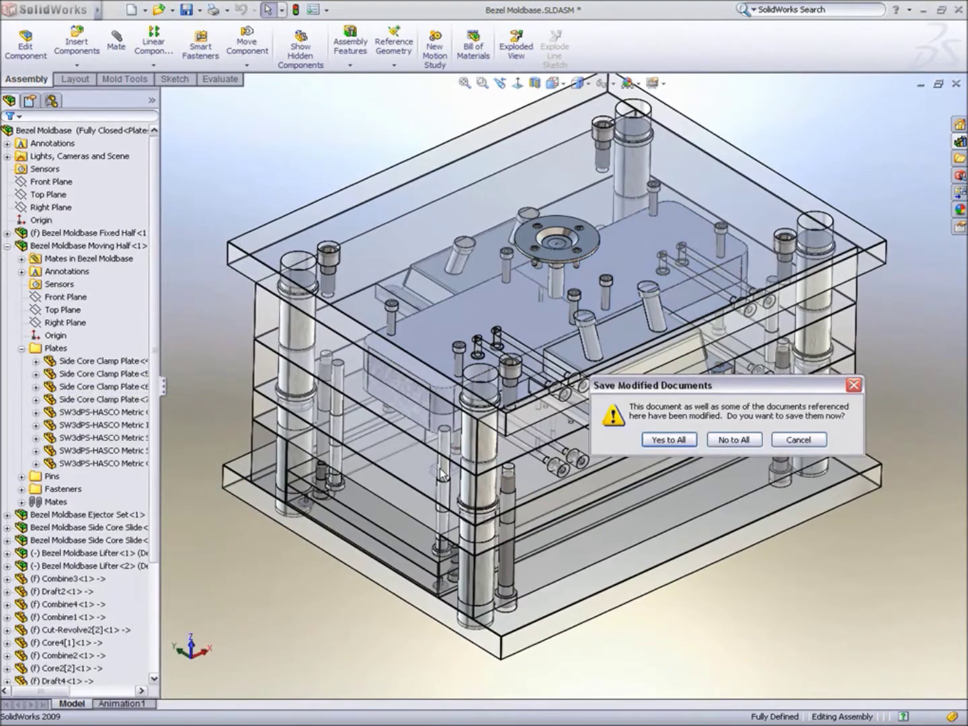
click(715, 443)
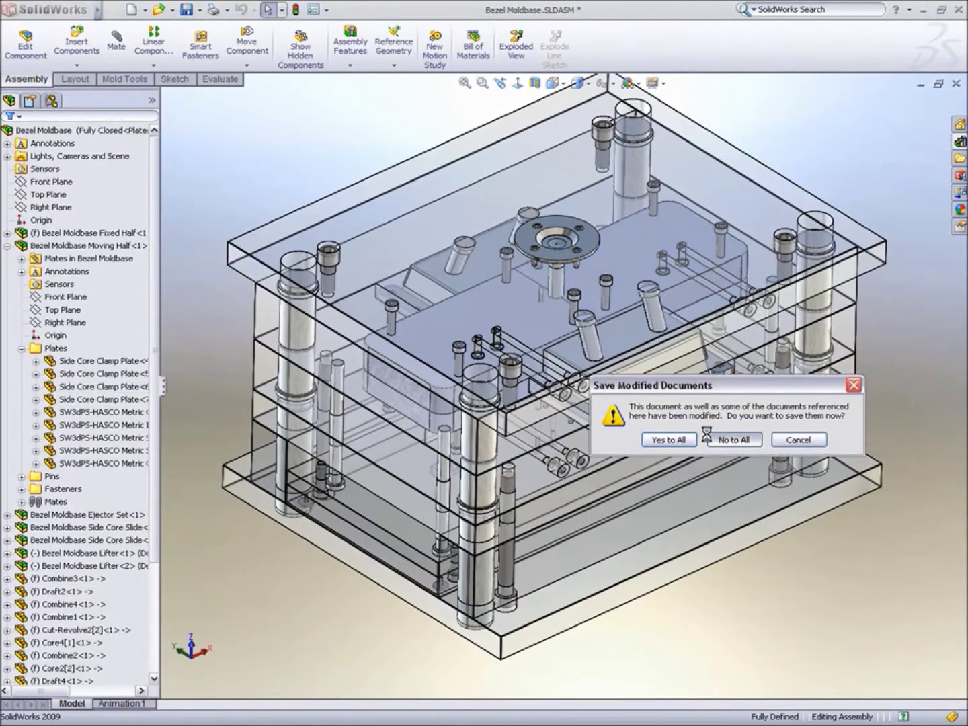
right_click(151, 111)
Step: Apply All Plates Removed and select Cut-Revolve2 and MirrorCut-Revolve2 for the Fixed Half
click(190, 209)
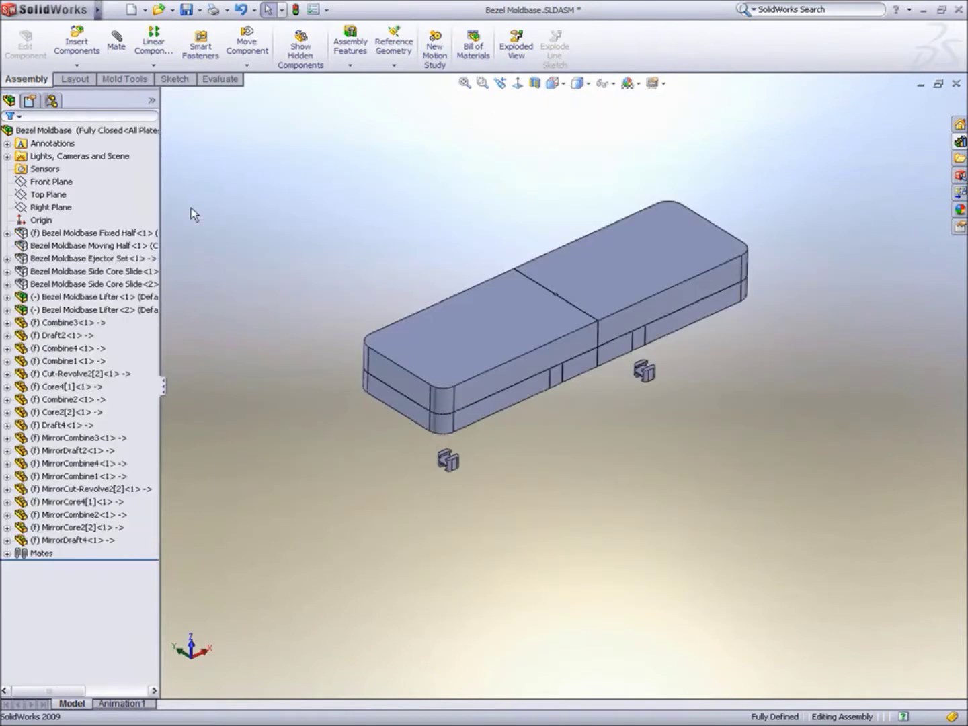
scroll(563, 303, down, 5)
click(404, 357)
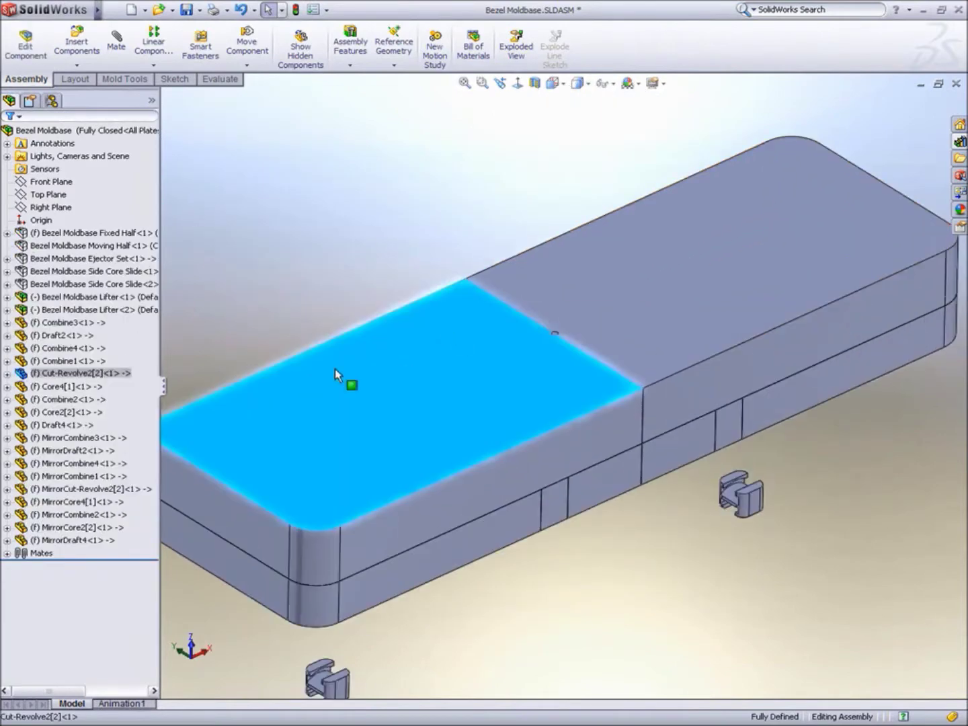
click(86, 372)
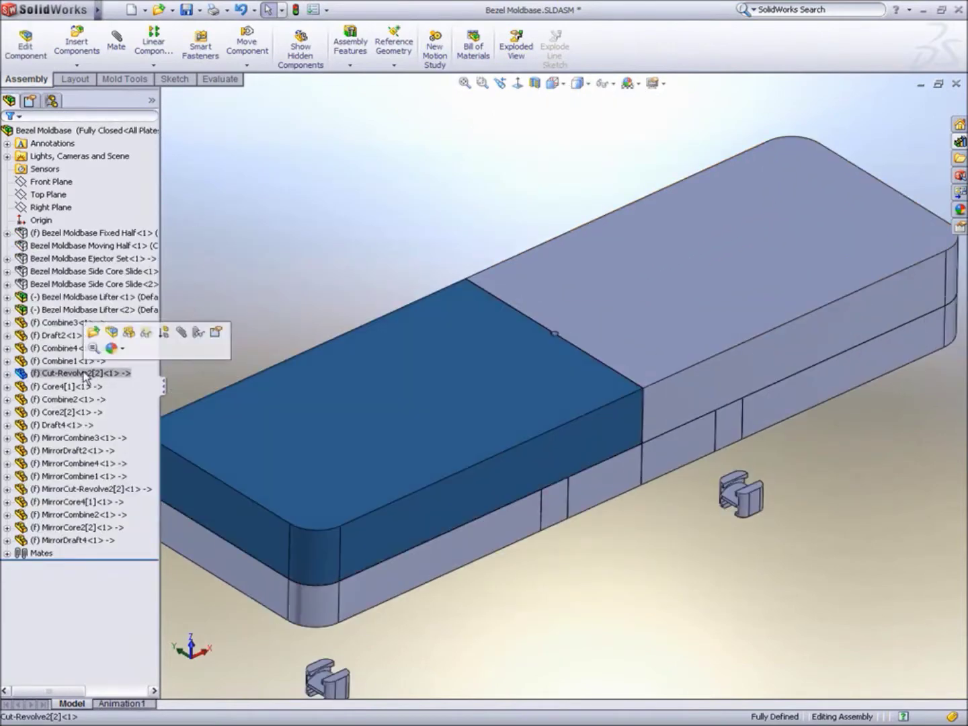
ctrl+click(70, 489)
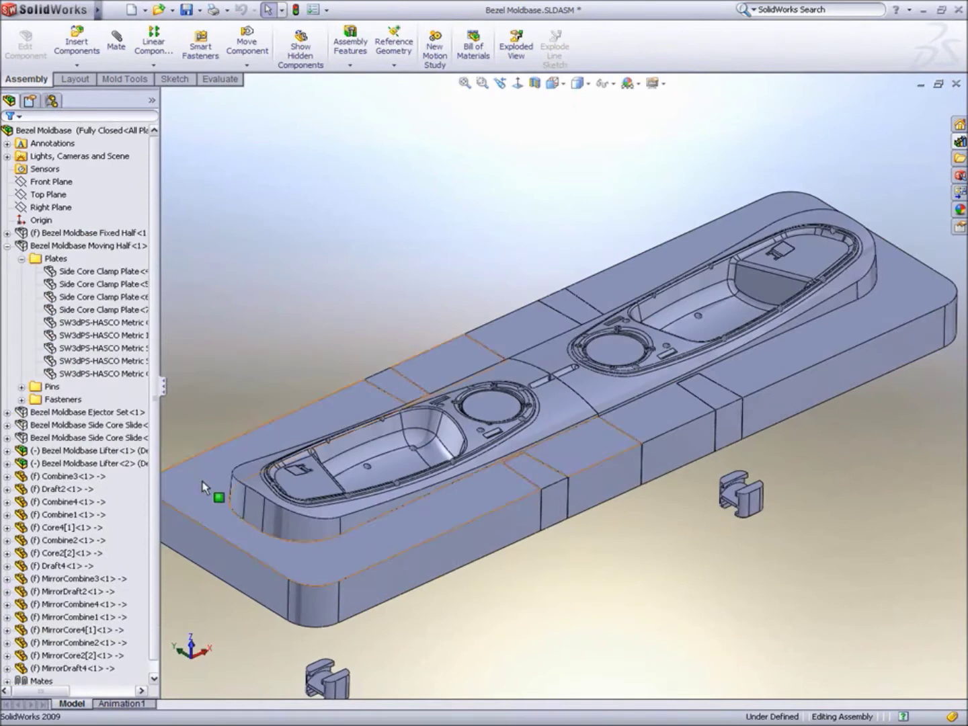
Step: Move Core4 and MirrorCore4 into the Bezel Moldbase Moving Half sub-assembly
click(209, 483)
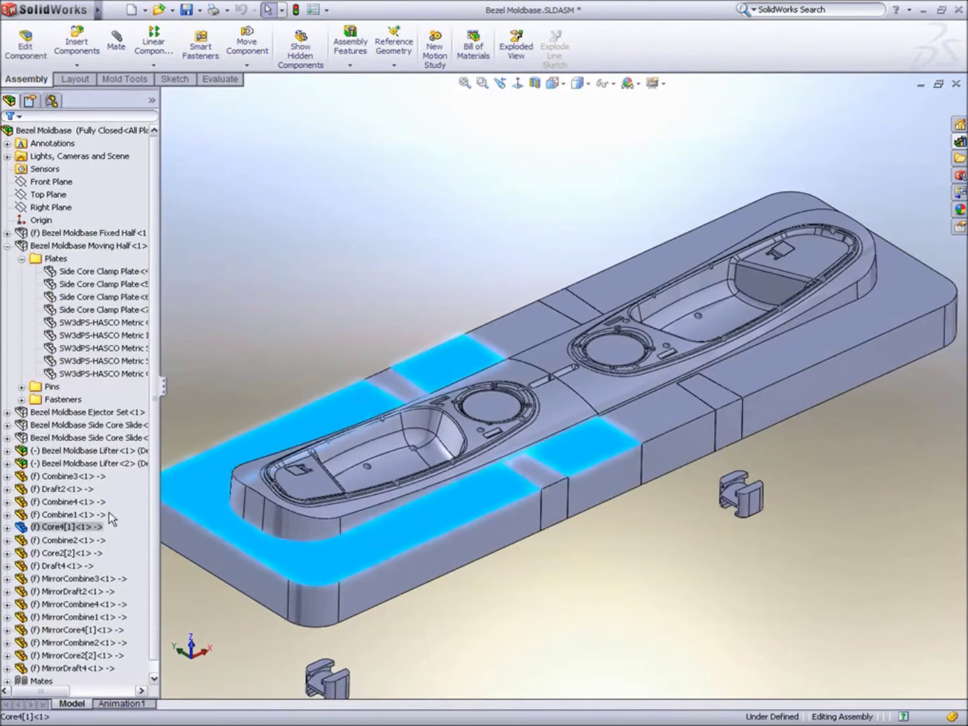
click(78, 529)
ctrl+click(75, 630)
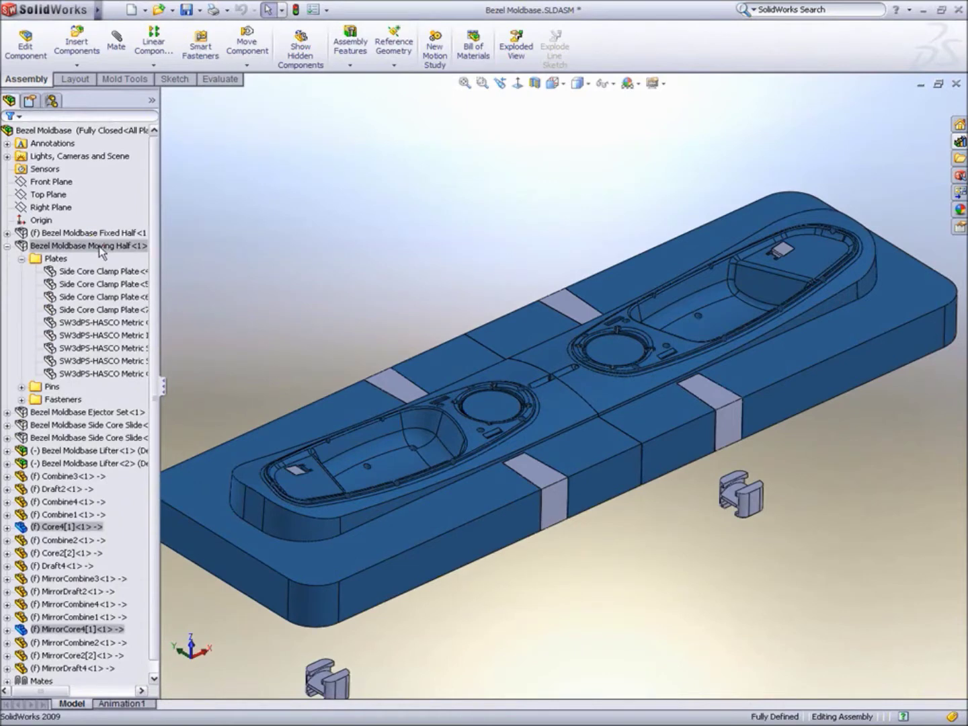
drag(99, 251, 99, 252)
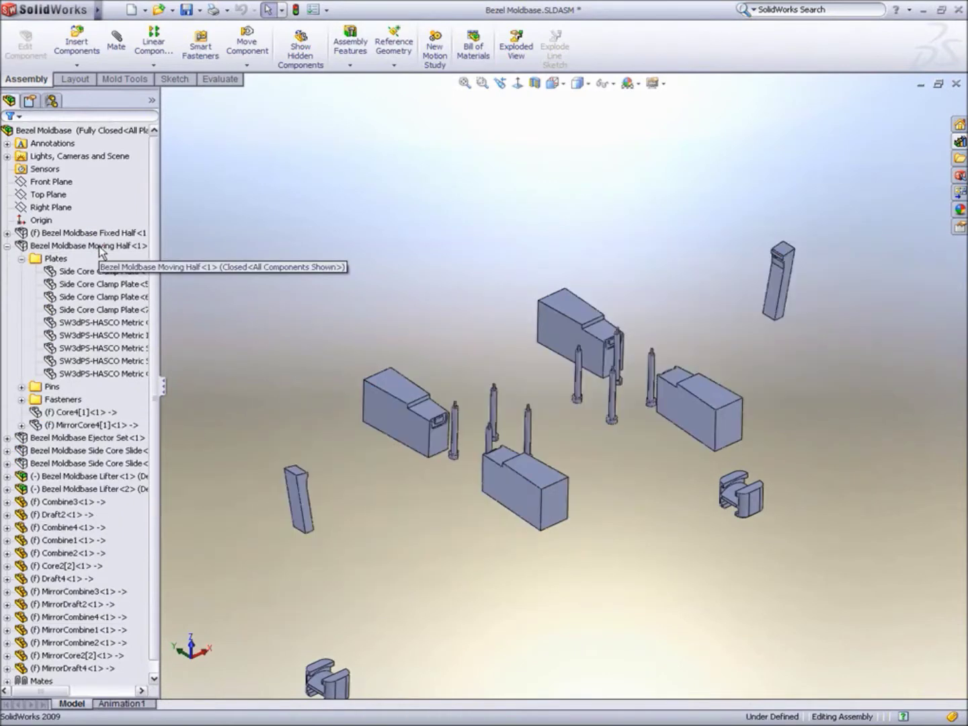
Step: Move Combine1–4 and MirrorCombine1–4 into the Moving Half sub-assembly
click(70, 501)
ctrl+click(69, 527)
ctrl+click(67, 540)
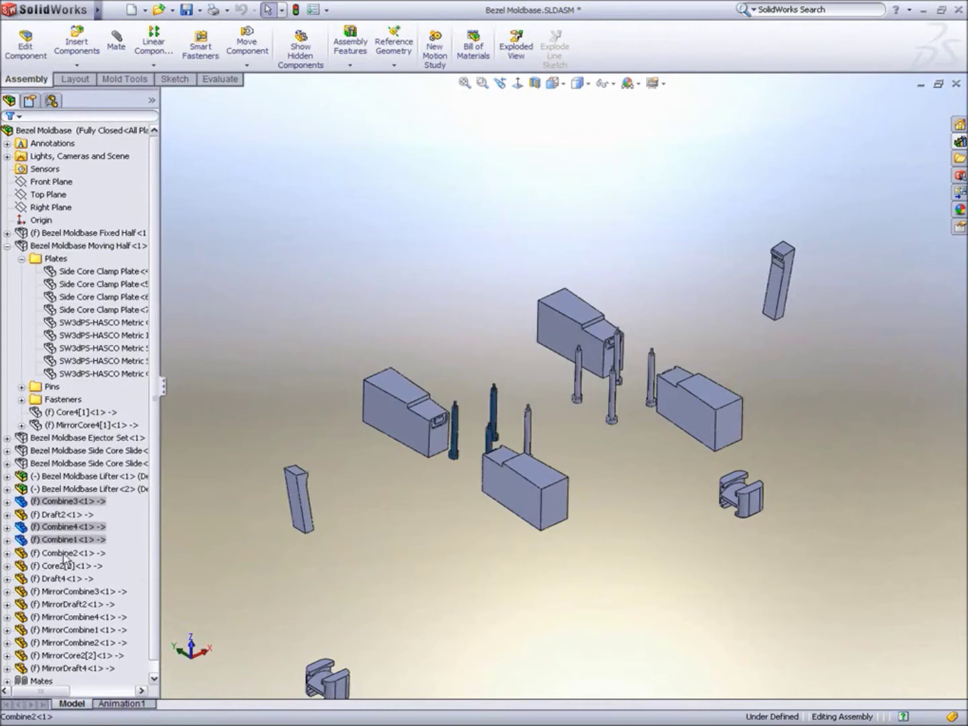
ctrl+click(65, 553)
ctrl+click(82, 592)
ctrl+click(80, 618)
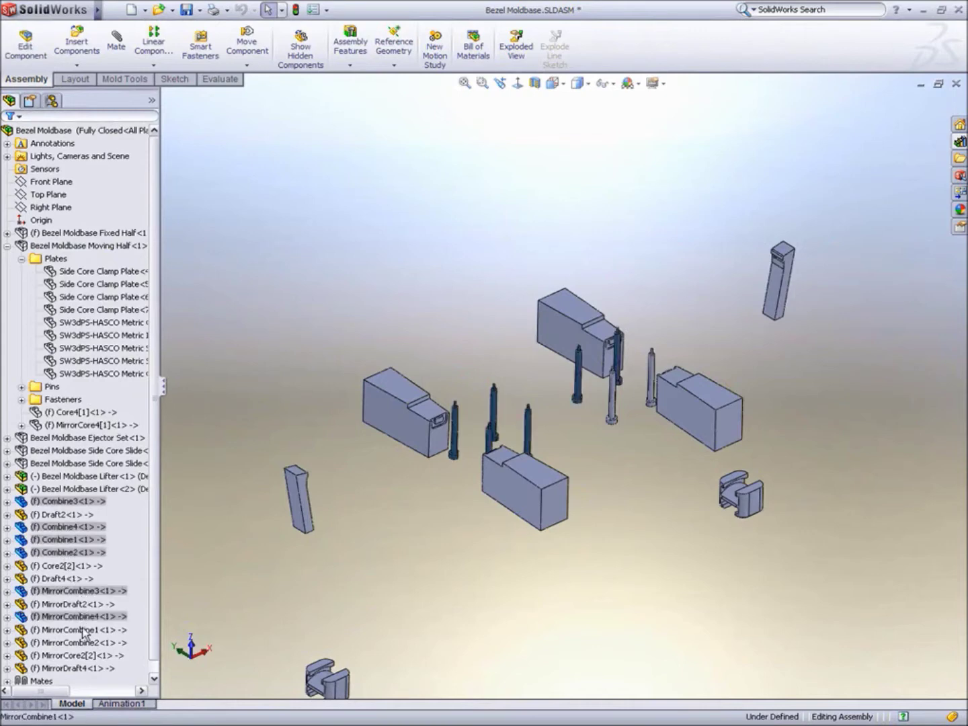
ctrl+click(85, 630)
ctrl+click(91, 643)
drag(75, 509, 121, 251)
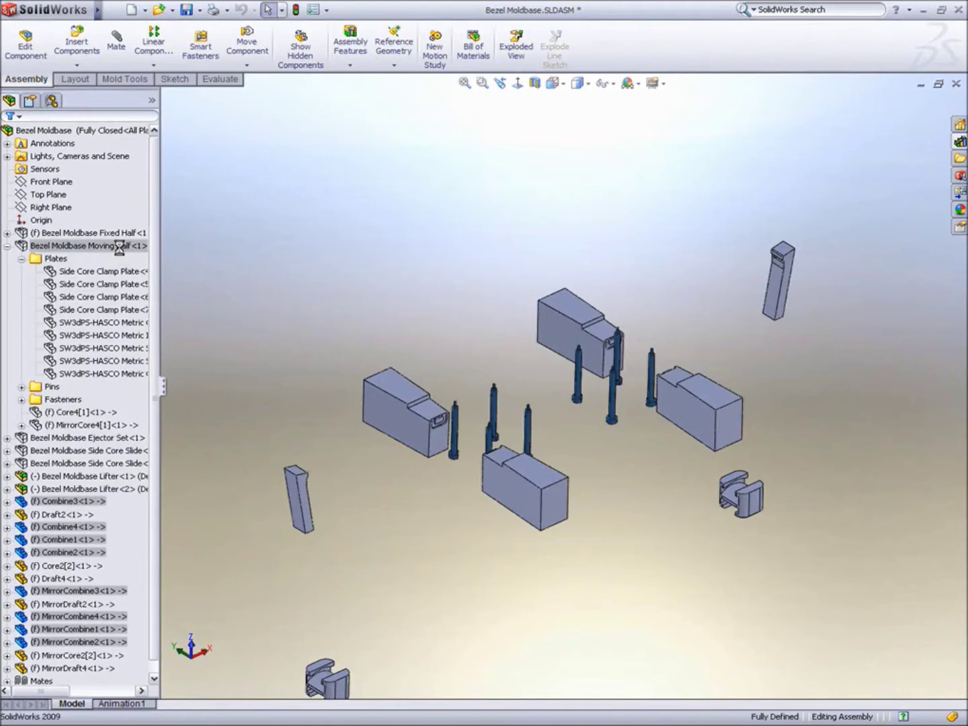
drag(121, 252, 121, 254)
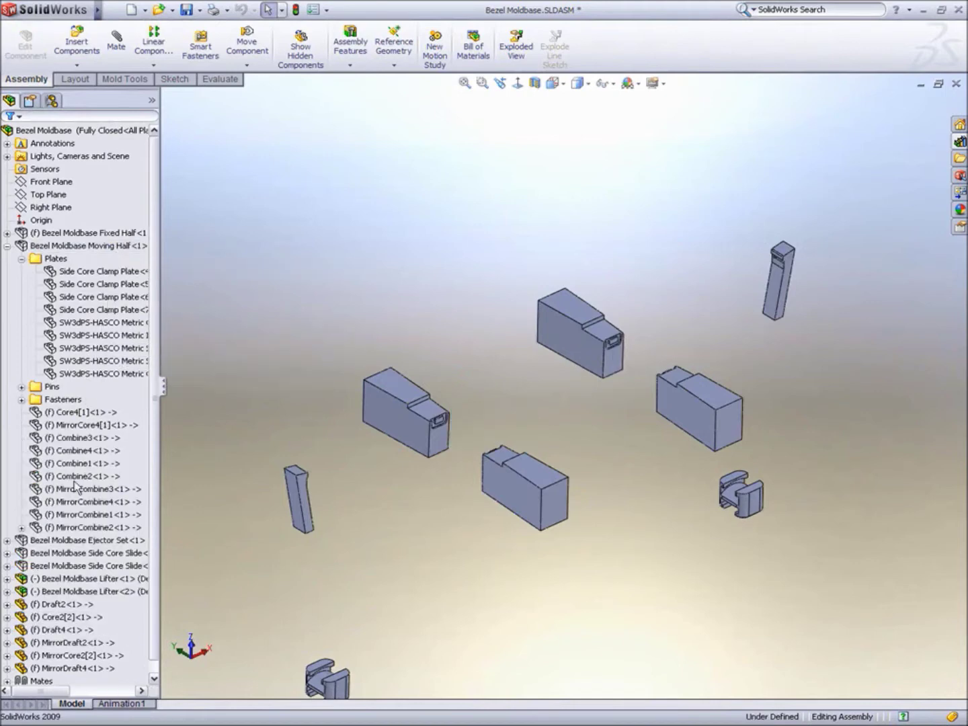
Step: Move the Draft2 pair into the Side Core Slide and Core2[2] into Bezel Moldbase Lifter<1>
click(58, 603)
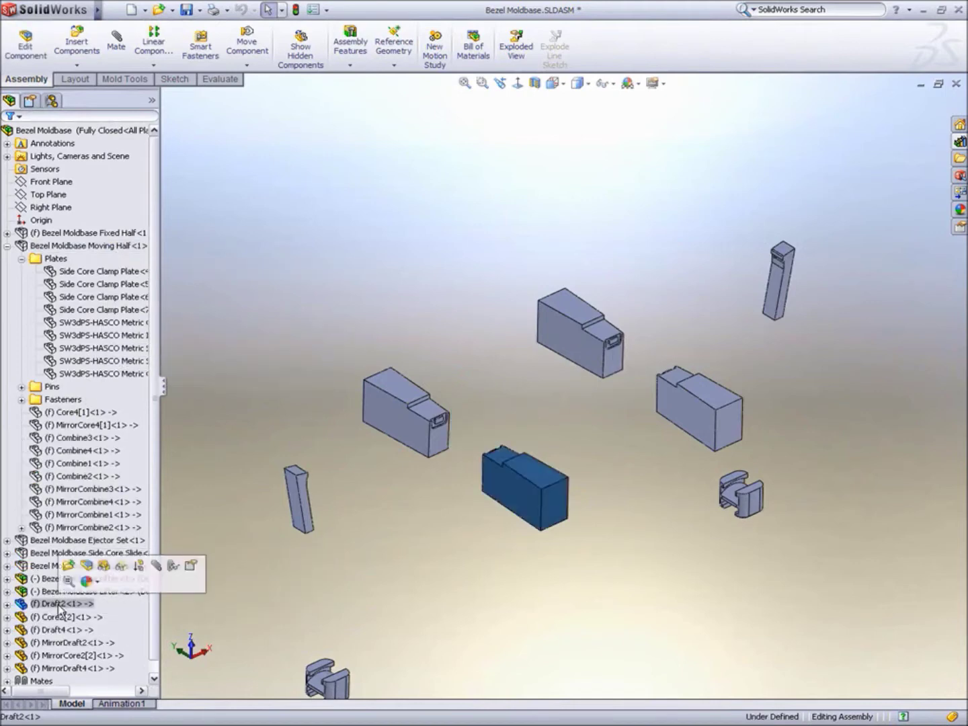
ctrl+click(67, 642)
drag(58, 603, 72, 556)
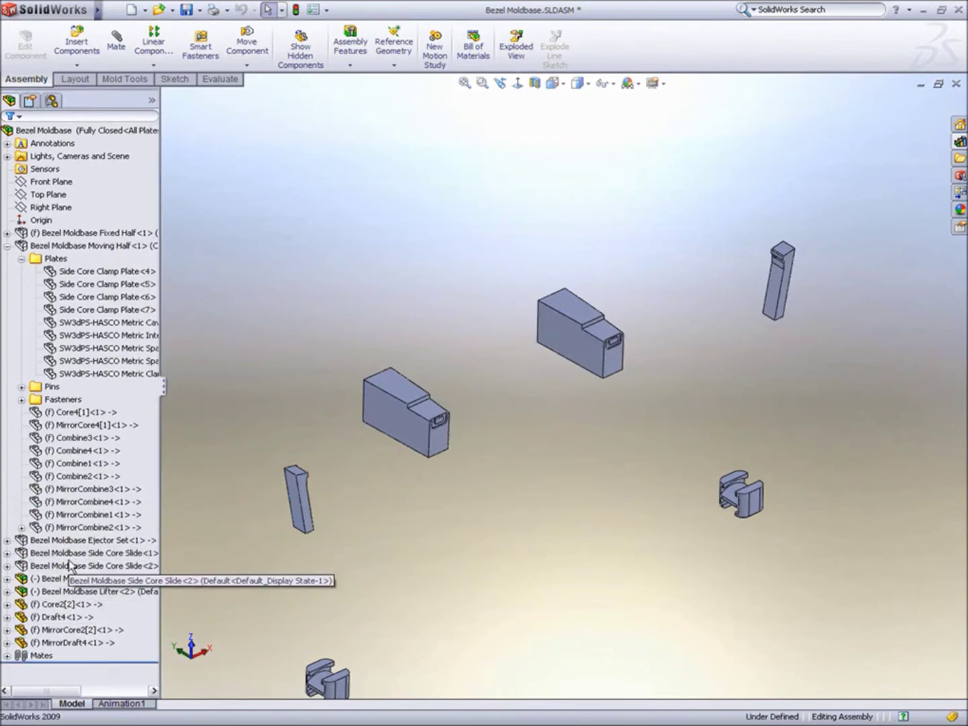
click(58, 608)
drag(57, 607, 52, 578)
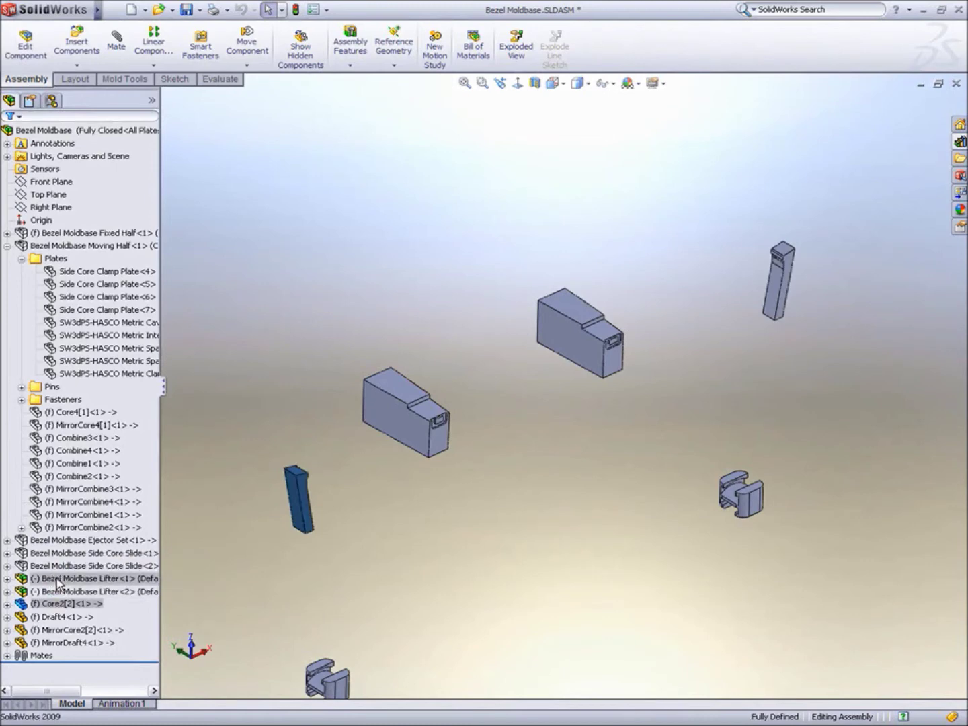
drag(58, 584, 57, 583)
Step: Delete the leftover Draft4, MirrorCore2[2] and MirrorDraft4 parts
click(59, 604)
ctrl+click(62, 616)
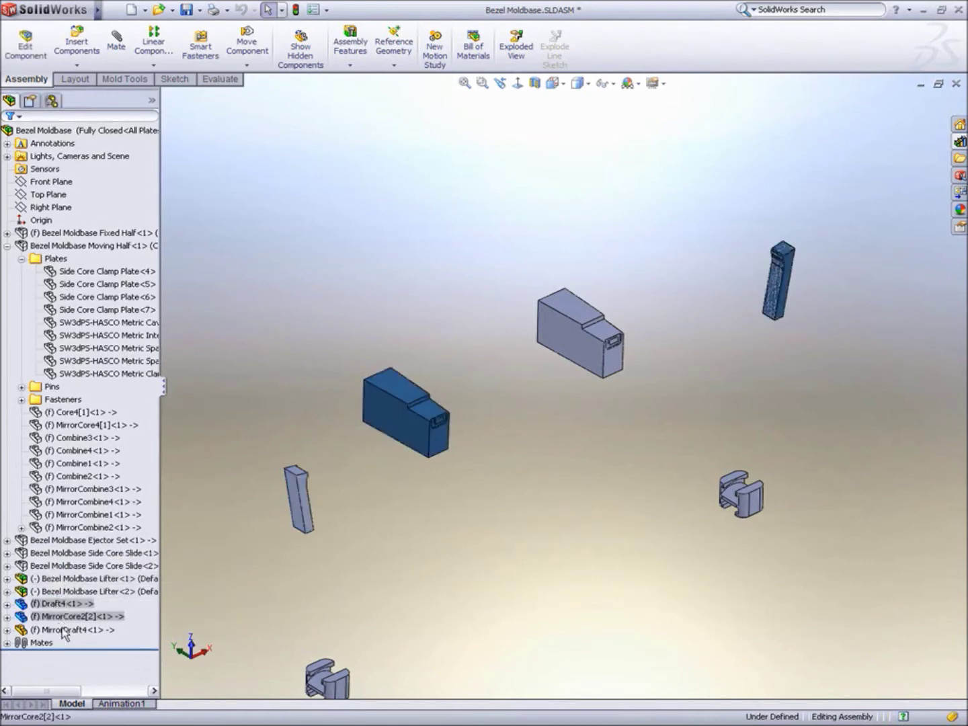
ctrl+click(64, 631)
right_click(63, 631)
click(100, 588)
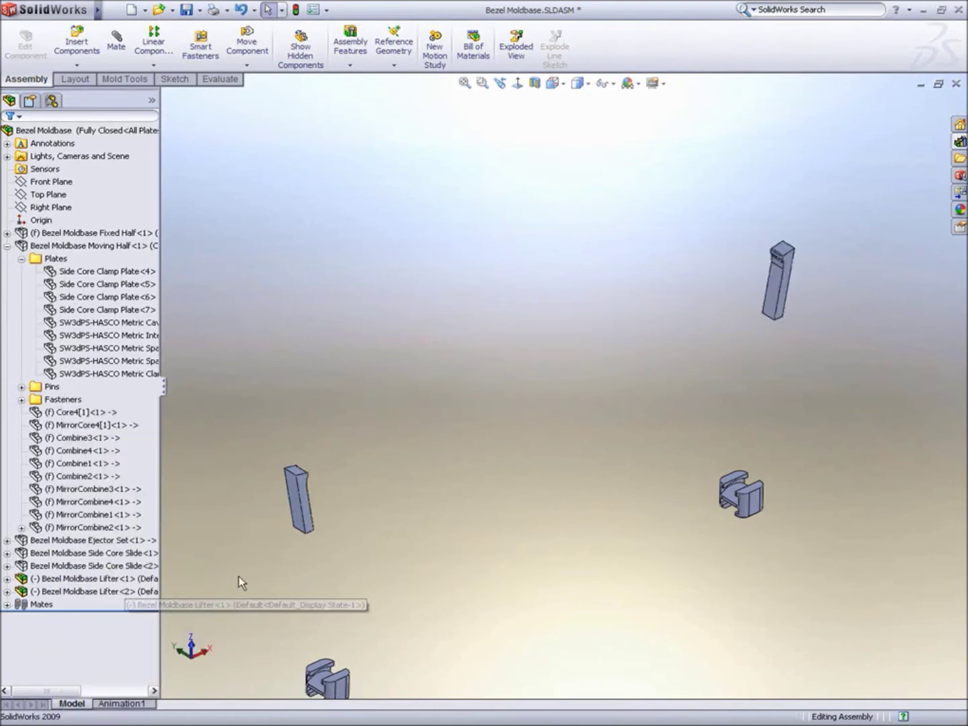
click(305, 513)
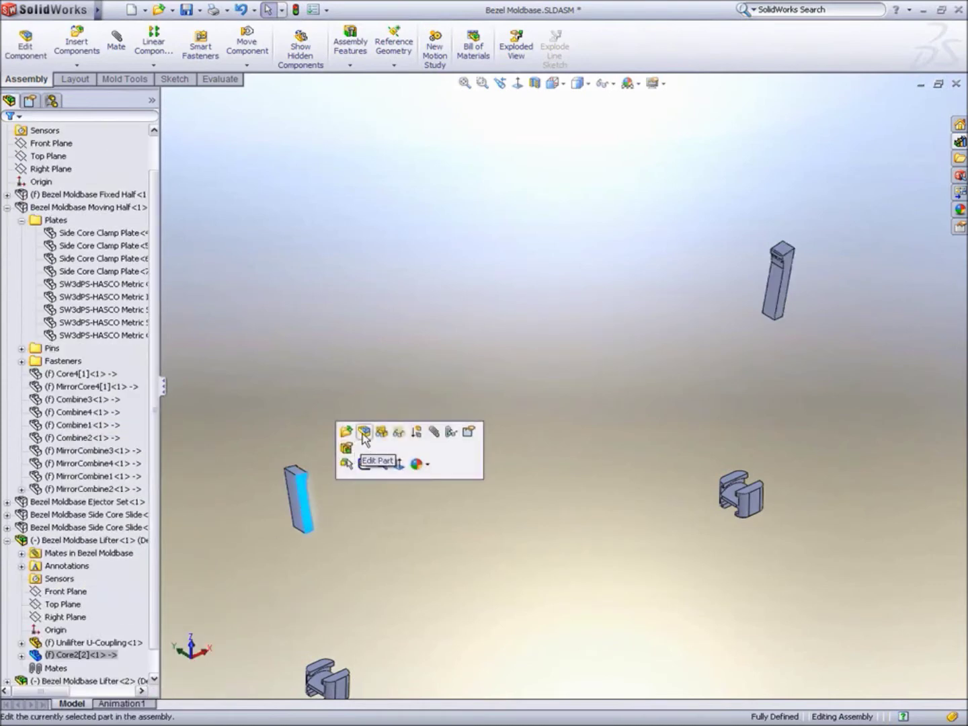
Step: Offset the Core2[2] lifter bar's end face by 115 mm with Move Face, then exit part editing
click(365, 433)
middle_drag(374, 558, 430, 395)
click(411, 62)
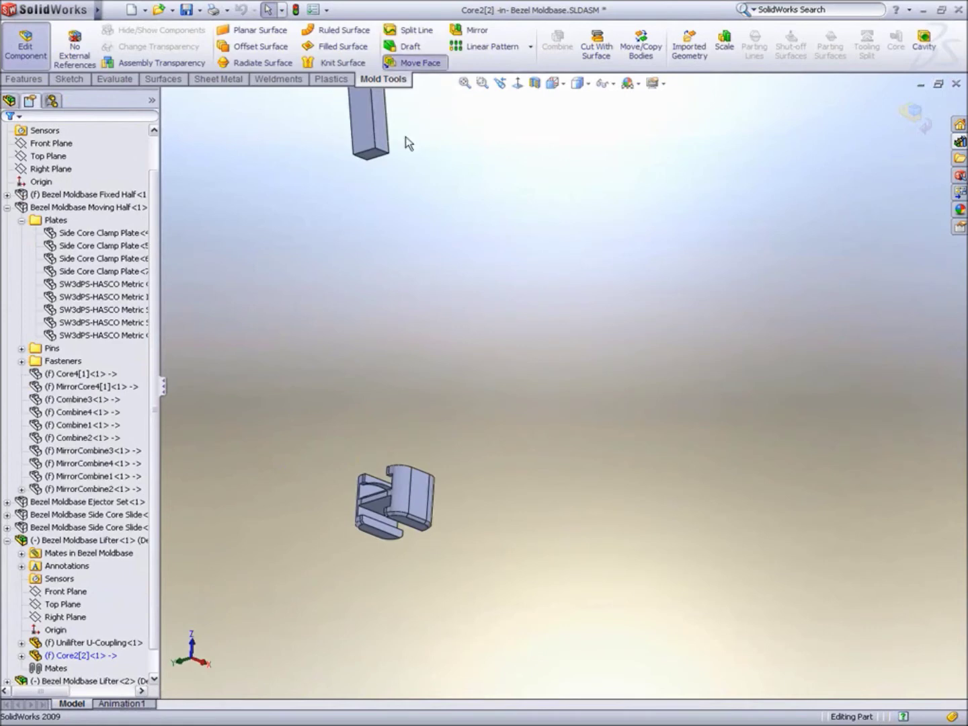
click(368, 154)
click(52, 174)
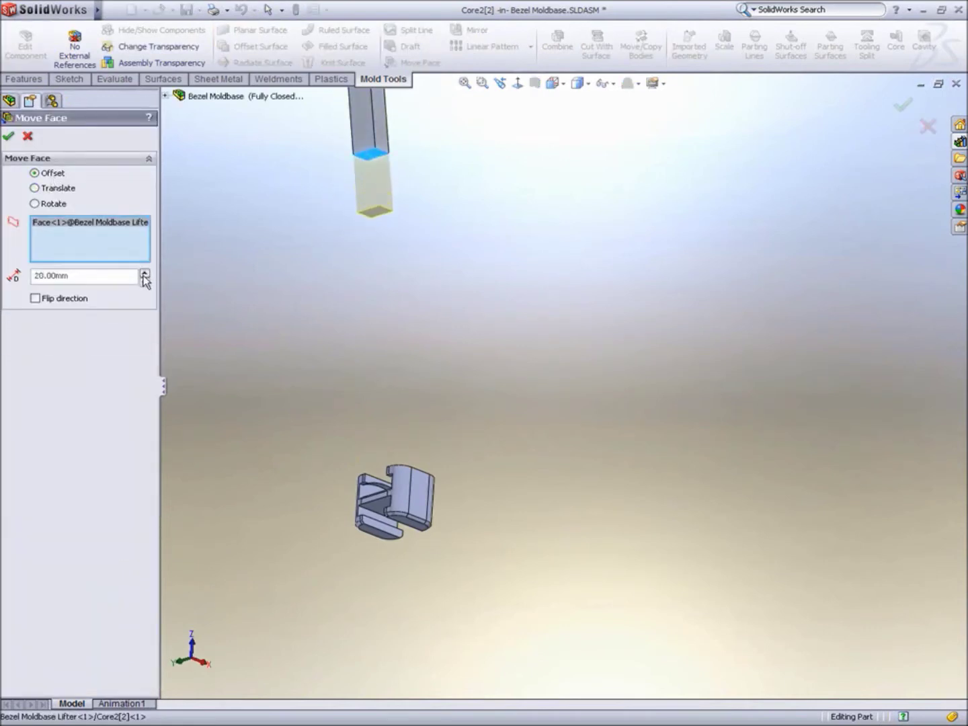
text(115)
key(Return)
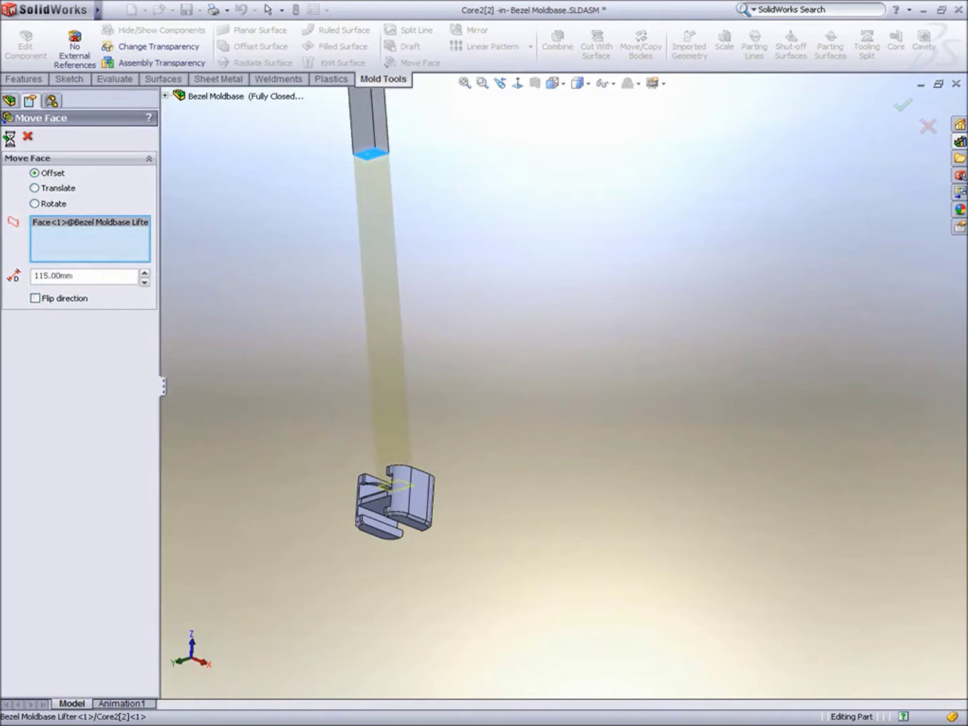
key(Return)
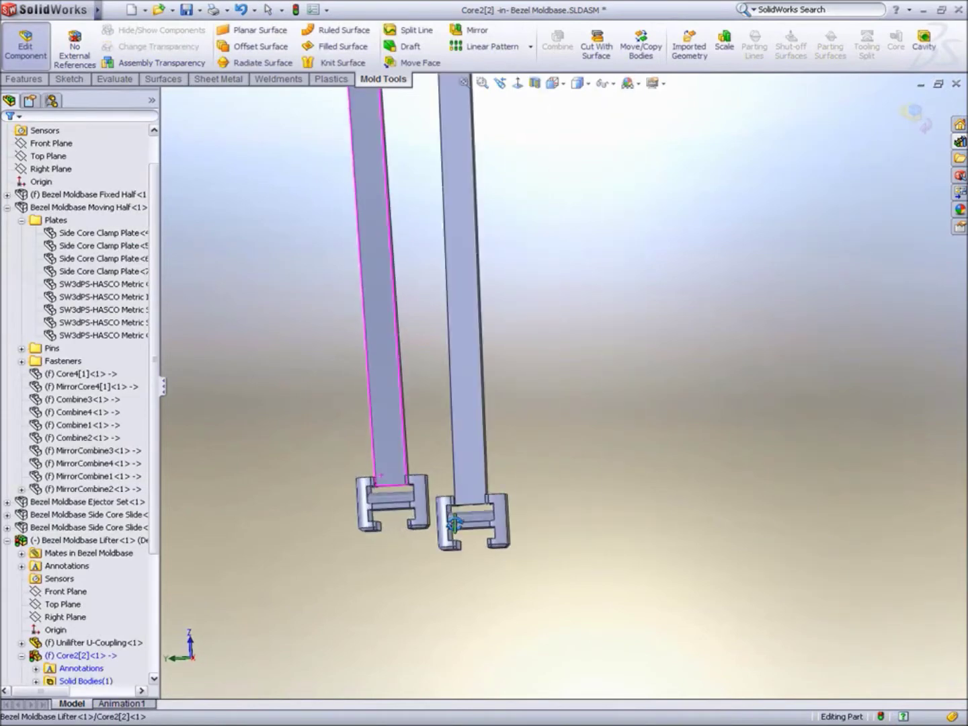
middle_drag(455, 524, 564, 380)
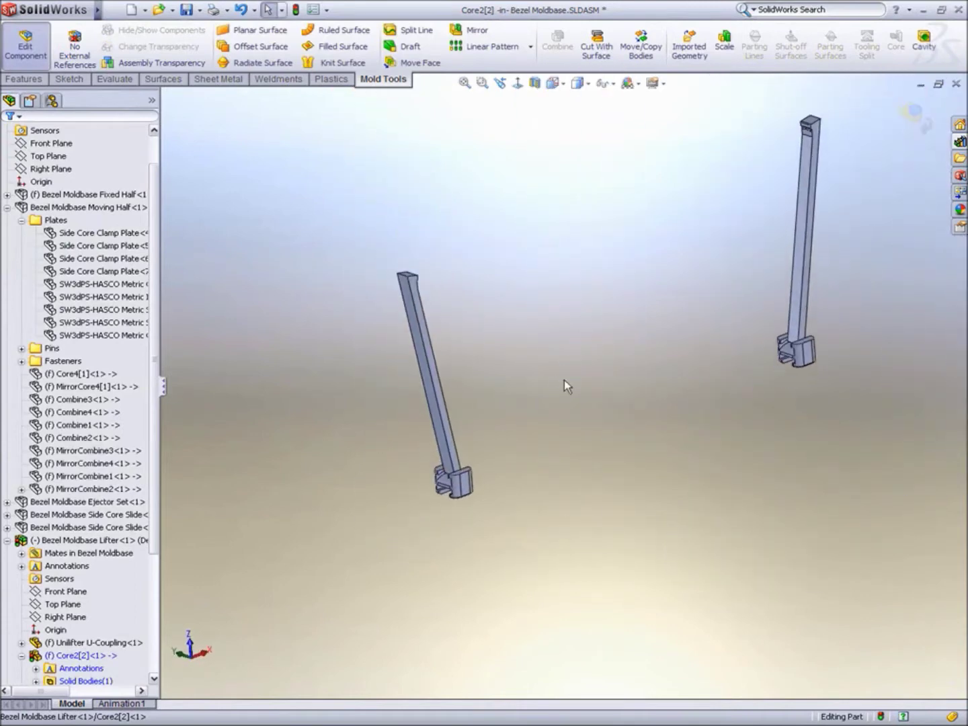
click(915, 116)
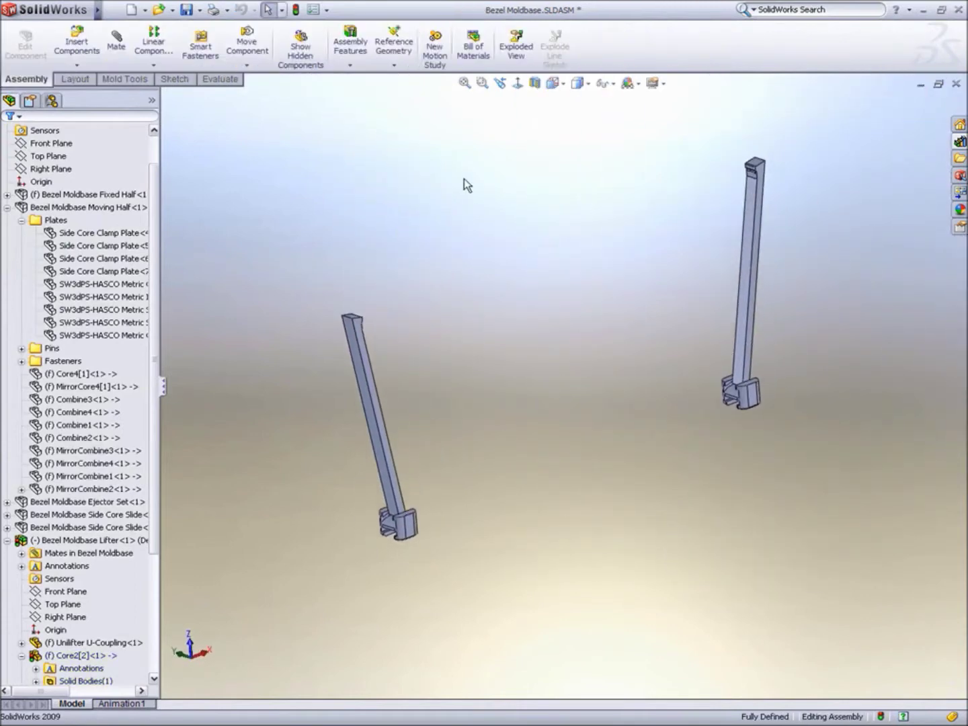
Step: Switch to the Moving Half + Ejector Set display state and zoom into the bezel cavity
click(7, 207)
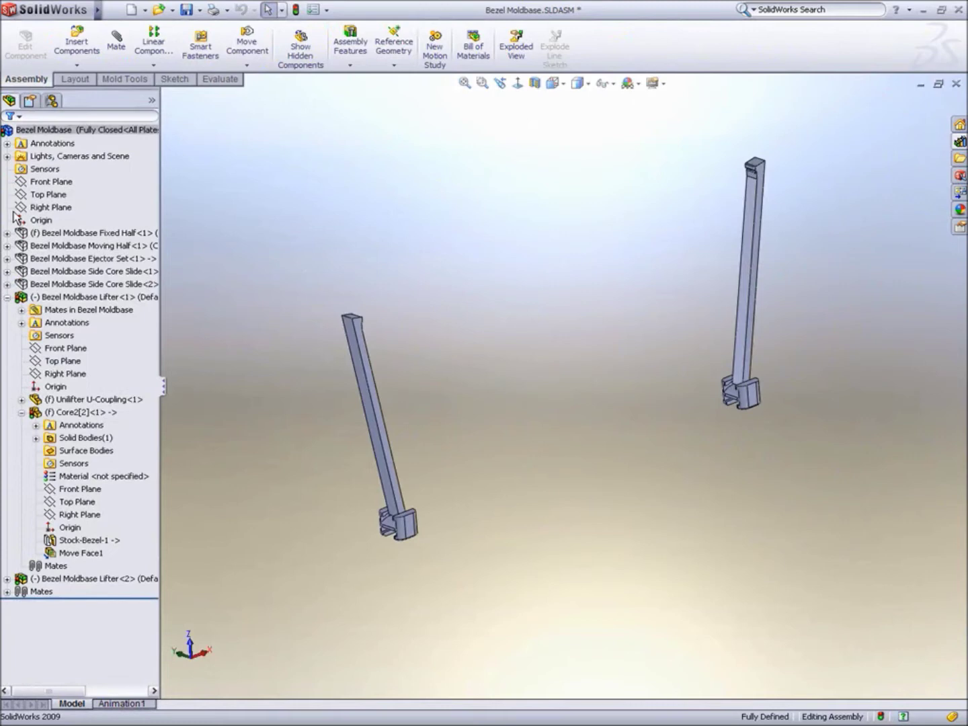
right_click(154, 106)
click(185, 212)
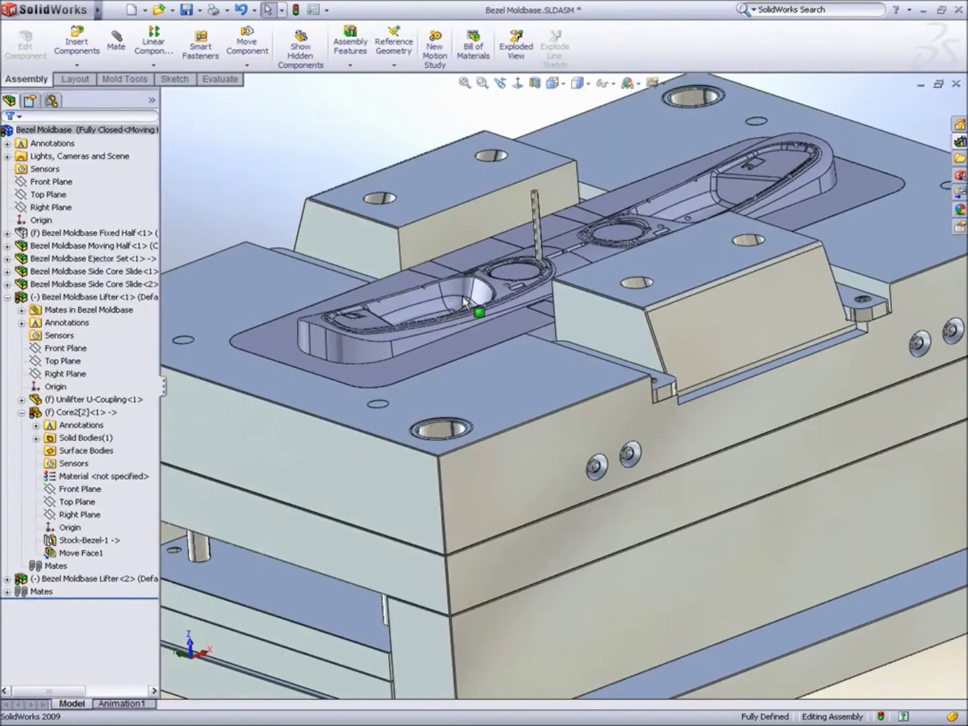
scroll(555, 305, up, 5)
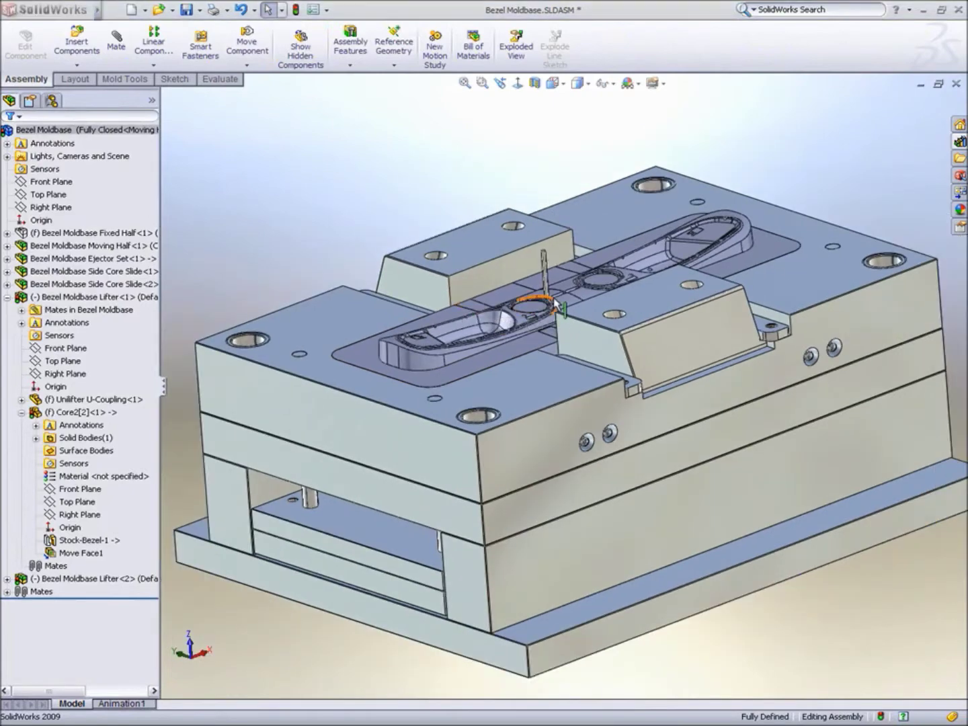
middle_drag(556, 304, 476, 331)
scroll(476, 329, down, 8)
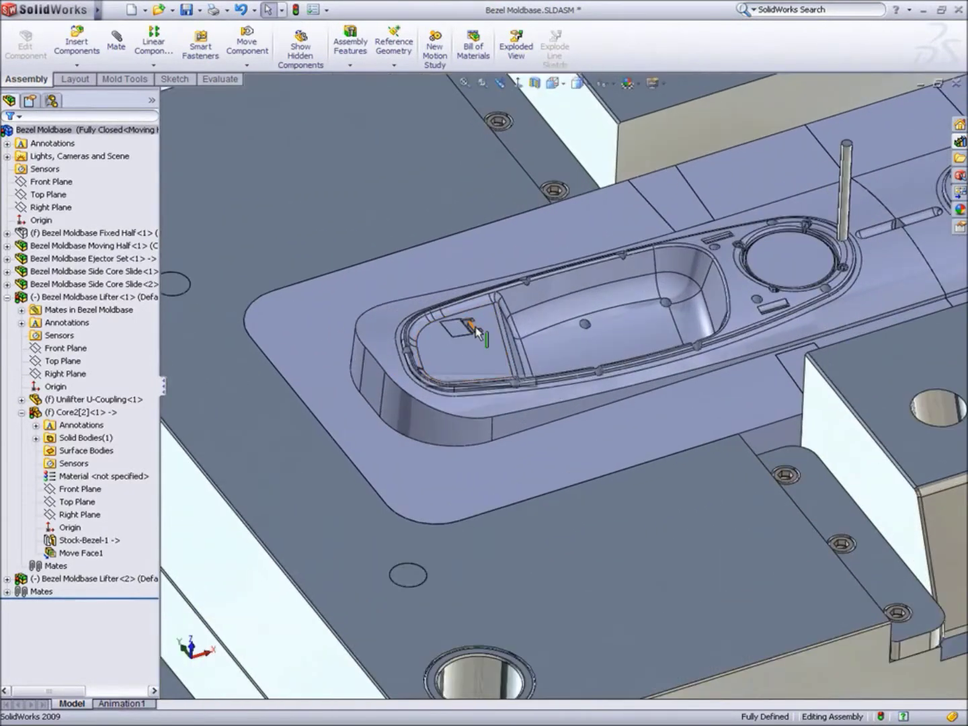
scroll(476, 329, down, 5)
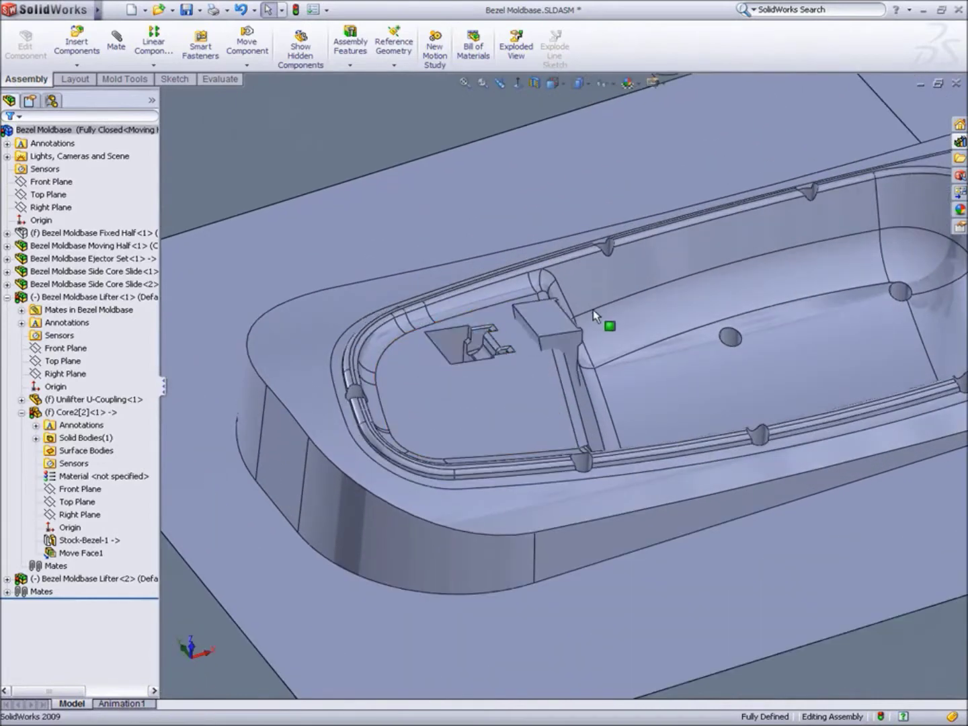
drag(595, 316, 622, 343)
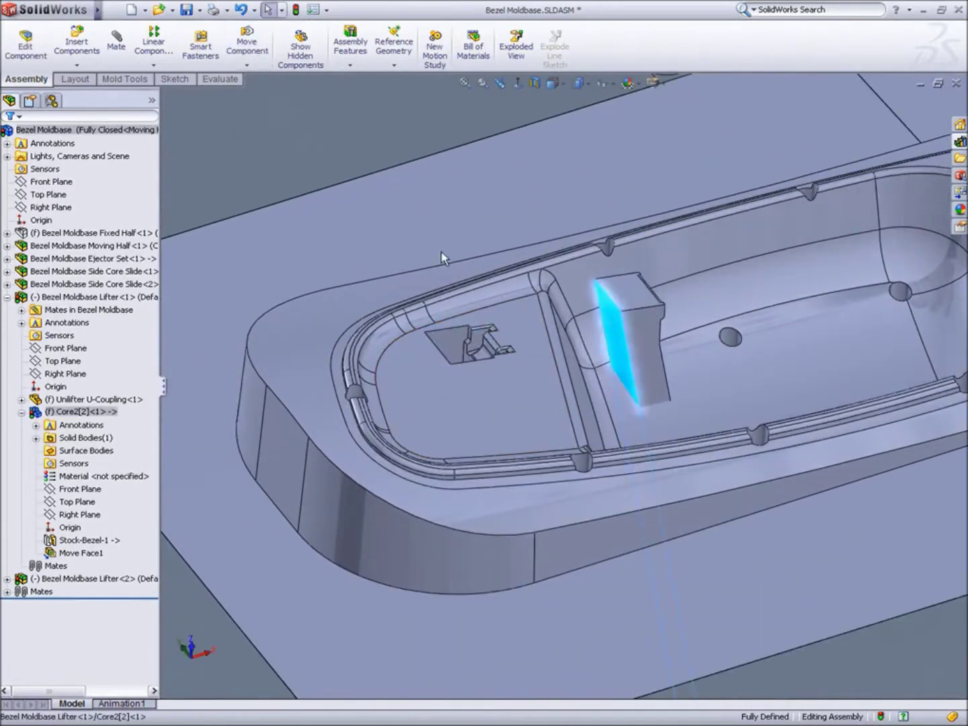
Step: Mate the lifter face coincident with the cavity floor of the Core4 insert
click(116, 40)
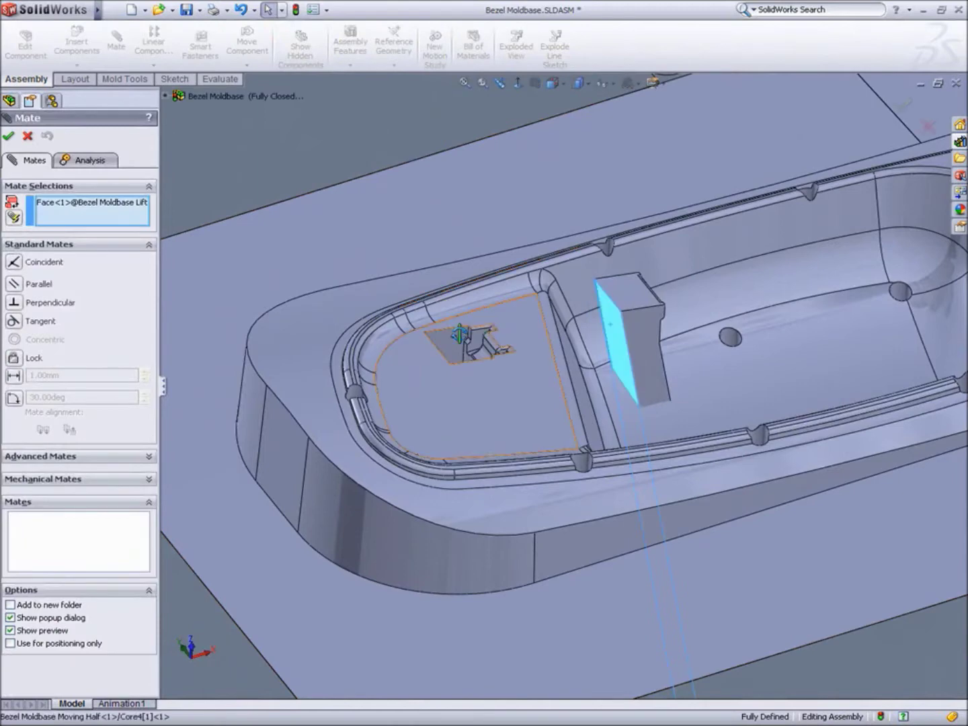
click(460, 335)
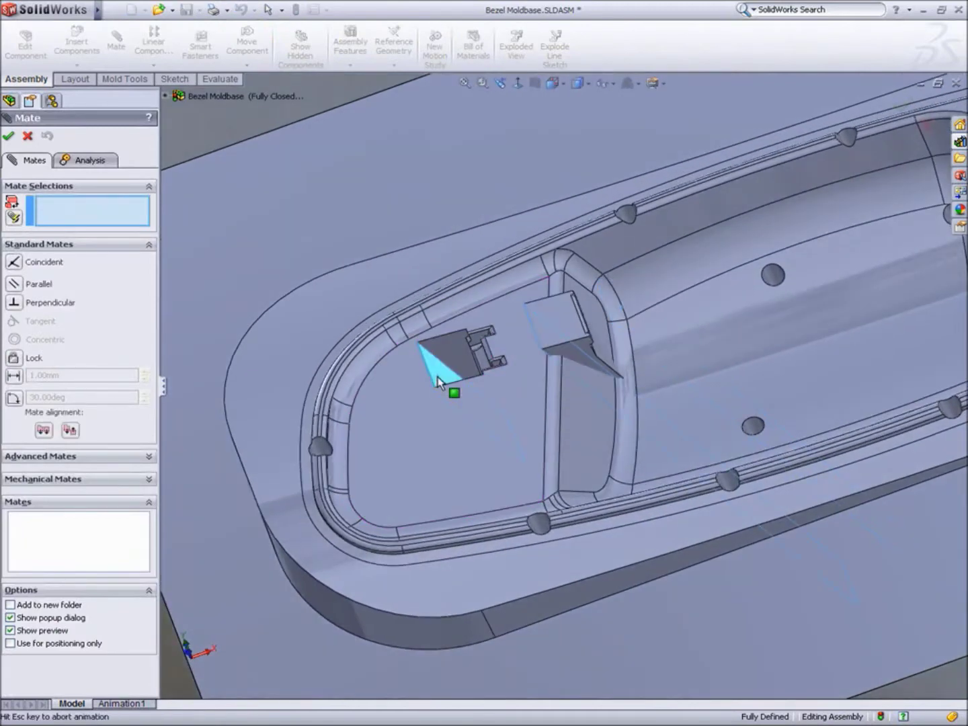
click(439, 382)
click(416, 357)
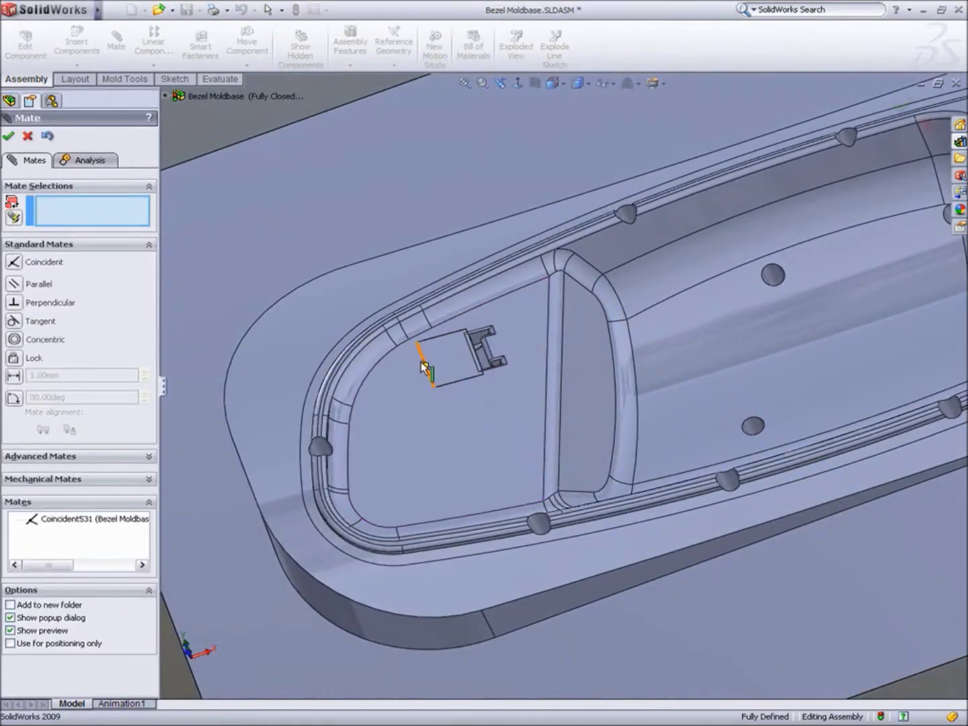
key(Escape)
key(f)
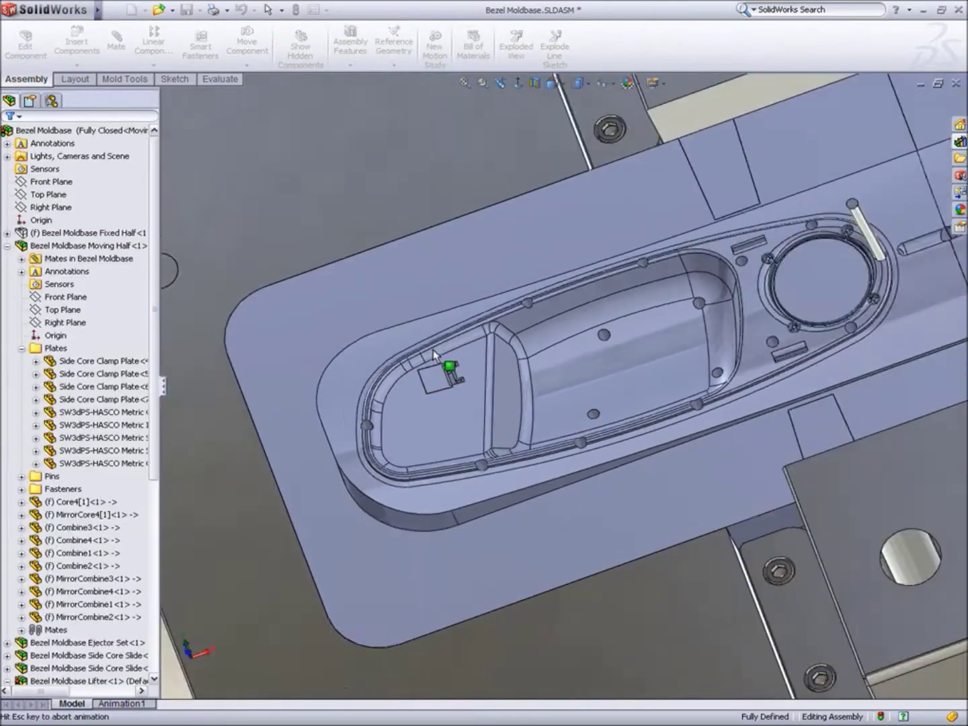
middle_drag(475, 271, 501, 315)
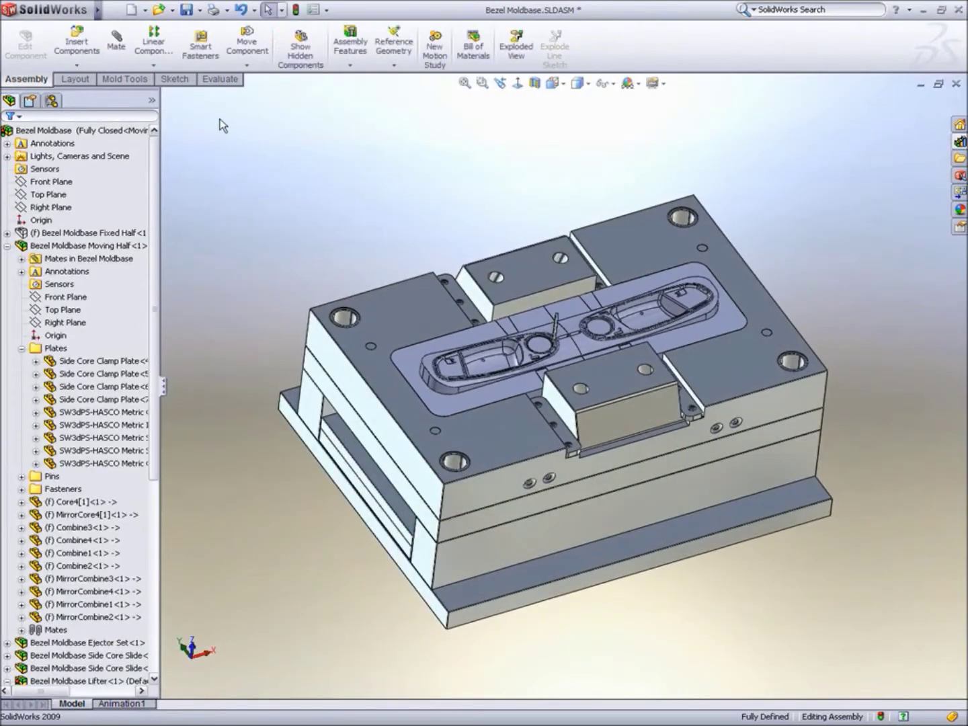
Step: Apply the Plates Transparent display state and show the ConfigurationManager
click(154, 102)
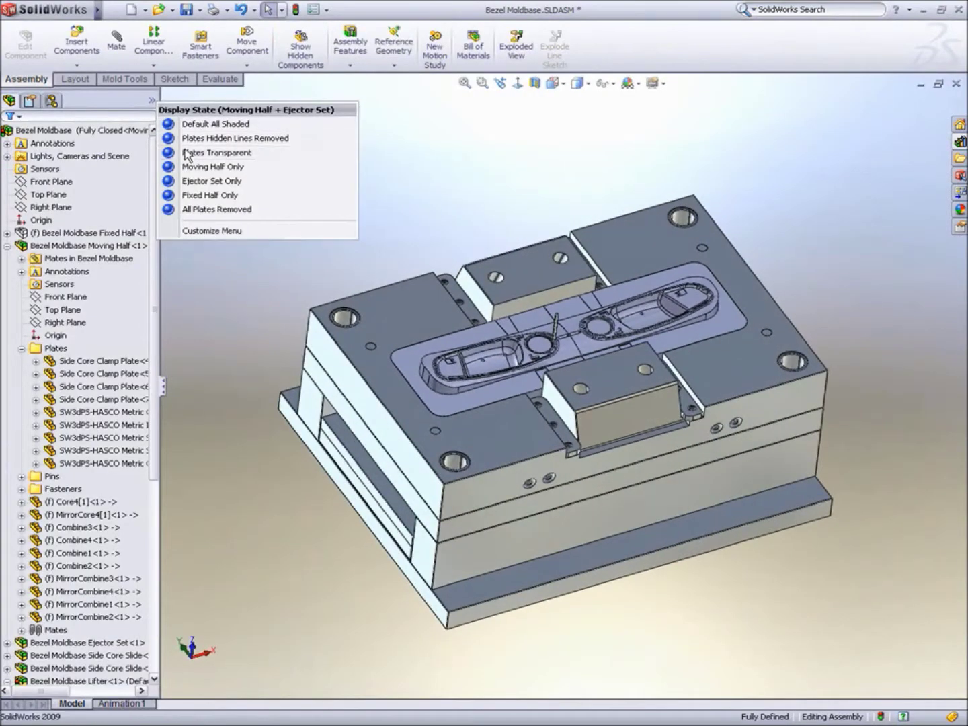
click(187, 152)
middle_drag(252, 222, 246, 177)
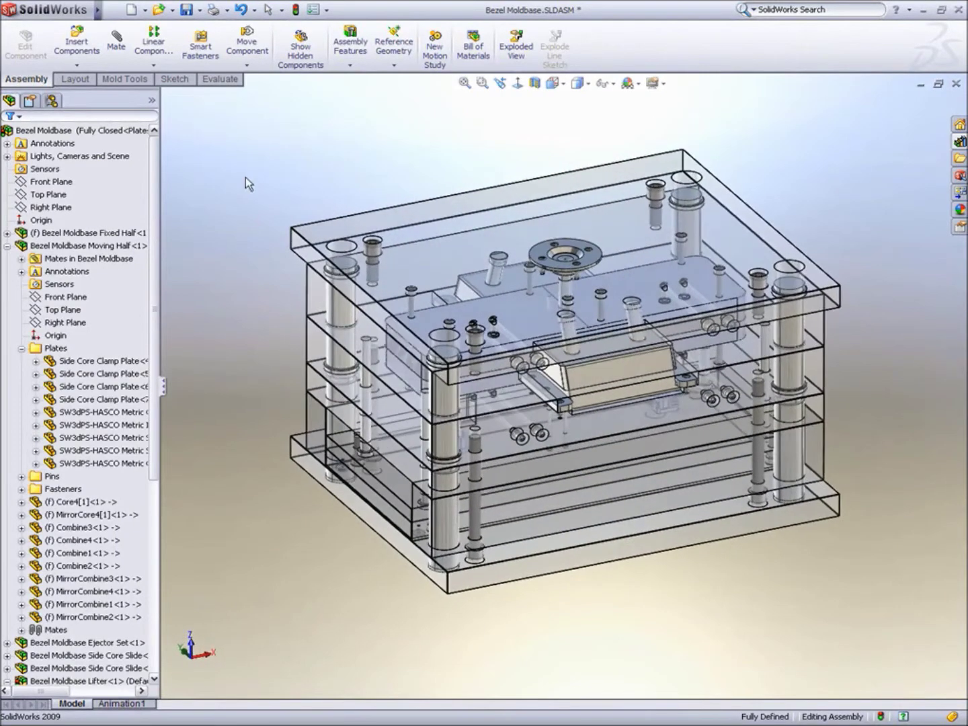
click(52, 100)
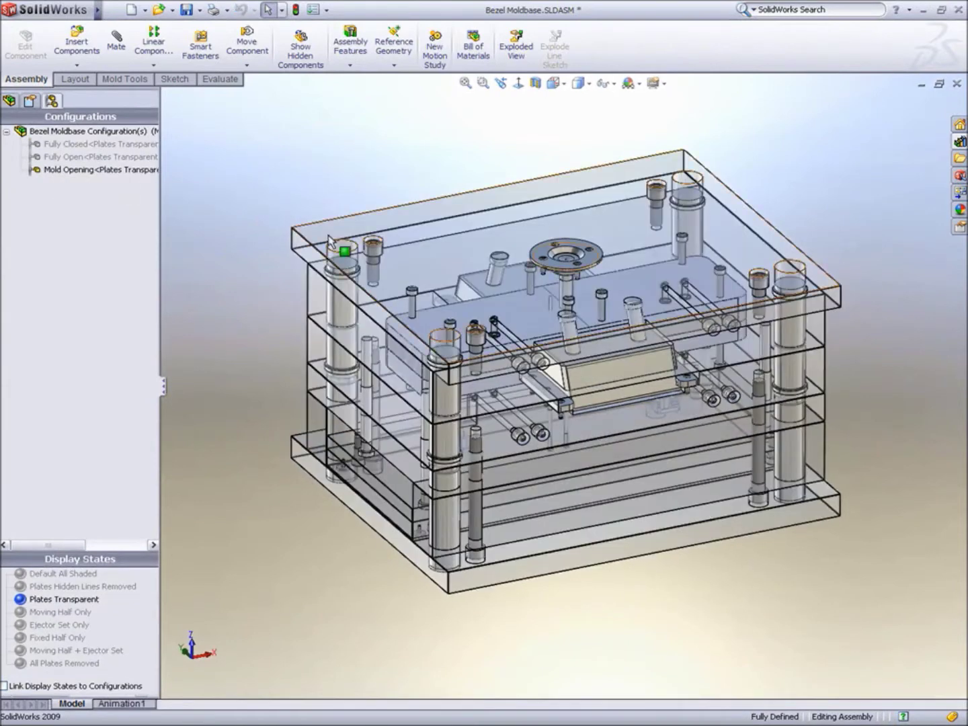
Step: Change transparency on two inner mold blocks so they become see-through
click(499, 312)
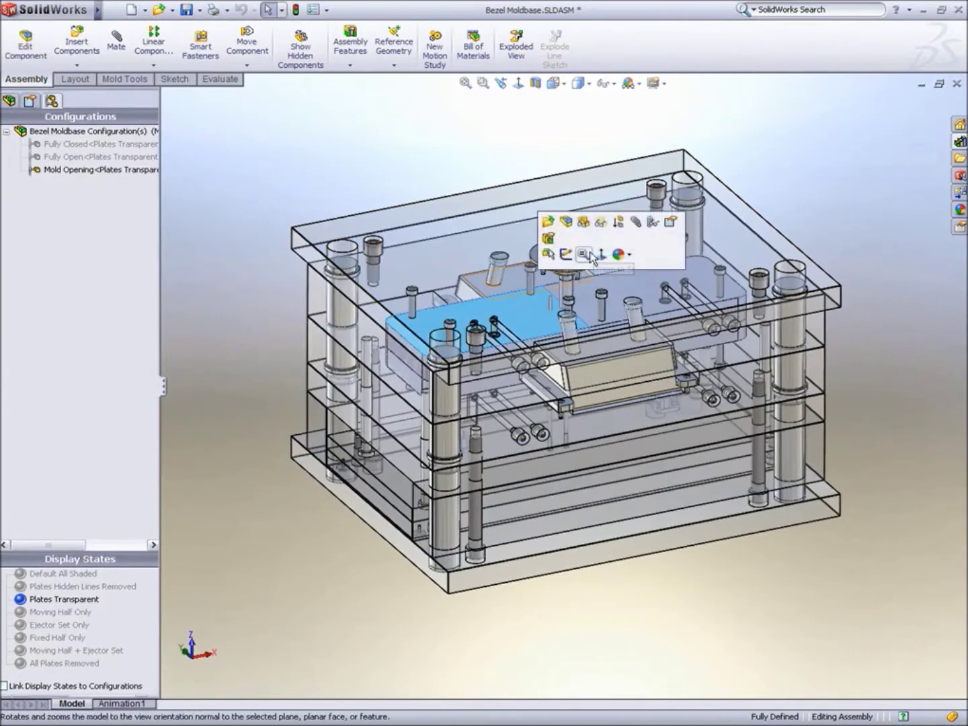
click(592, 257)
click(646, 289)
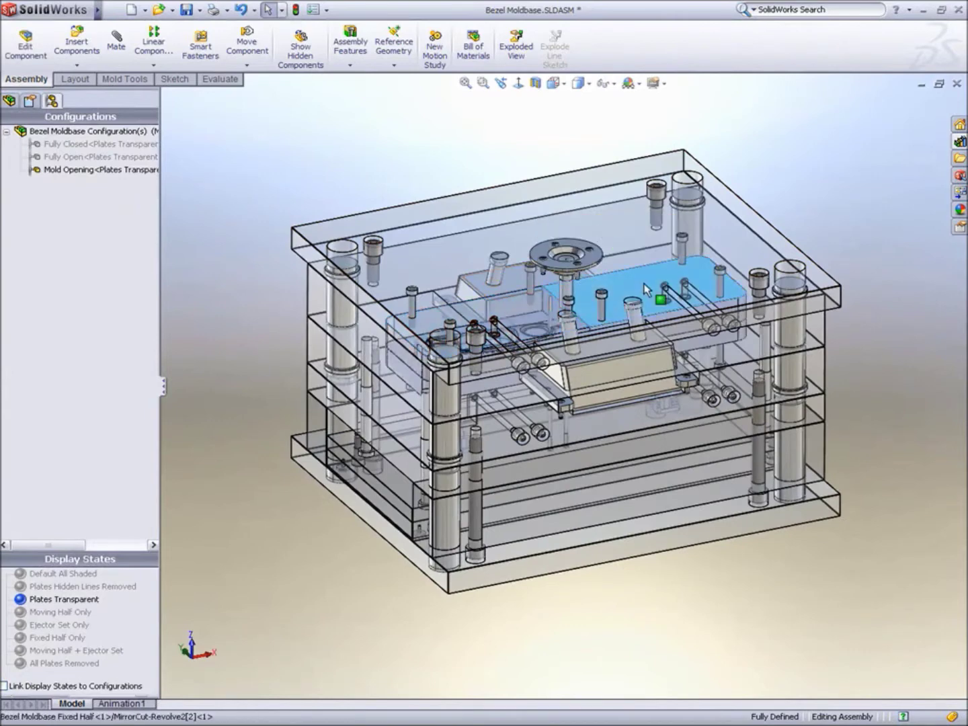
click(740, 212)
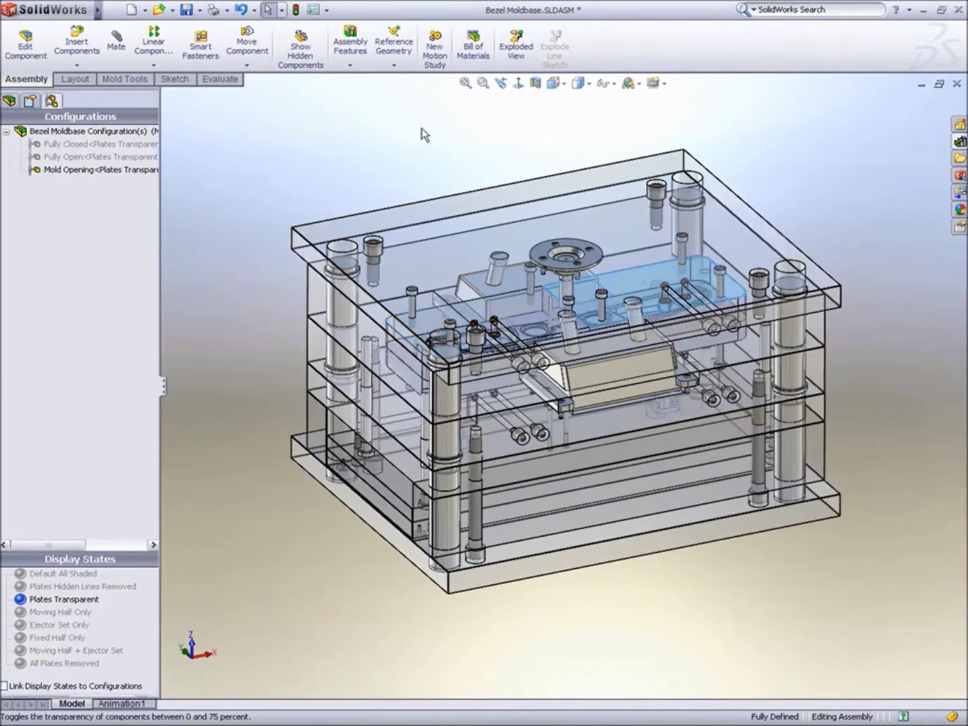
middle_drag(421, 129, 412, 398)
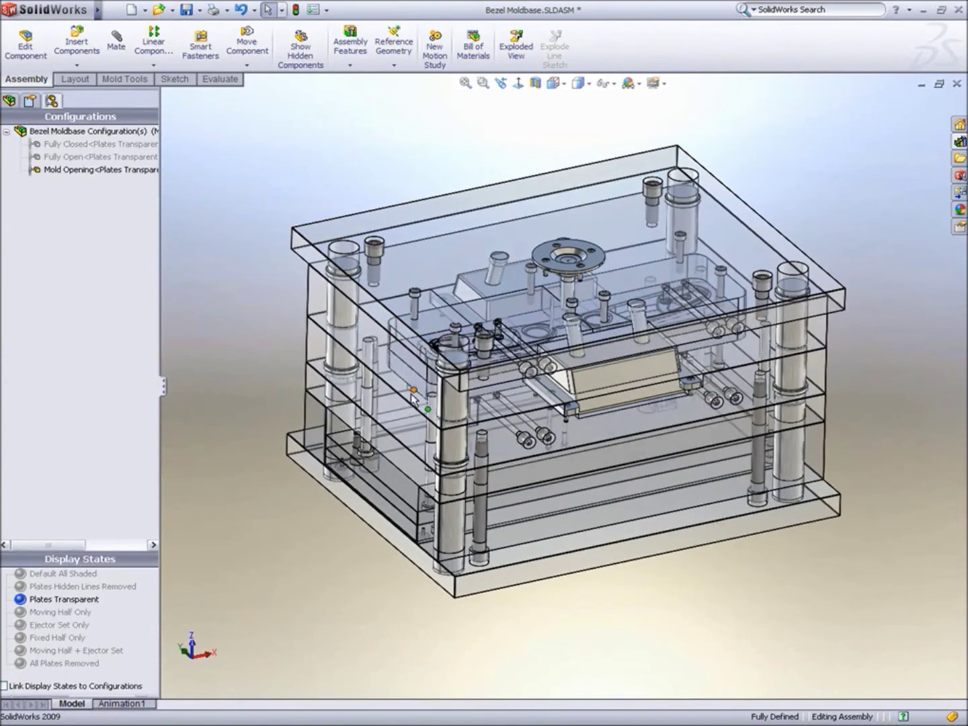
Step: Drag the moving half 267 mm open, then open the ejector pin part beside the bezel cavity
drag(383, 483, 402, 628)
scroll(503, 497, down, 3)
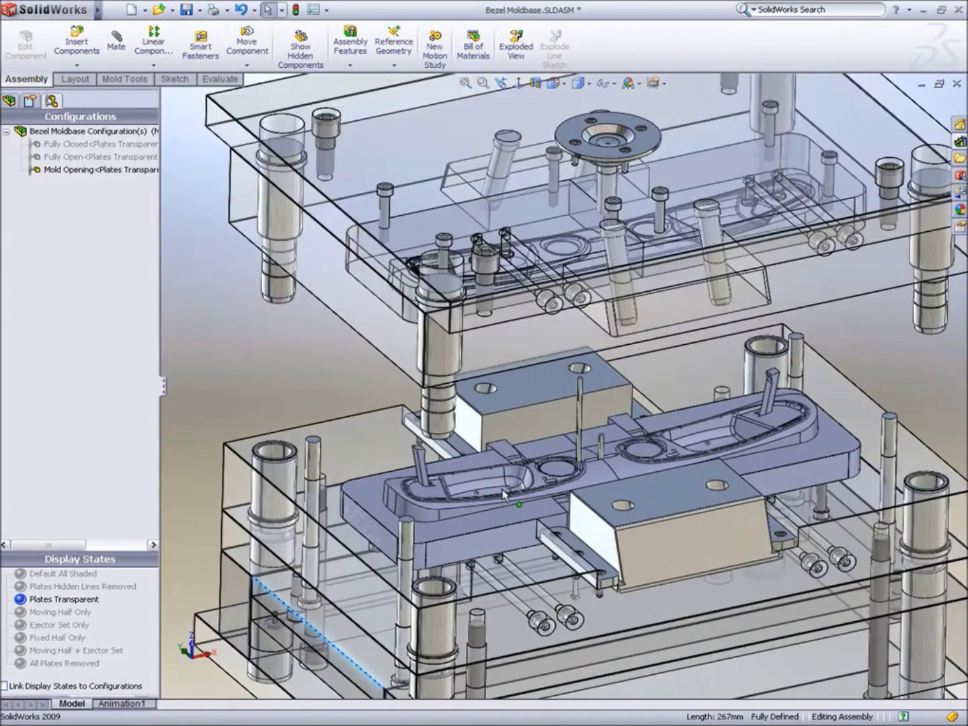
scroll(503, 494, down, 5)
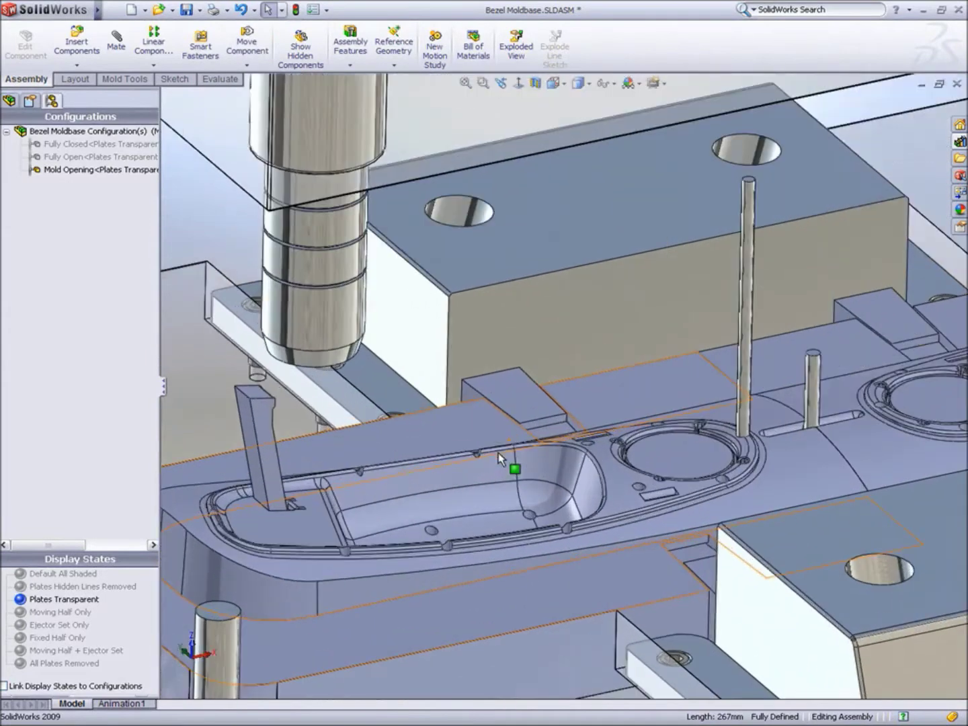
click(745, 337)
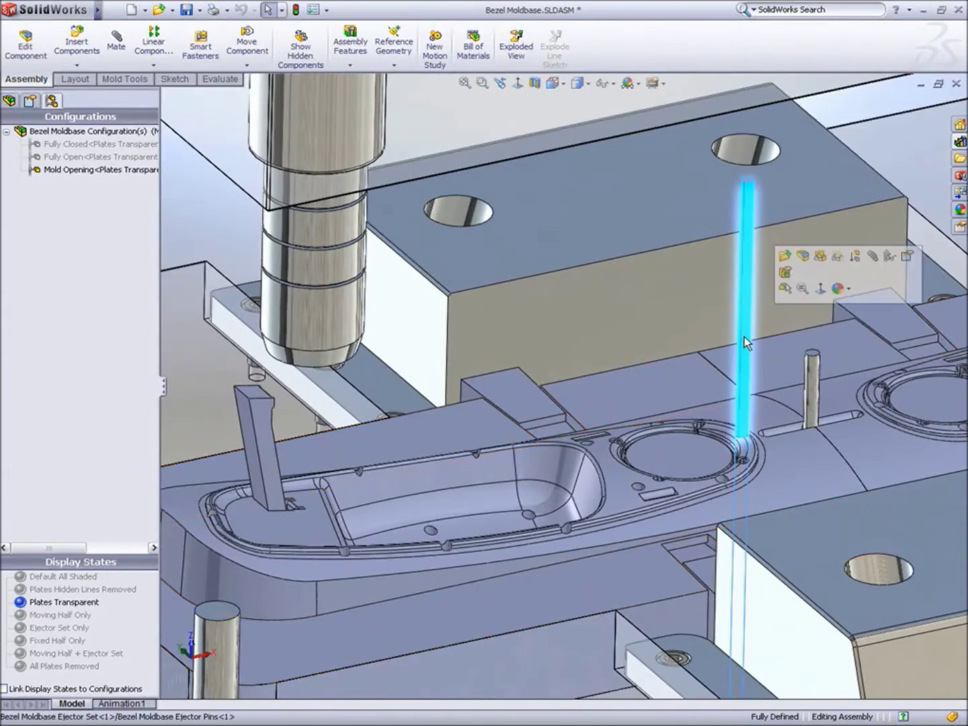
click(787, 257)
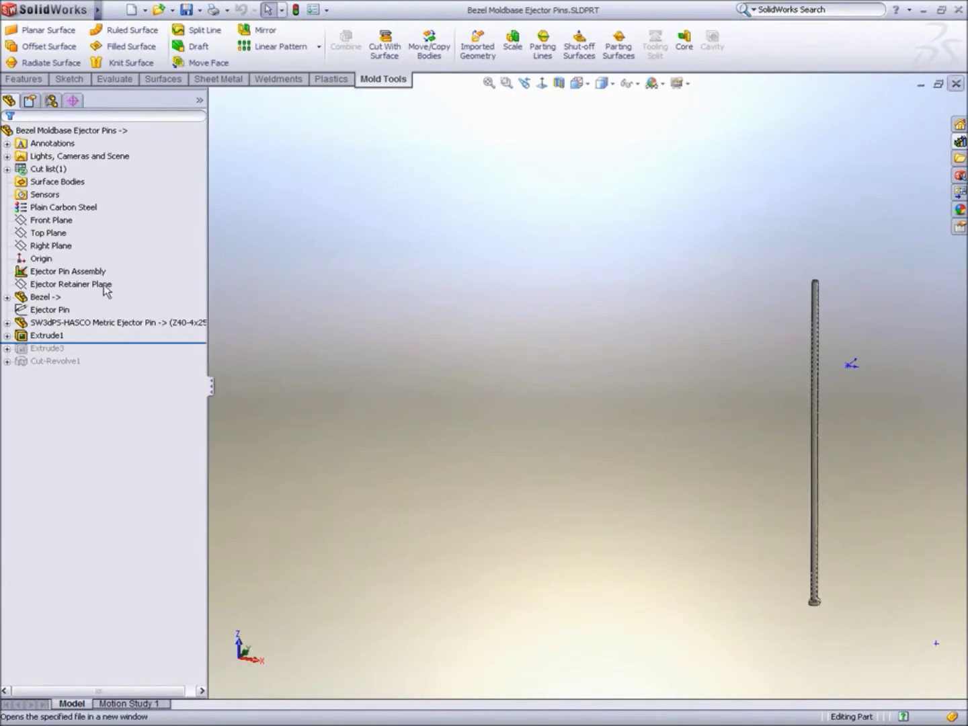
Step: Hide the Bezel's Shut-Off Surface1[2] and Surface-Trim2 surface bodies
click(68, 297)
click(56, 269)
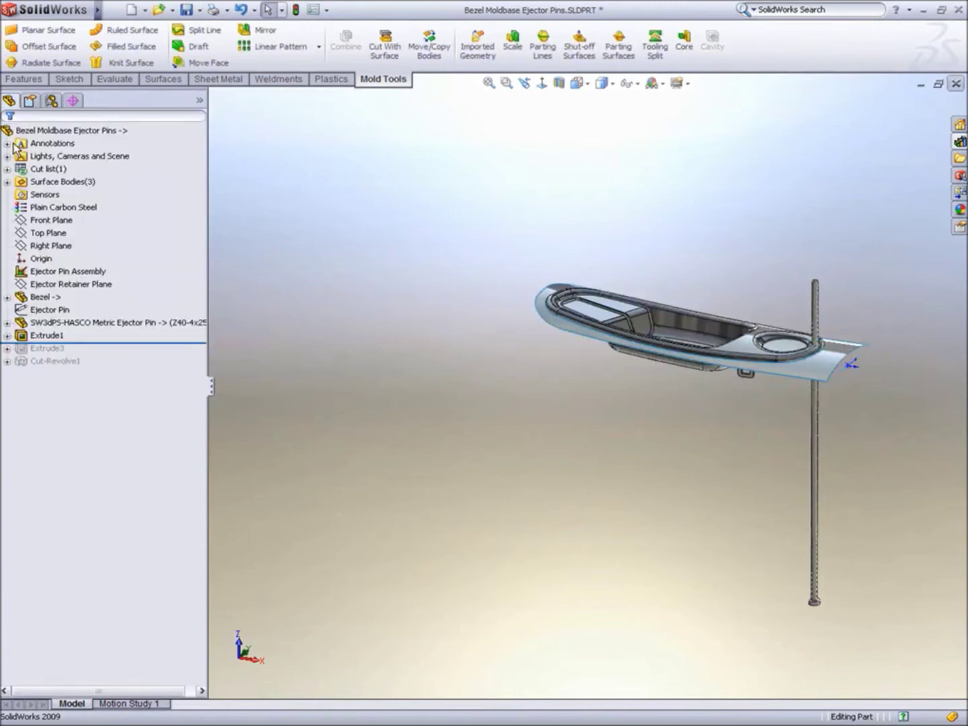
click(6, 296)
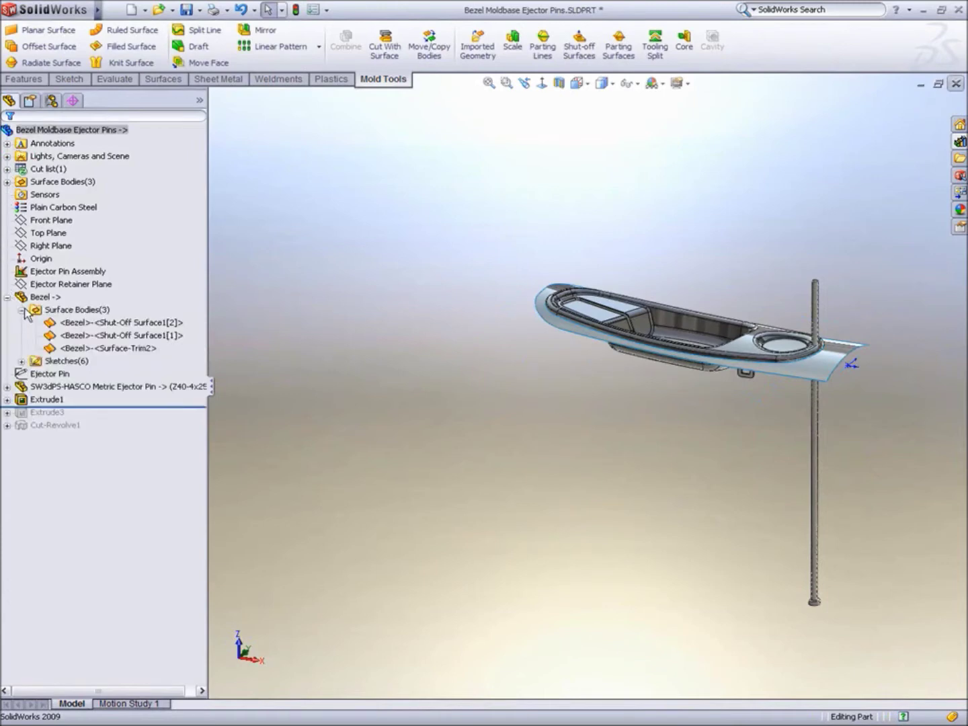
click(74, 323)
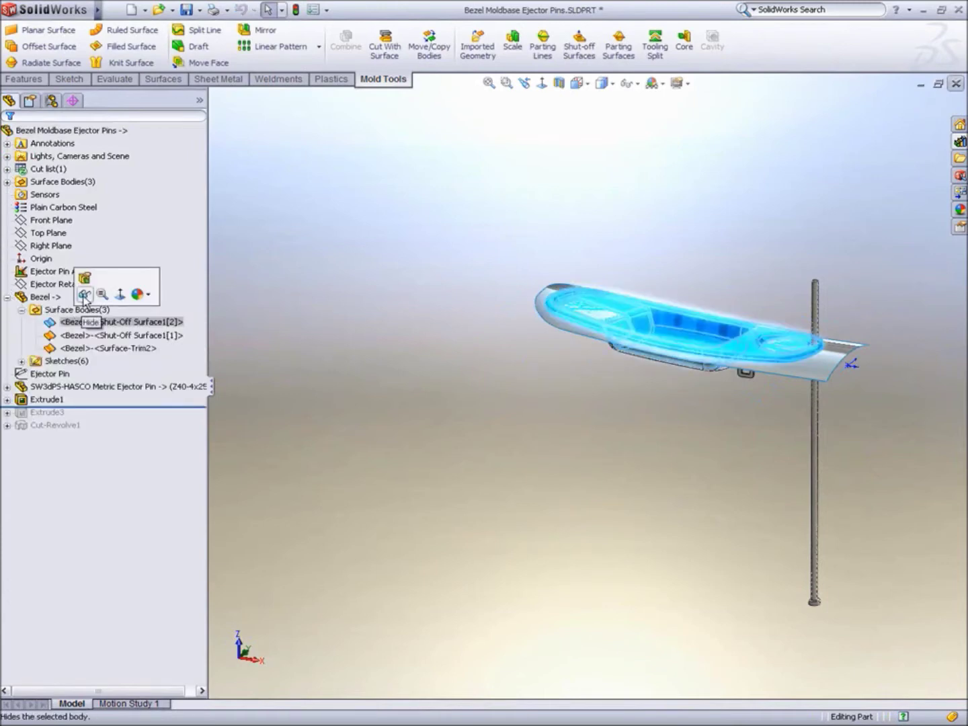
click(85, 296)
click(101, 348)
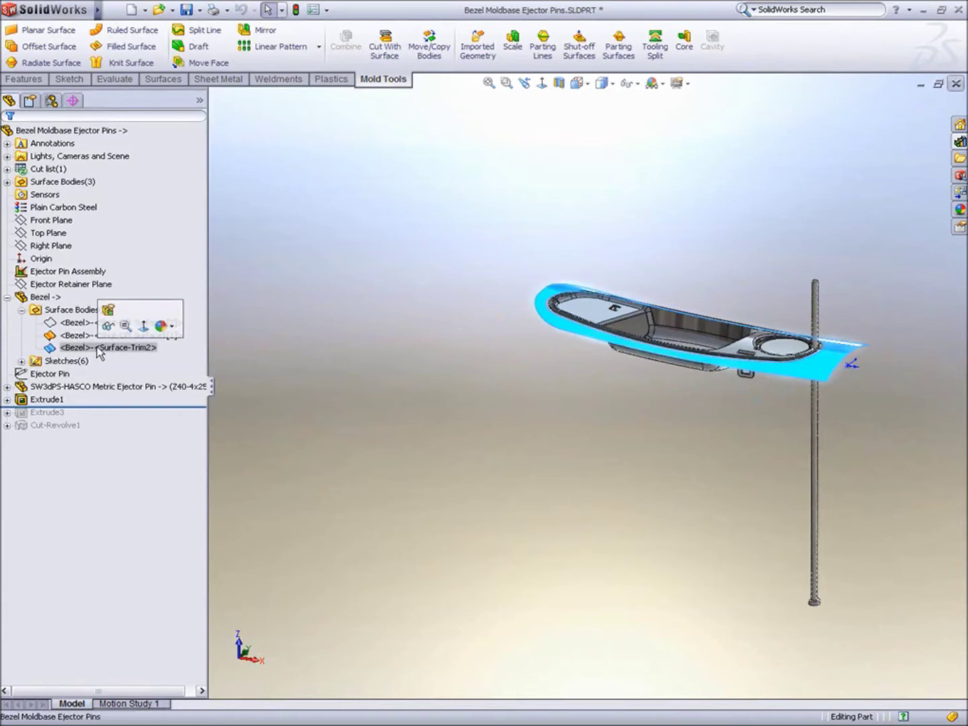
click(108, 327)
Step: Show the Ejector Pin Locations-Bezel sketch from the Bezel's sketches
scroll(882, 391, down, 3)
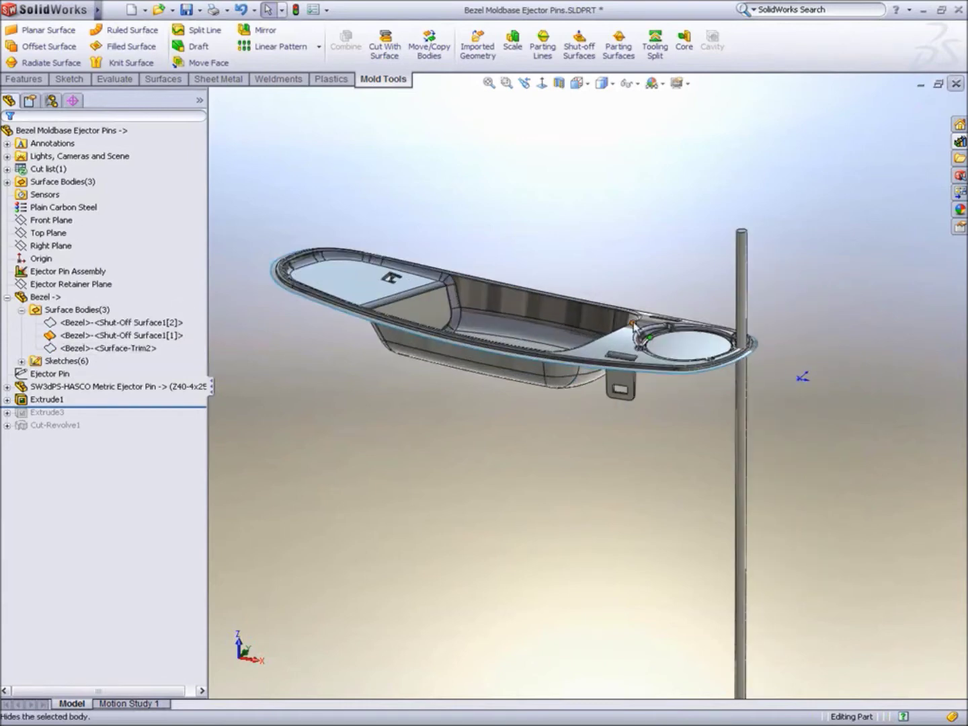
middle_drag(882, 391, 666, 360)
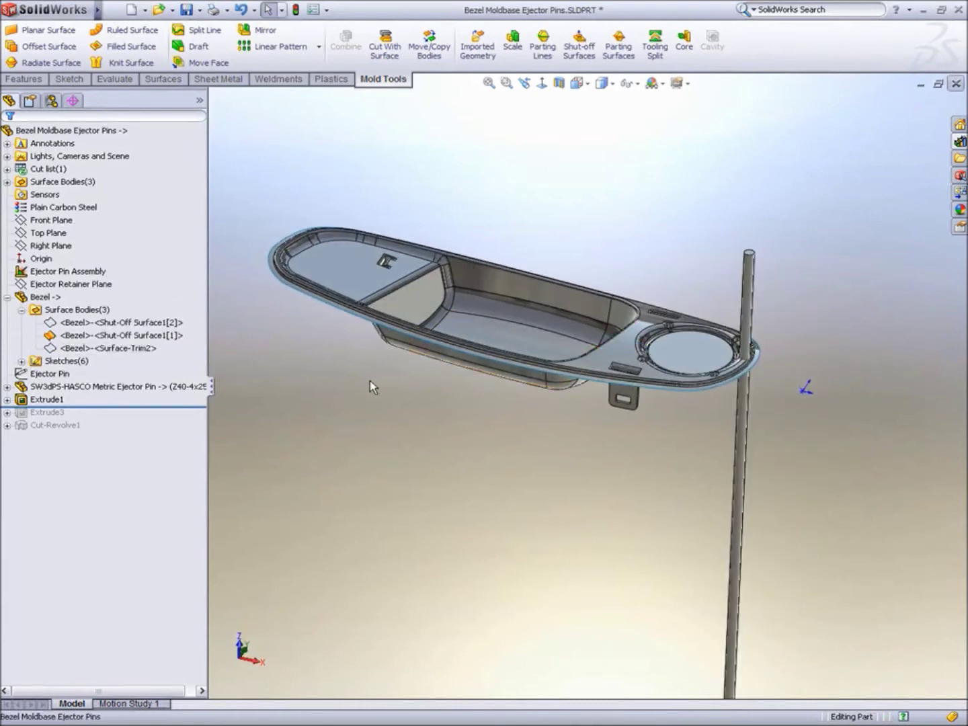
click(21, 361)
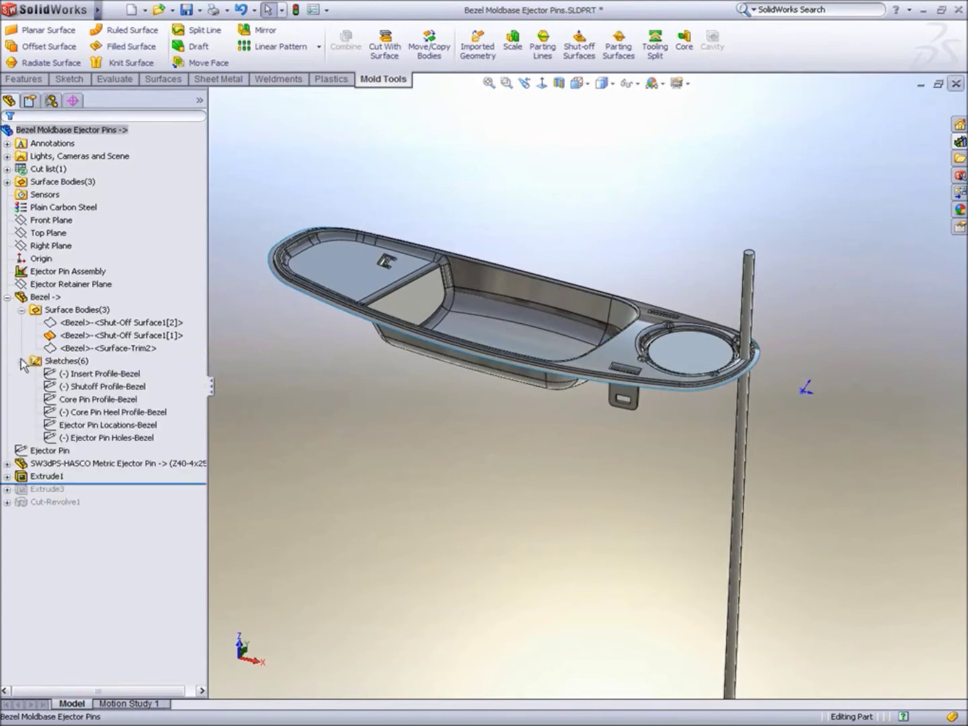
click(94, 424)
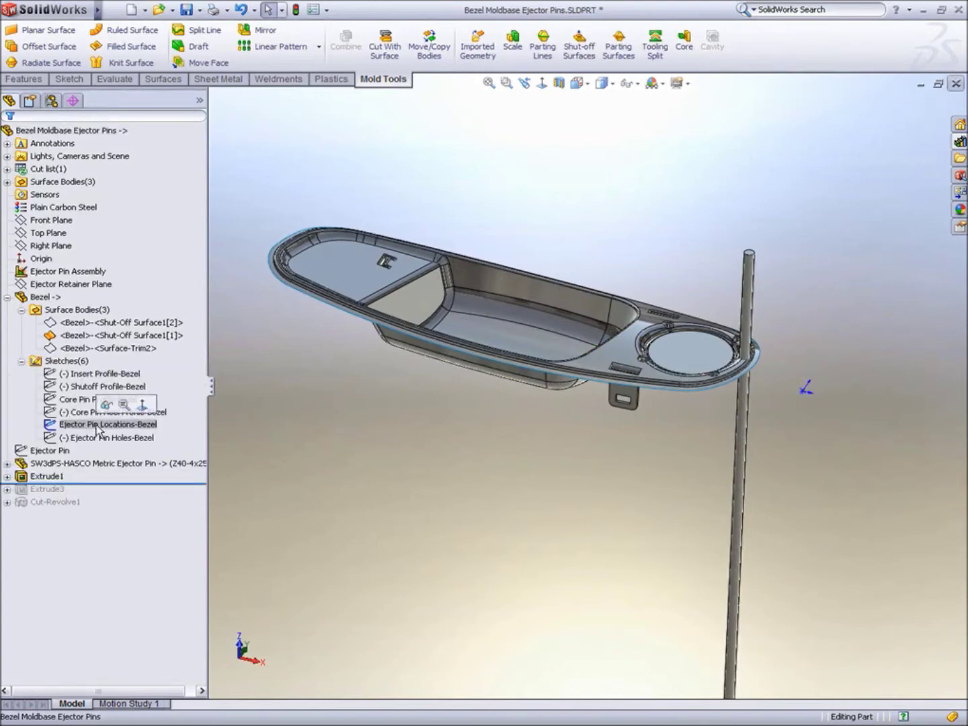
click(320, 46)
Step: Sketch-pattern the HASCO ejector pin body onto every point of Ejector Pin Locations-Bezel, making 15 pins
click(316, 119)
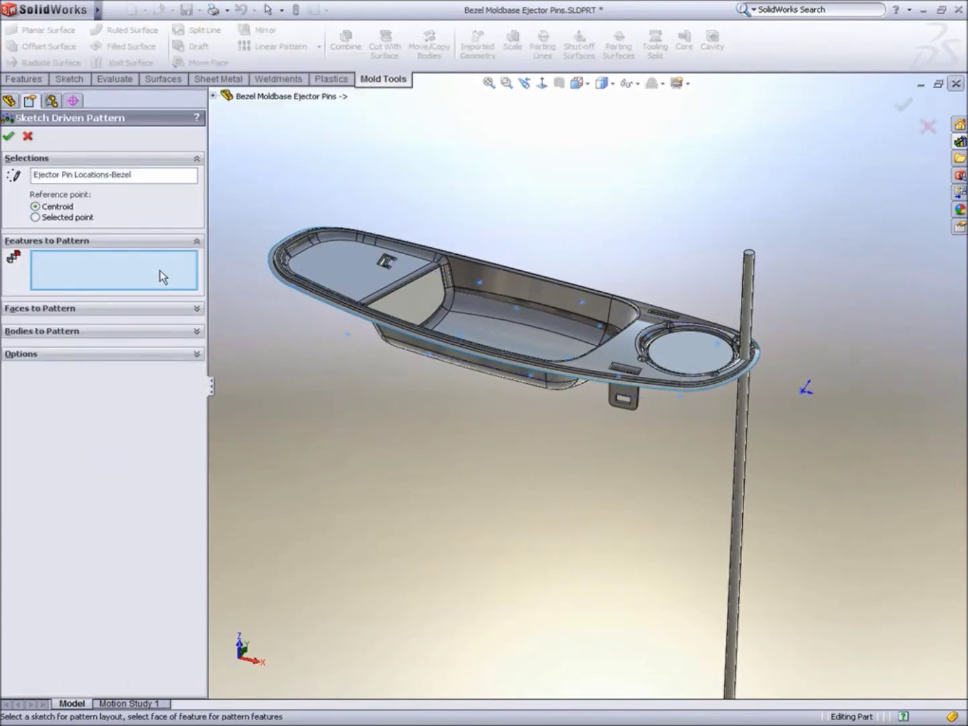
click(121, 331)
click(747, 446)
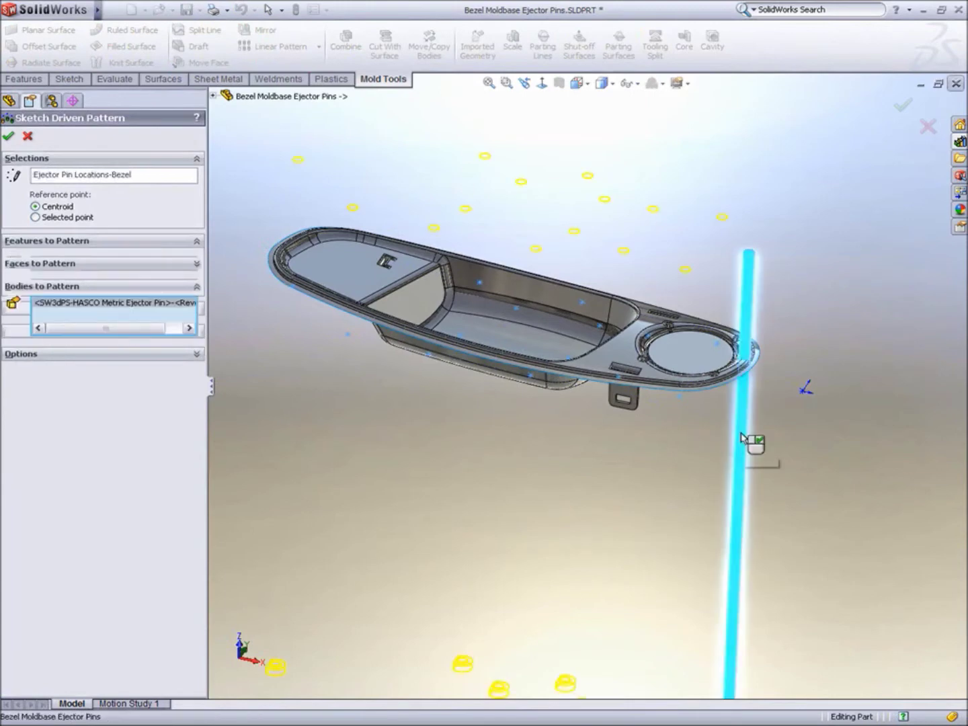
key(Return)
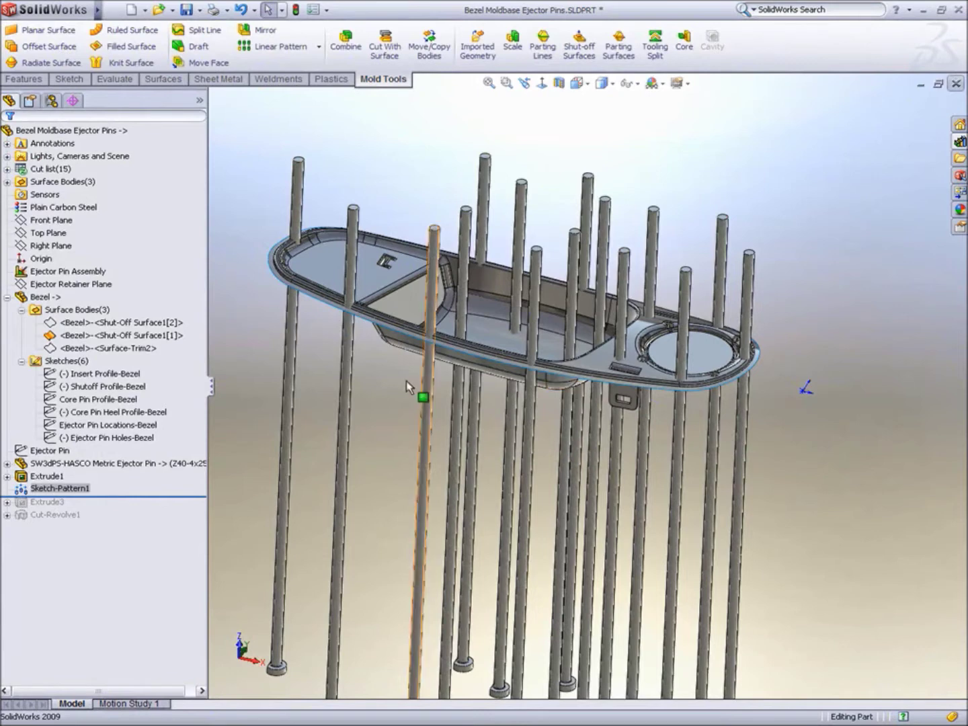
Step: Cut all ejector pin bodies with the bezel's shut-off surface
click(384, 47)
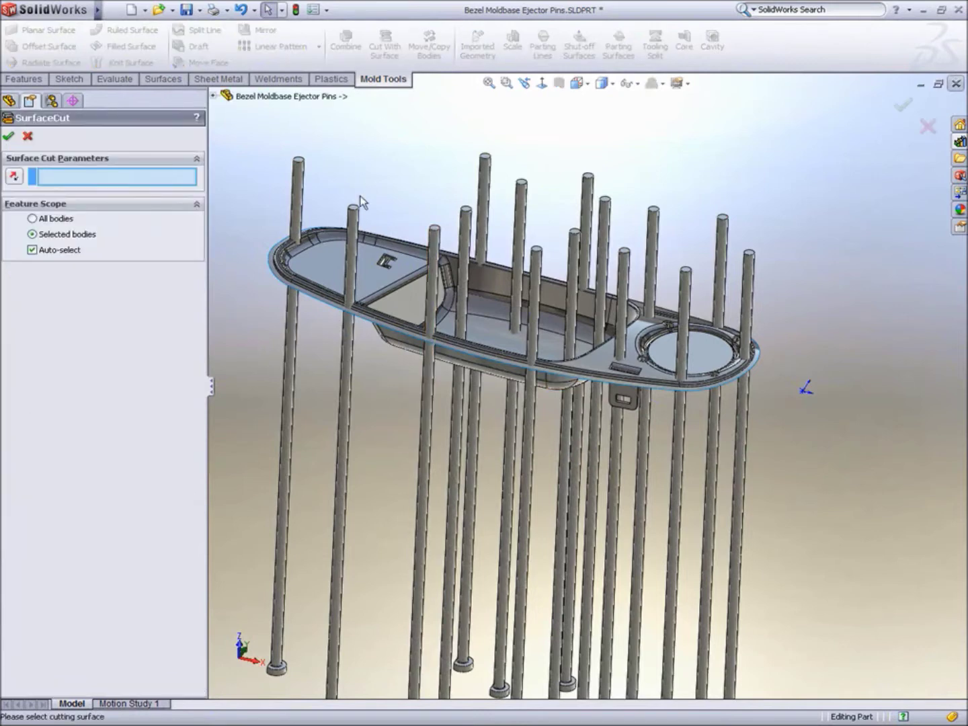
click(335, 262)
click(41, 219)
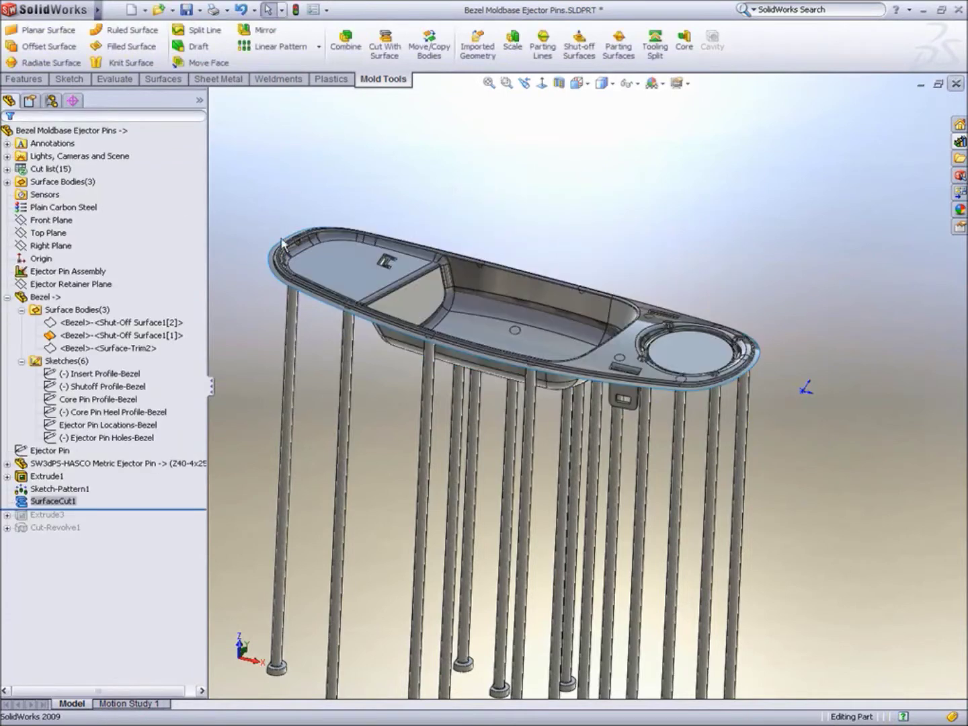
Step: Hide the bezel body and roll the part forward to include Extrude3 and Cut-Revolve1
click(339, 264)
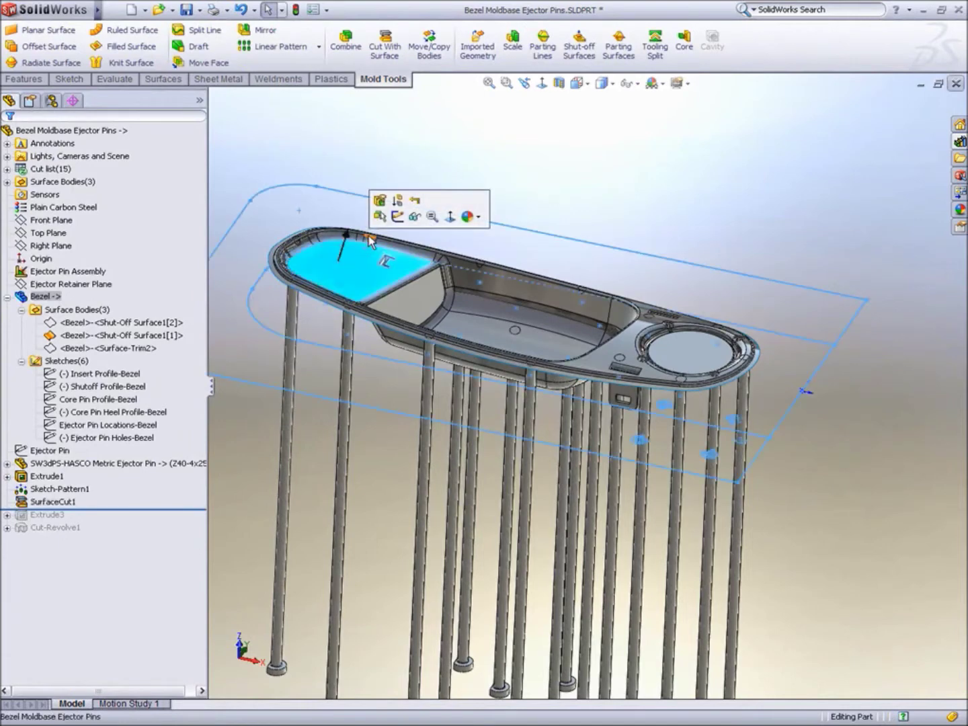
click(414, 216)
mouse_move(414, 223)
middle_down()
mouse_move(406, 205)
mouse_move(405, 217)
middle_up()
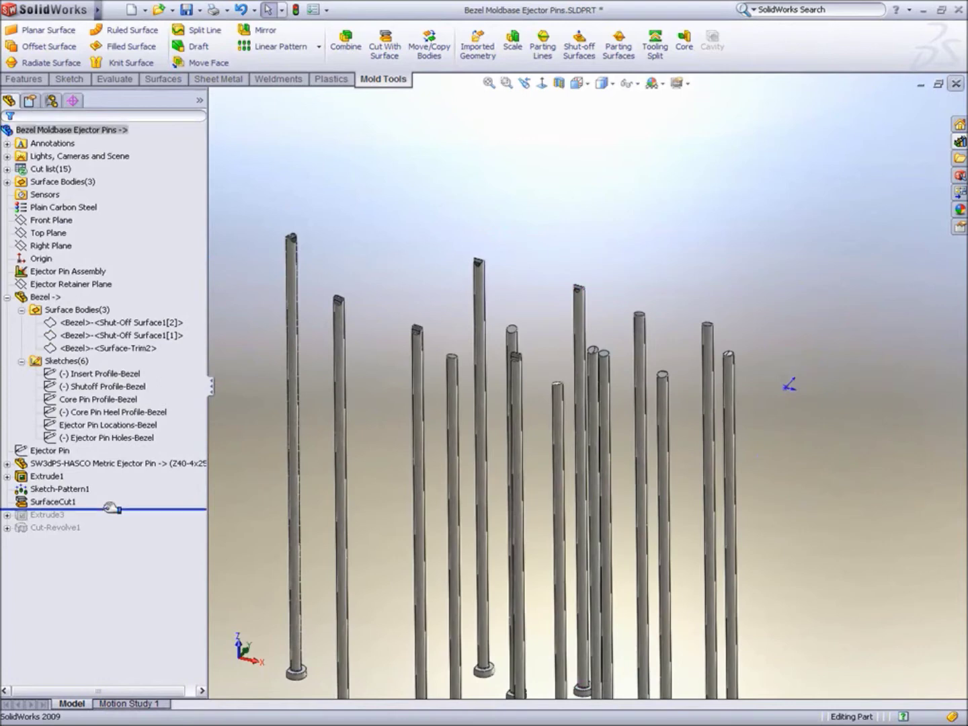
drag(108, 508, 107, 536)
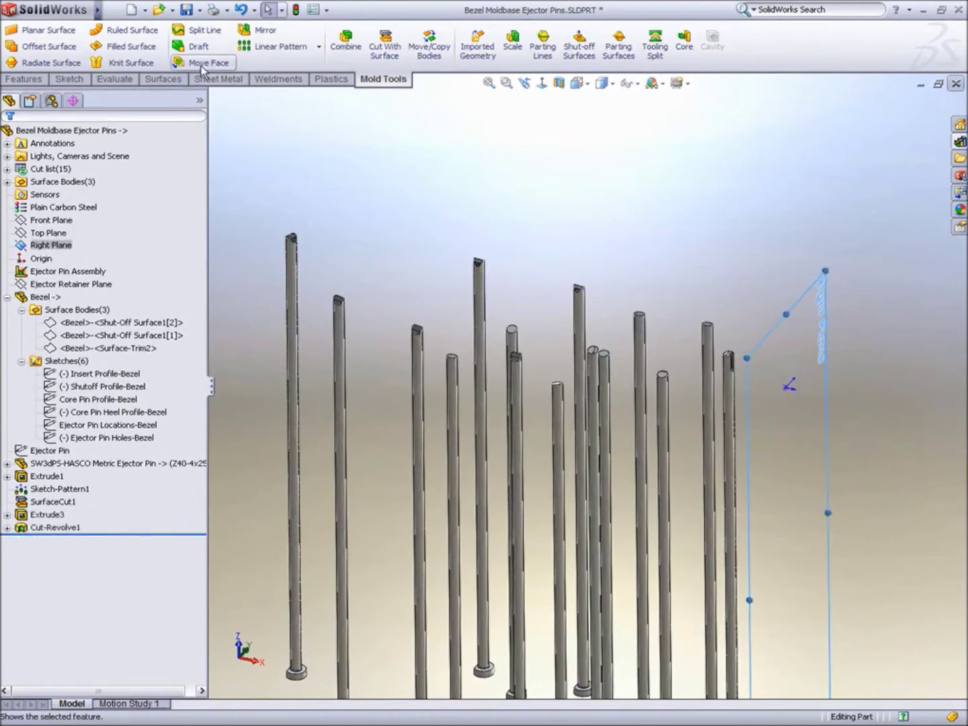
Step: Mirror SurfaceCut1[2]–[15] and the Cut-List-Item34 pin body across the Right Plane
click(256, 31)
click(90, 293)
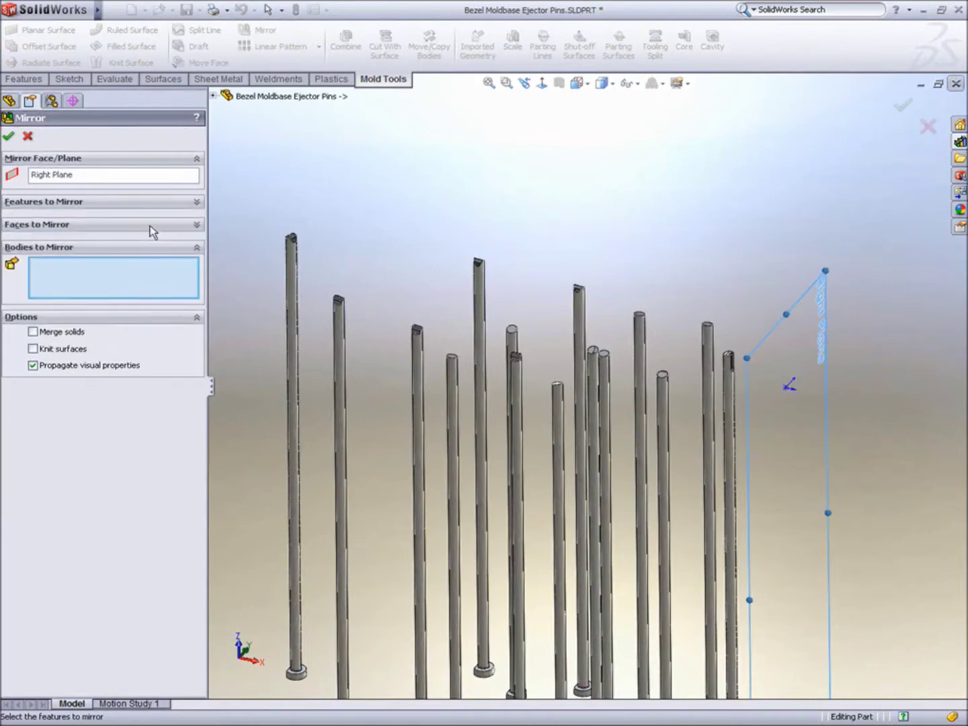
click(213, 96)
click(228, 134)
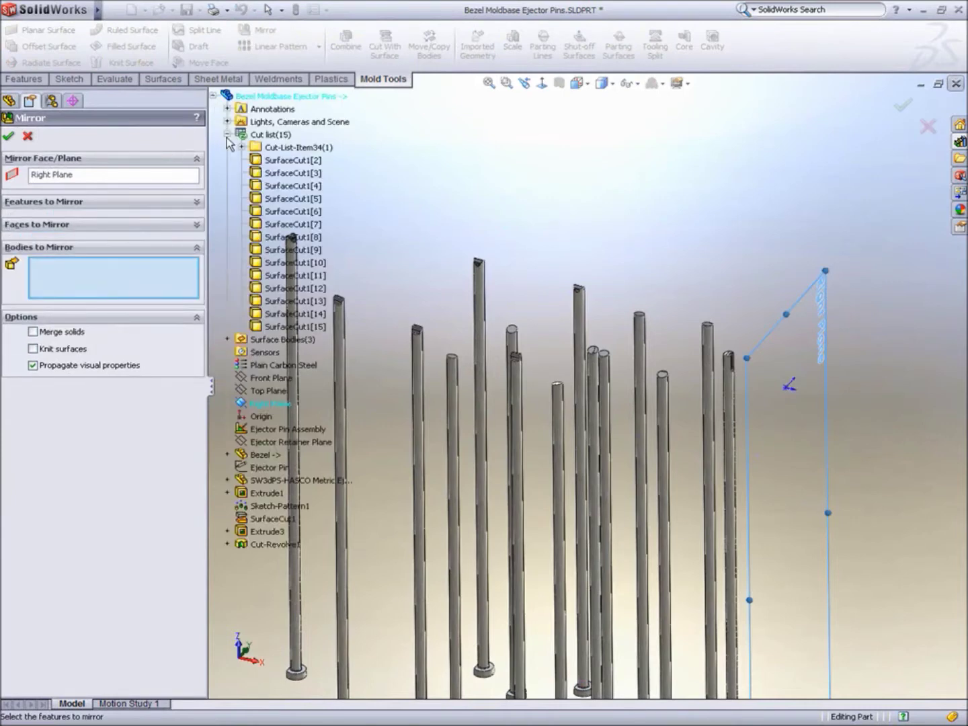
click(256, 160)
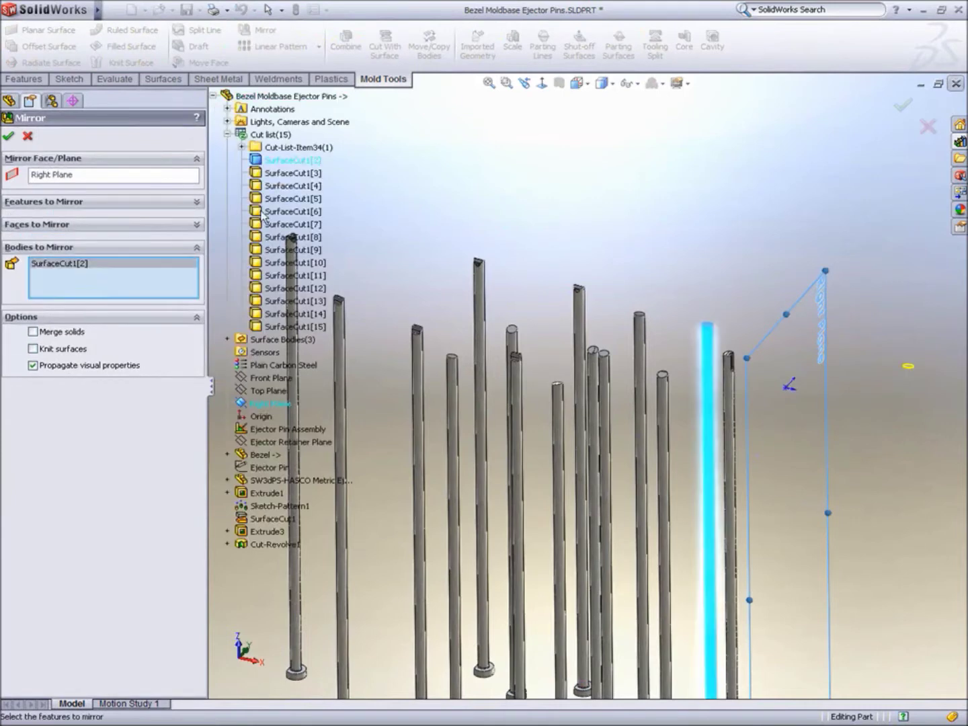
shift+click(259, 327)
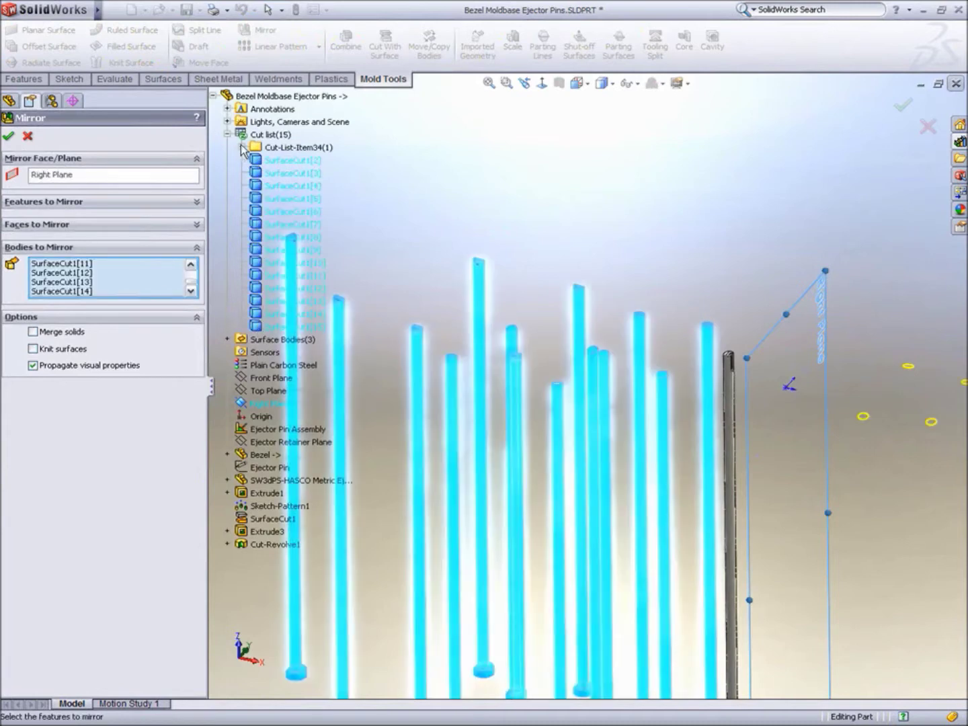
click(241, 147)
click(273, 161)
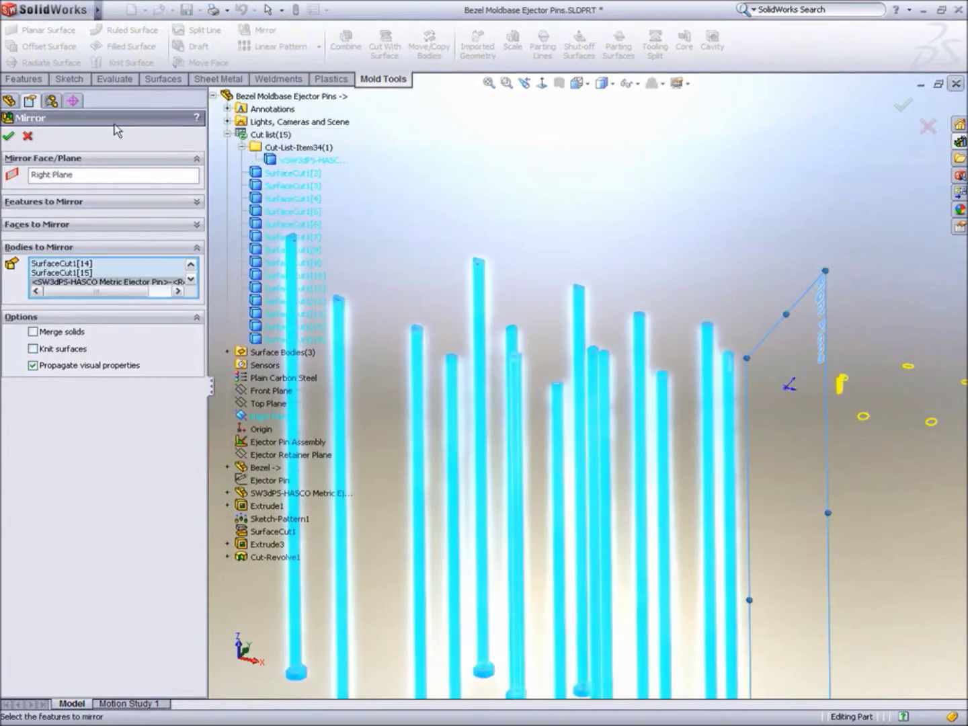
click(12, 137)
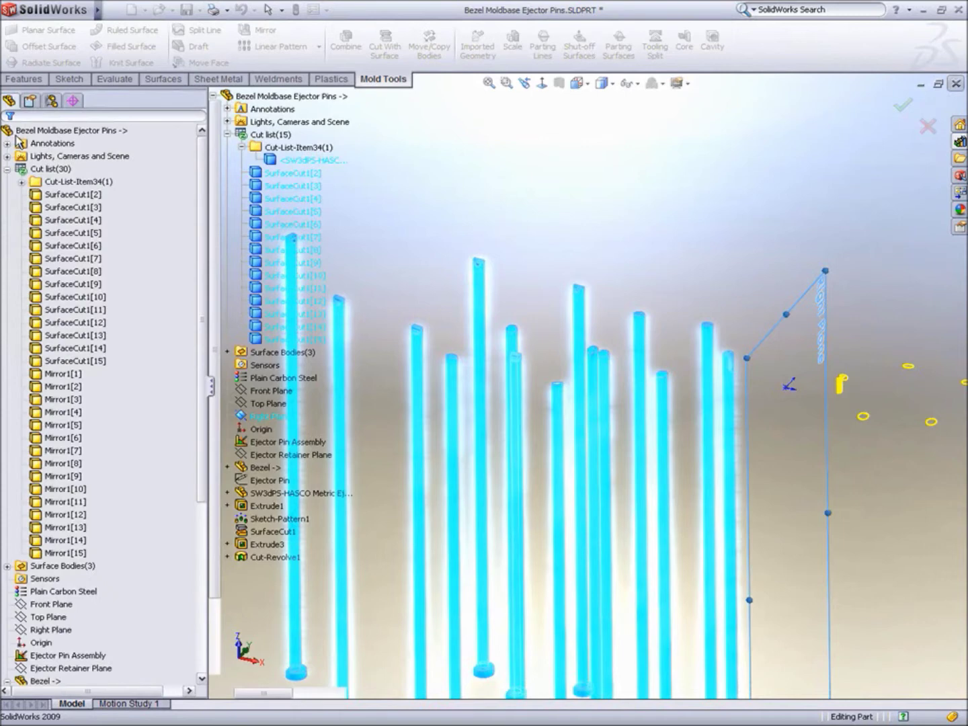
right_click(55, 168)
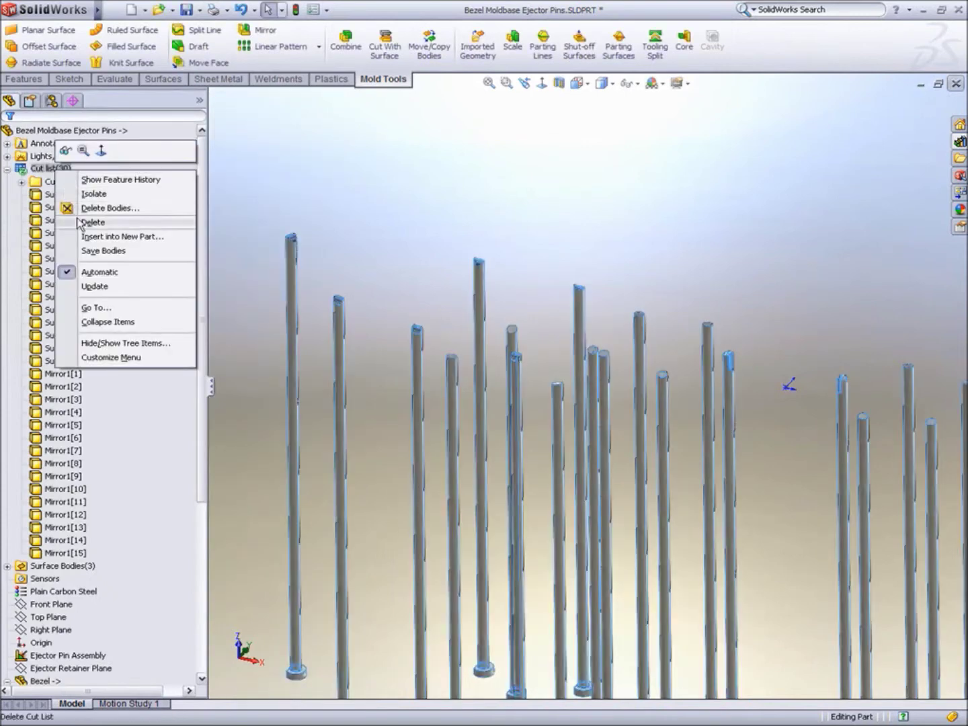
Step: Update the cut list into Cut-List-Item34 through Item47, then zoom out to view all 30 pins
click(79, 288)
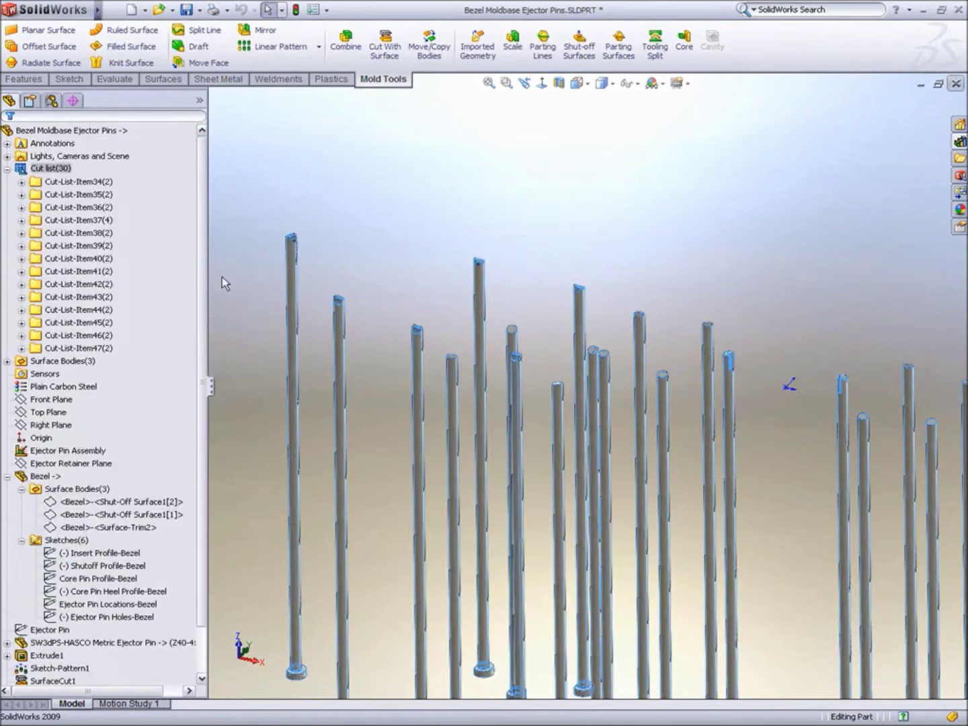
click(226, 277)
scroll(347, 279, up, 3)
ctrl+middle_drag(346, 280, 294, 191)
Step: Close the Bezel Moldbase Ejector Pins part, discarding its changes
click(956, 85)
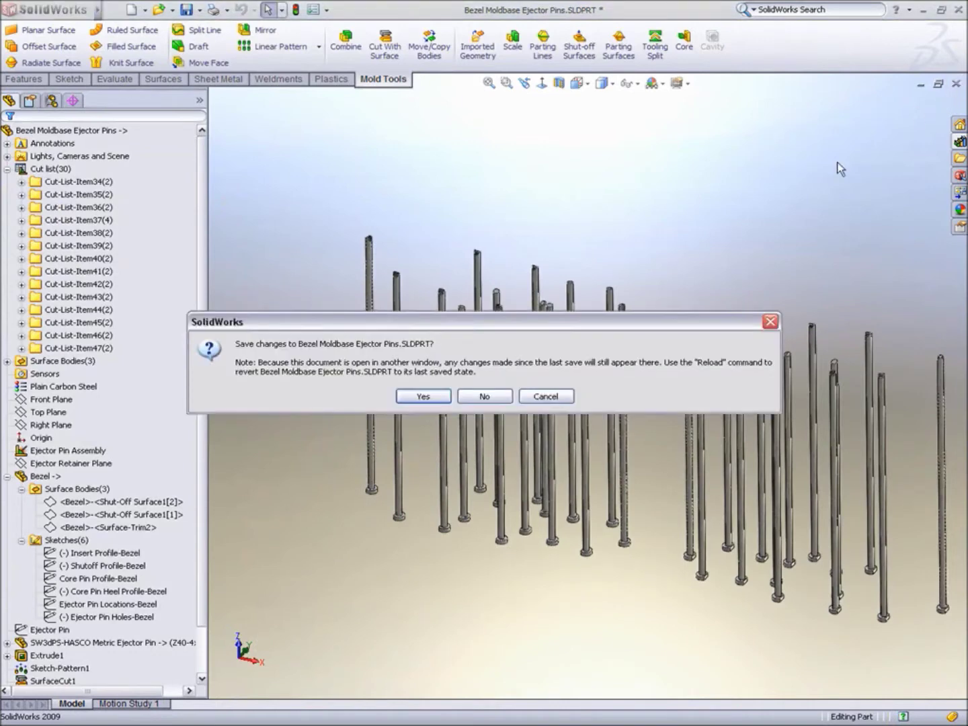
click(479, 397)
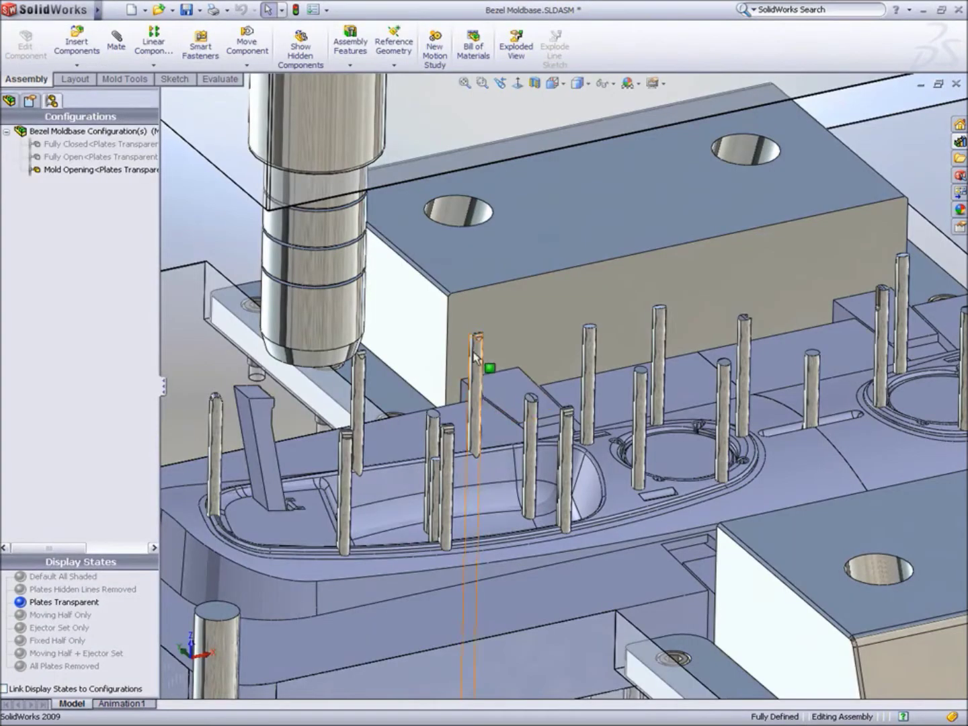
Step: Drag the ejector pin set down to check the new pins, then zoom out
mouse_move(474, 357)
mouse_down()
mouse_move(476, 509)
mouse_move(487, 412)
mouse_up()
key(Escape)
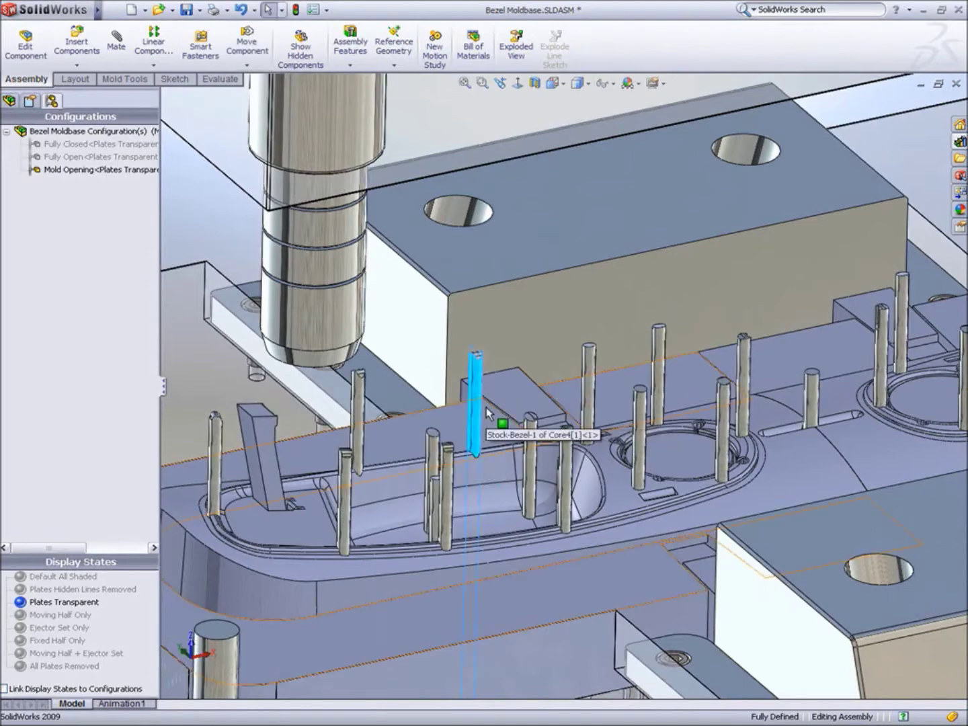
scroll(489, 413, up, 2)
scroll(489, 413, up, 6)
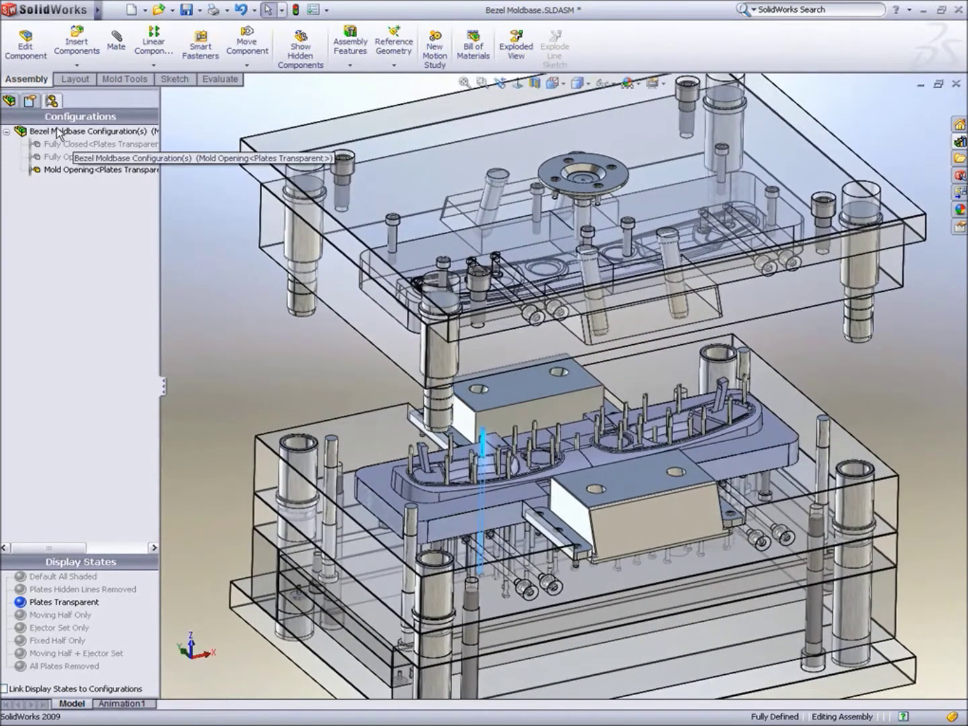
Step: Switch the assembly to the Fixed Half Only display state and orbit to its underside
click(10, 101)
right_click(154, 106)
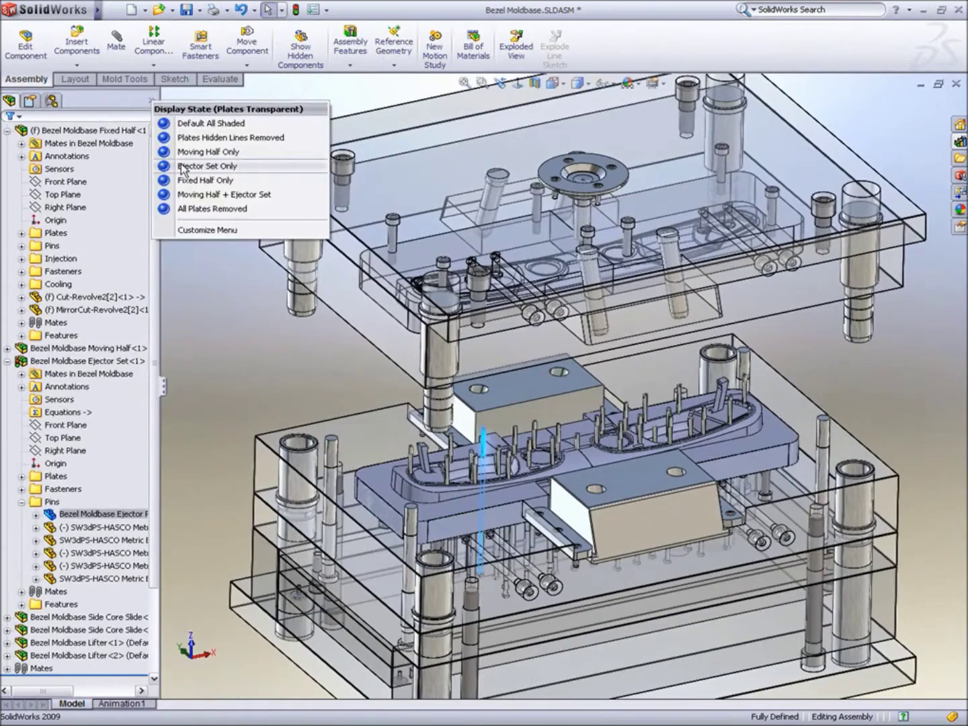
click(195, 185)
click(444, 486)
middle_drag(385, 423, 374, 222)
scroll(346, 478, down, 3)
Step: Edit the Cut-Revolve2[2] insert in place from its cavity face
scroll(347, 477, down, 3)
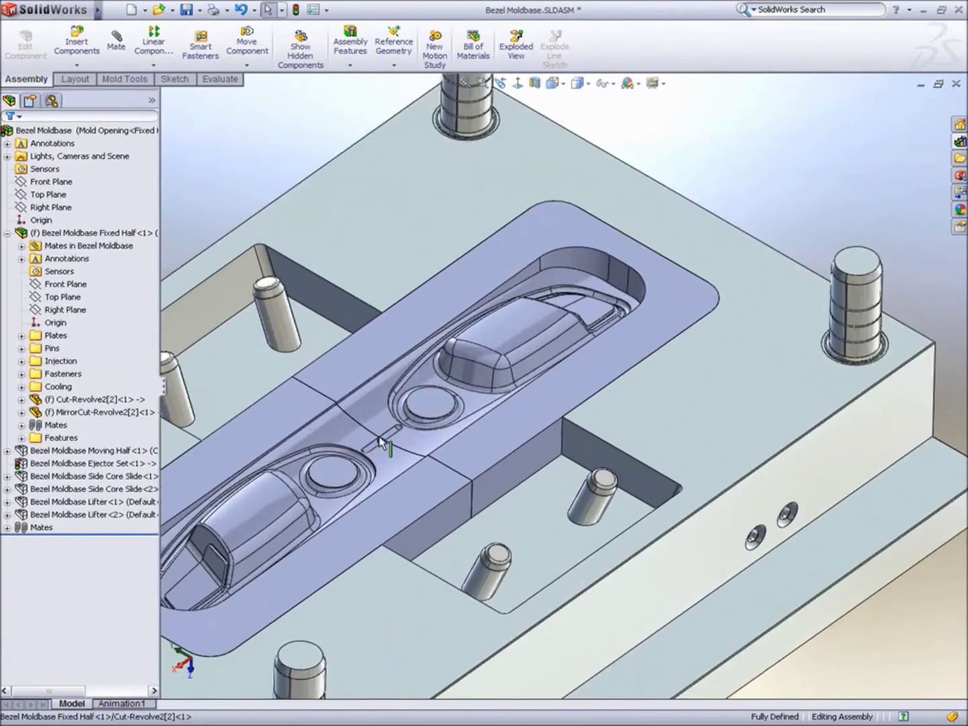
mouse_move(462, 351)
middle_down()
mouse_move(437, 305)
mouse_move(462, 329)
middle_up()
click(461, 330)
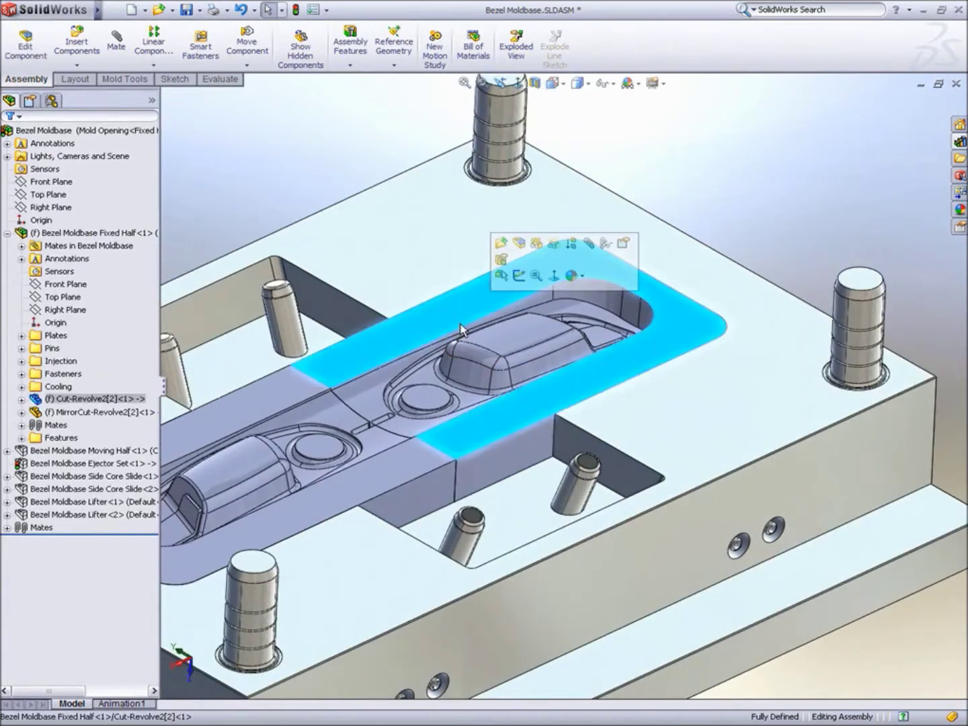
click(518, 248)
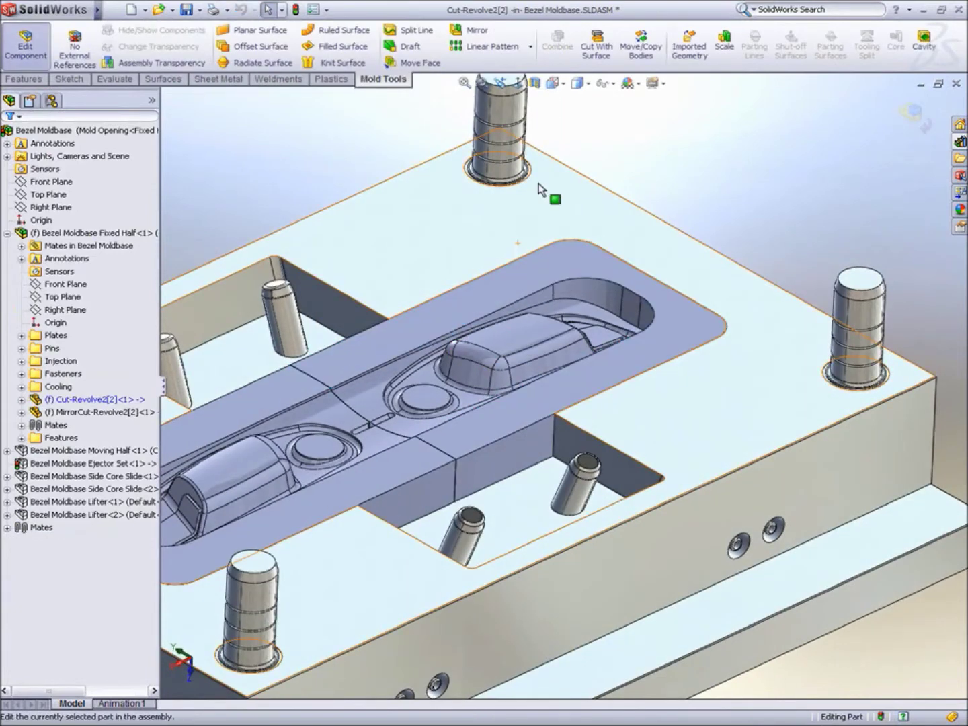
Step: Set the display style to Wireframe and start 3DSketch1 in the insert
click(578, 82)
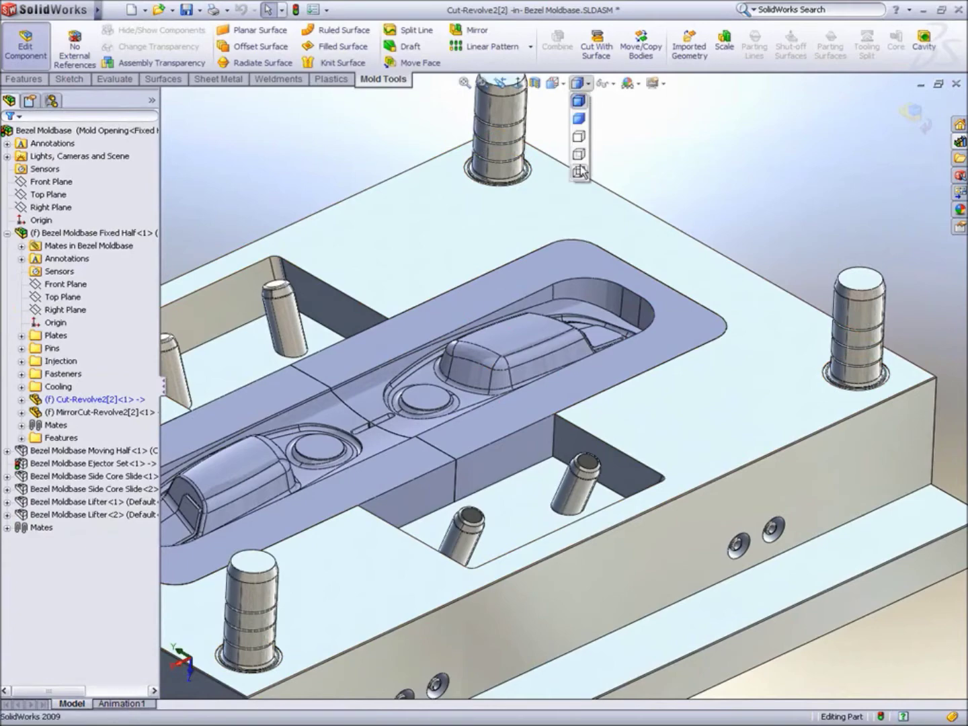
click(579, 172)
click(70, 79)
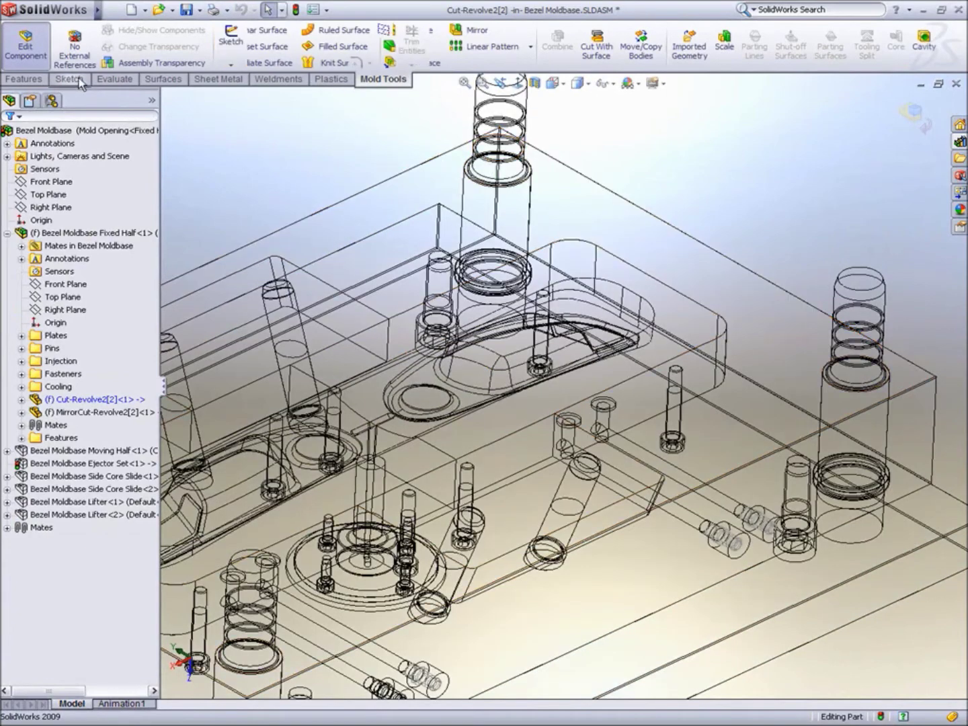
click(807, 46)
Step: Draw two vertical lines rising from the two hole centres
scroll(646, 343, up, 5)
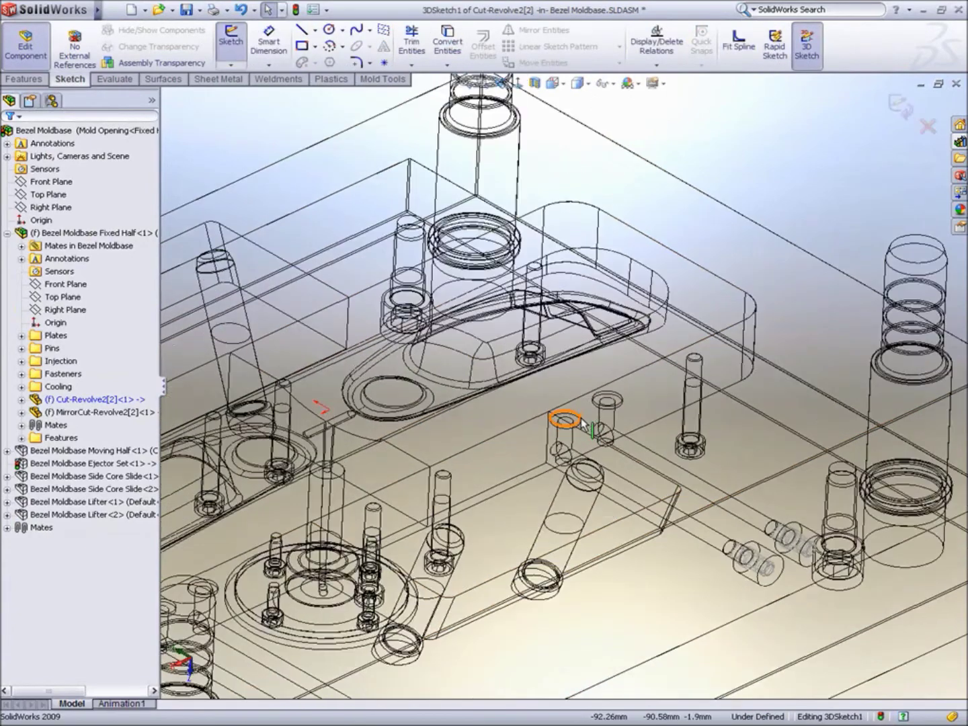
key(s)
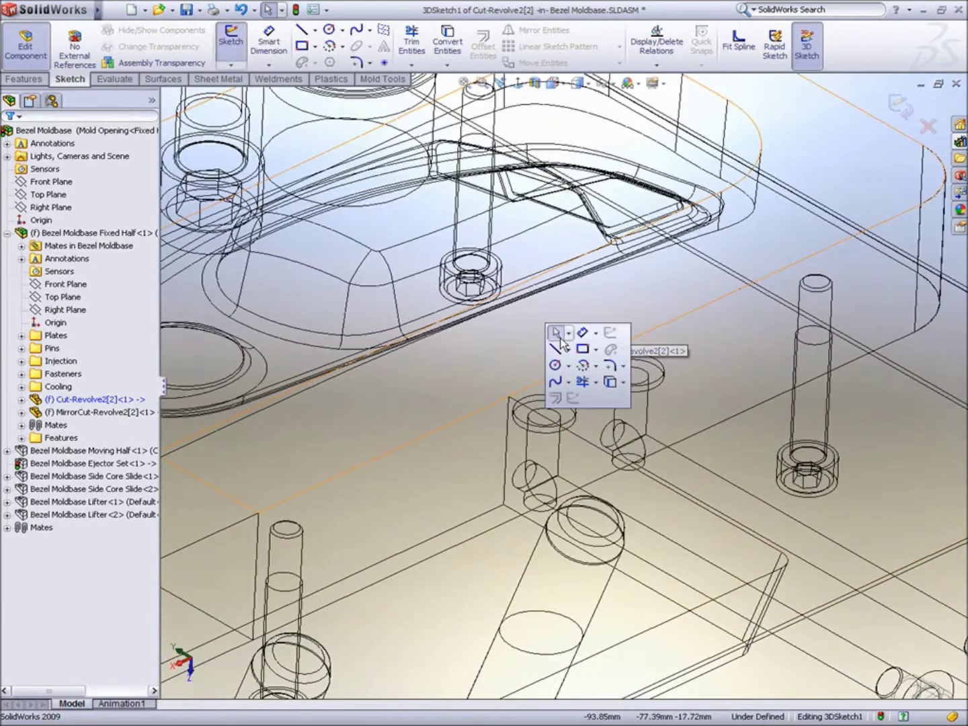
click(555, 349)
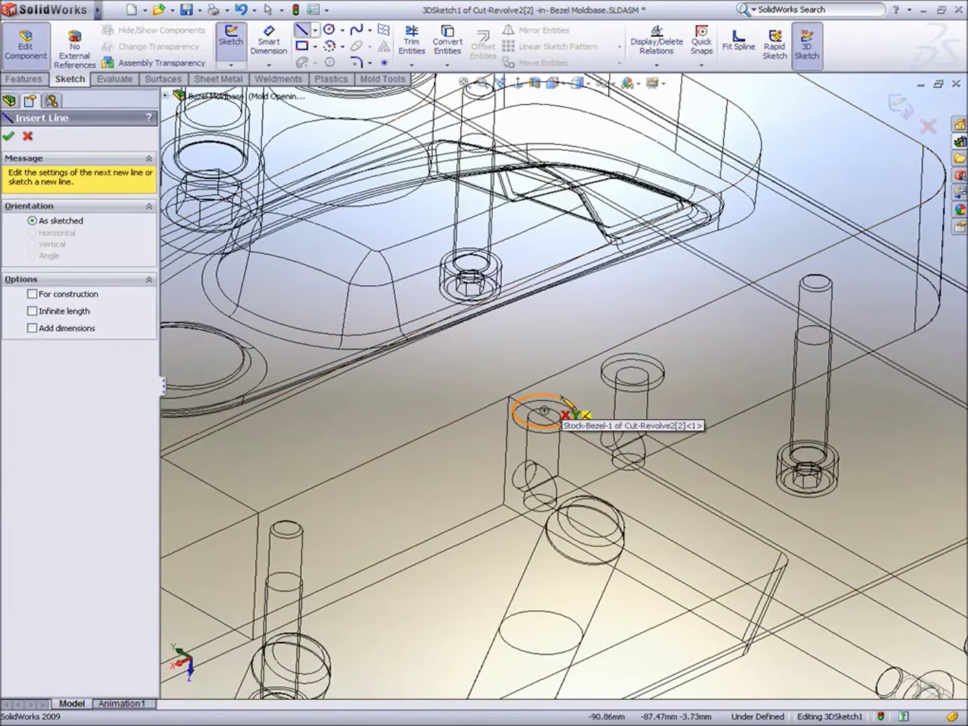
click(543, 413)
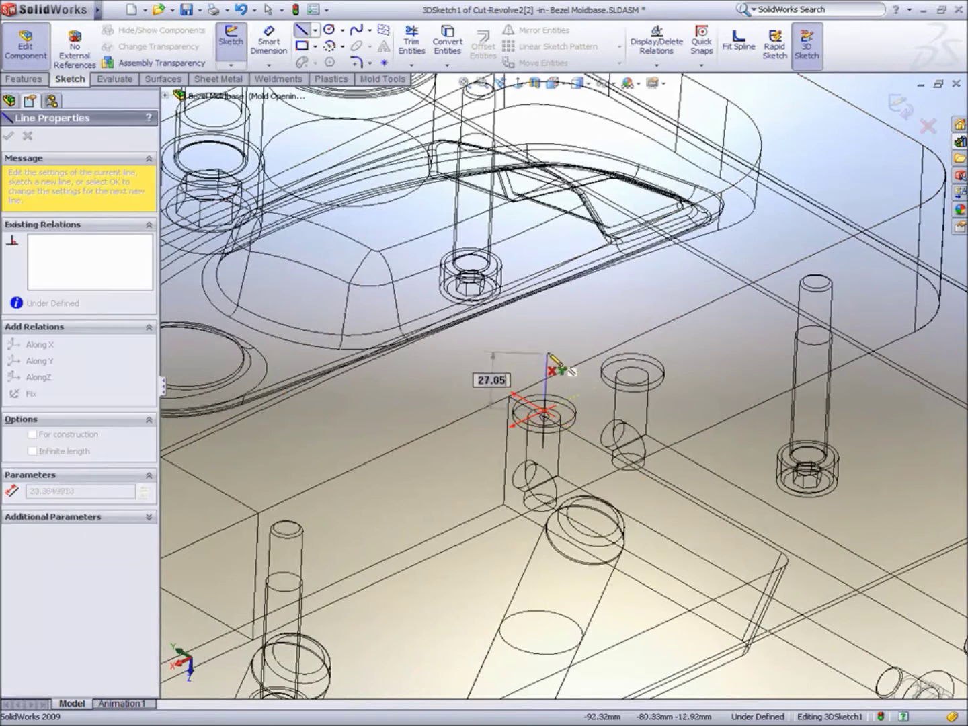
double_click(550, 311)
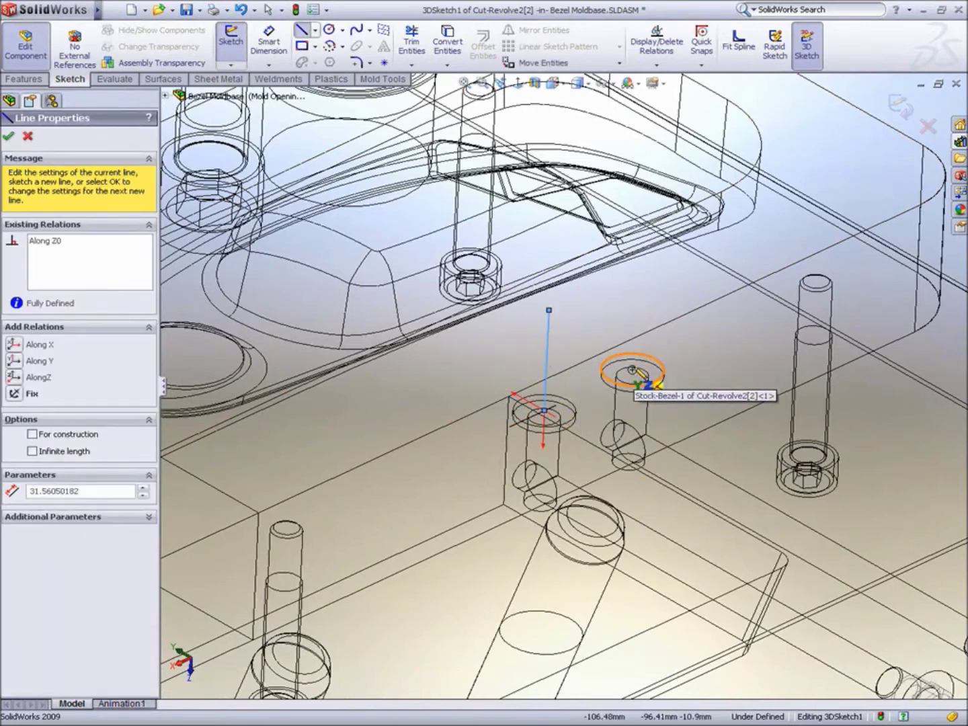
click(633, 374)
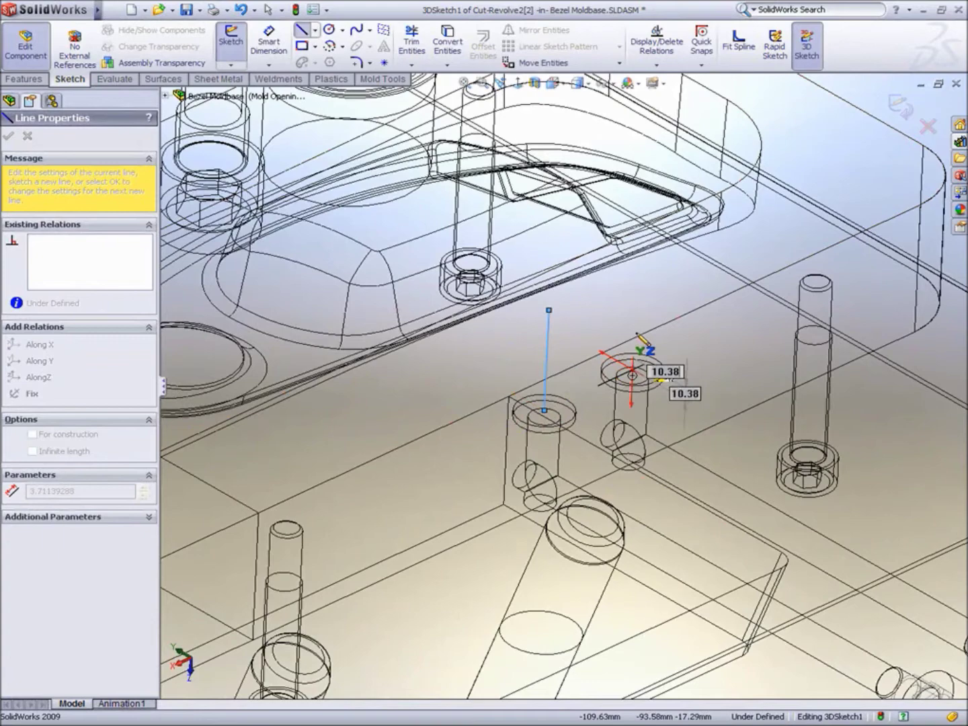
double_click(637, 275)
key(Escape)
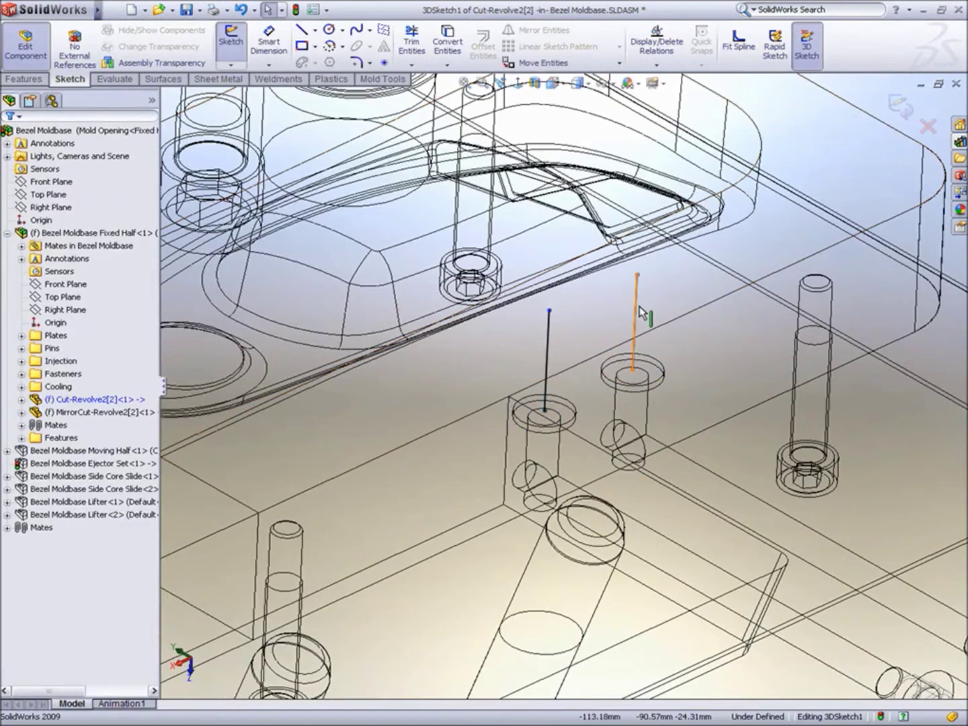
Step: Make the two vertical lines equal in length and switch to the Top and Front two-view layout
click(637, 307)
ctrl+click(549, 357)
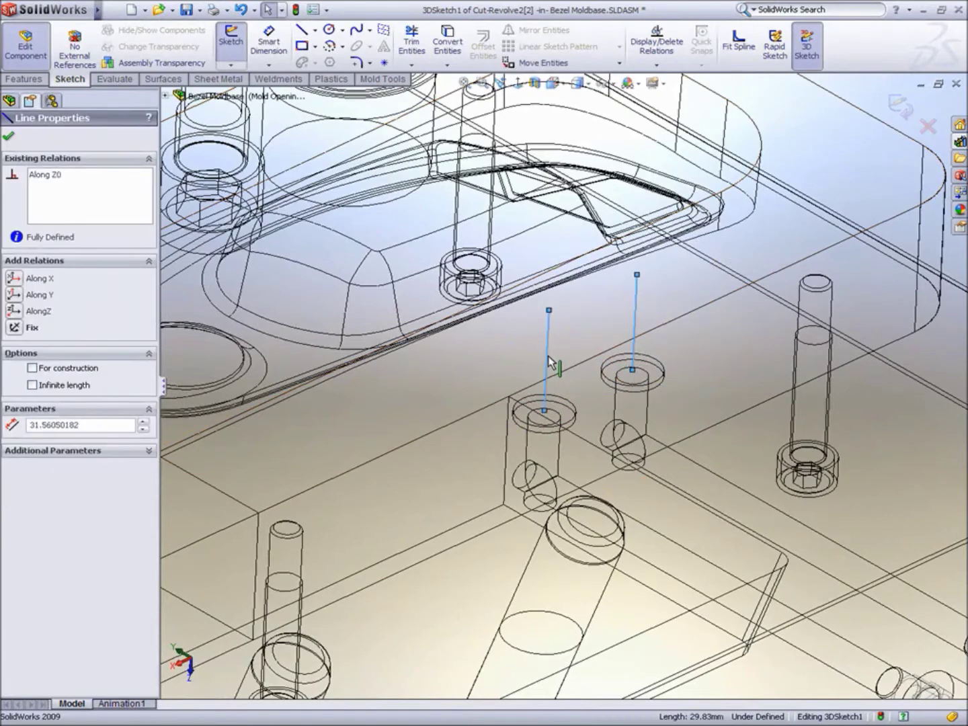
click(692, 298)
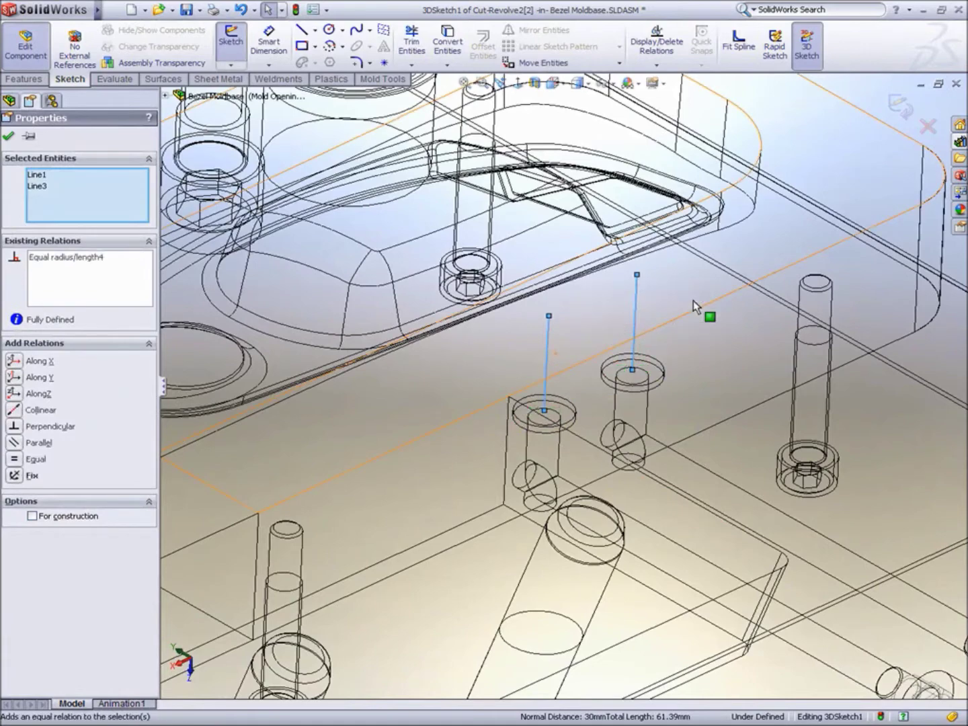
key(Escape)
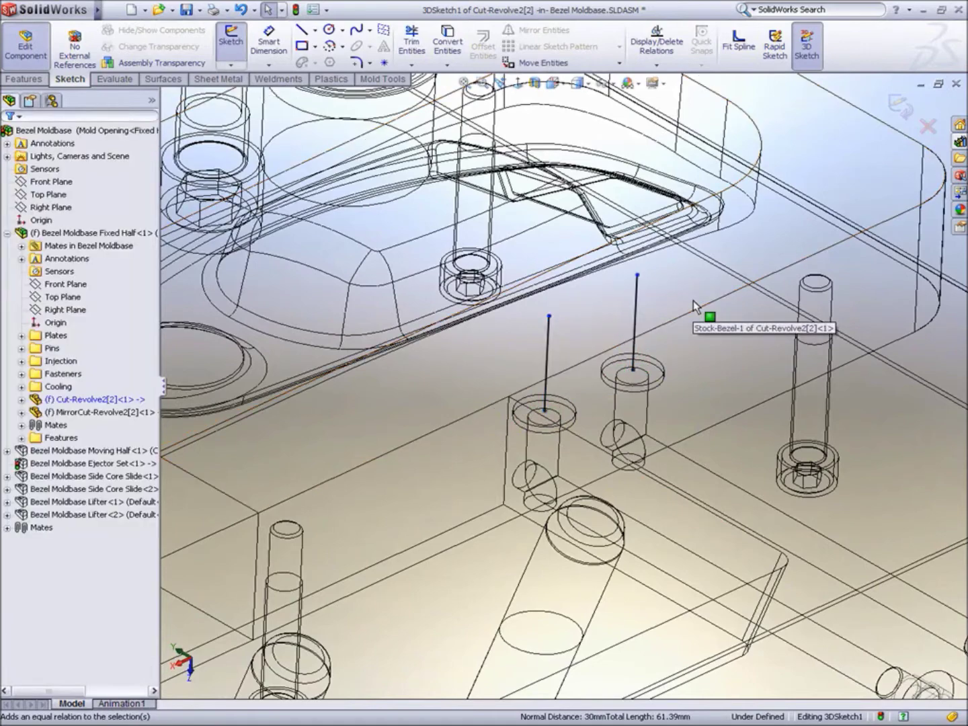
click(562, 82)
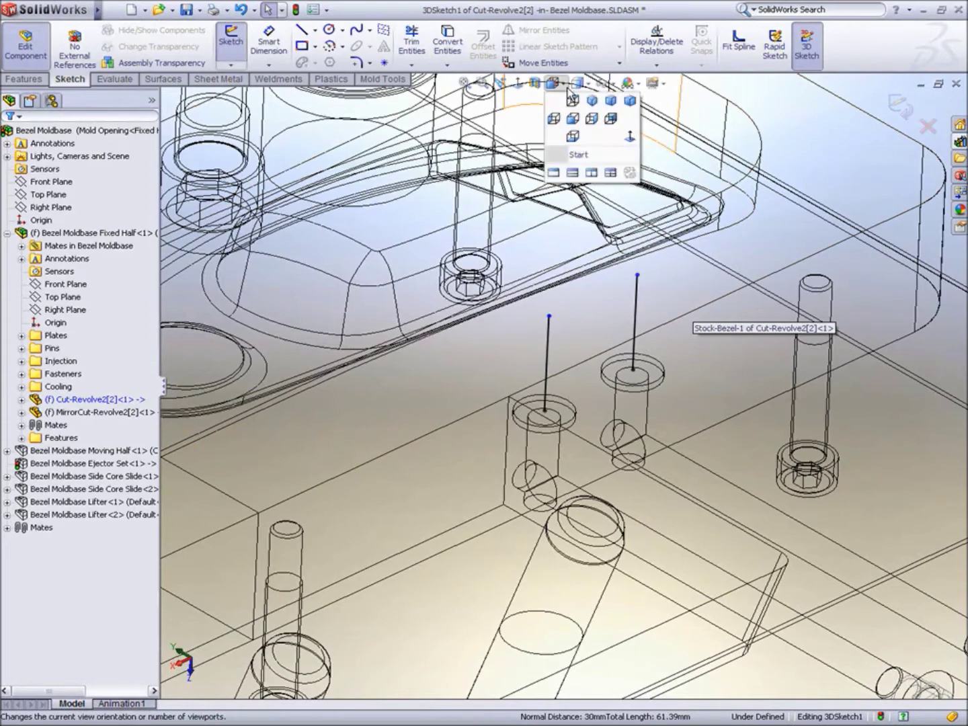
click(573, 173)
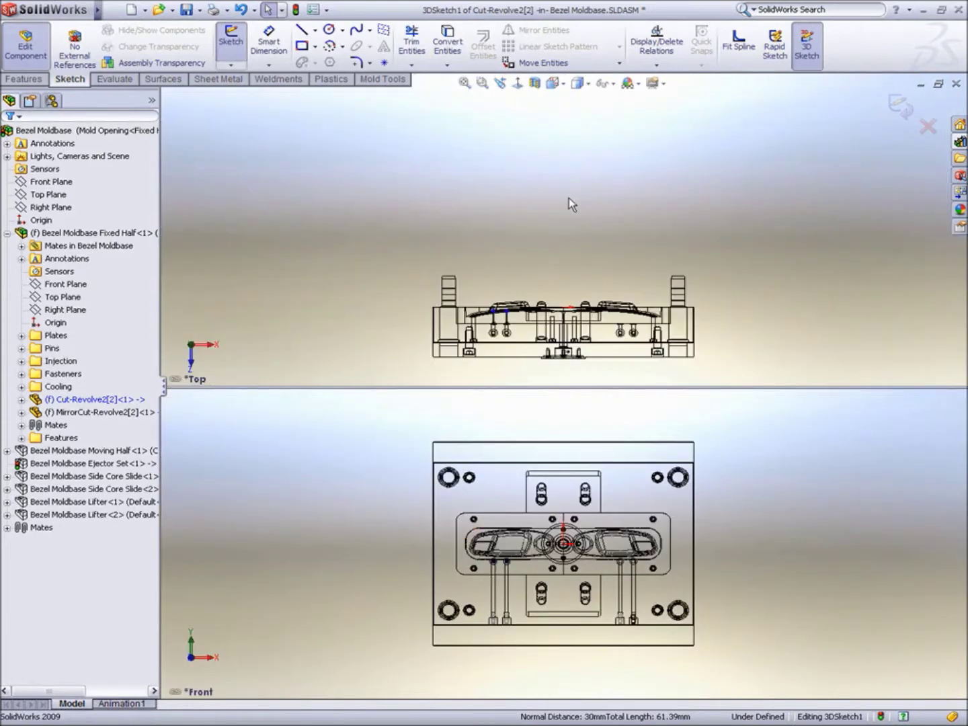
Step: Adjust the height of the left line's top point in the Top and Front views
drag(541, 388, 540, 269)
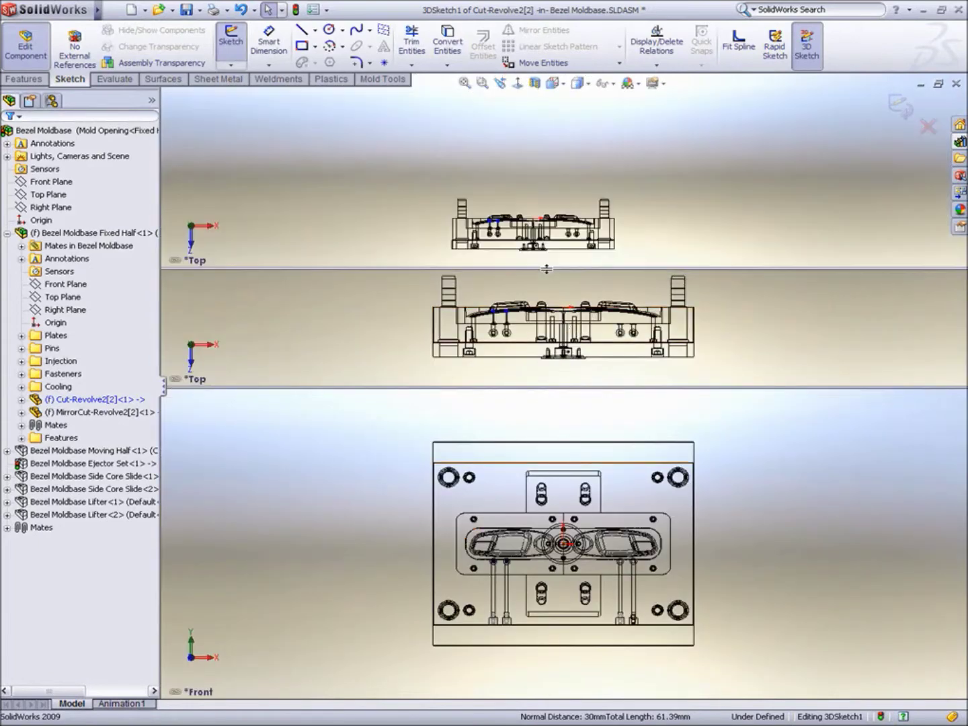
scroll(542, 471, down, 5)
scroll(542, 471, down, 5)
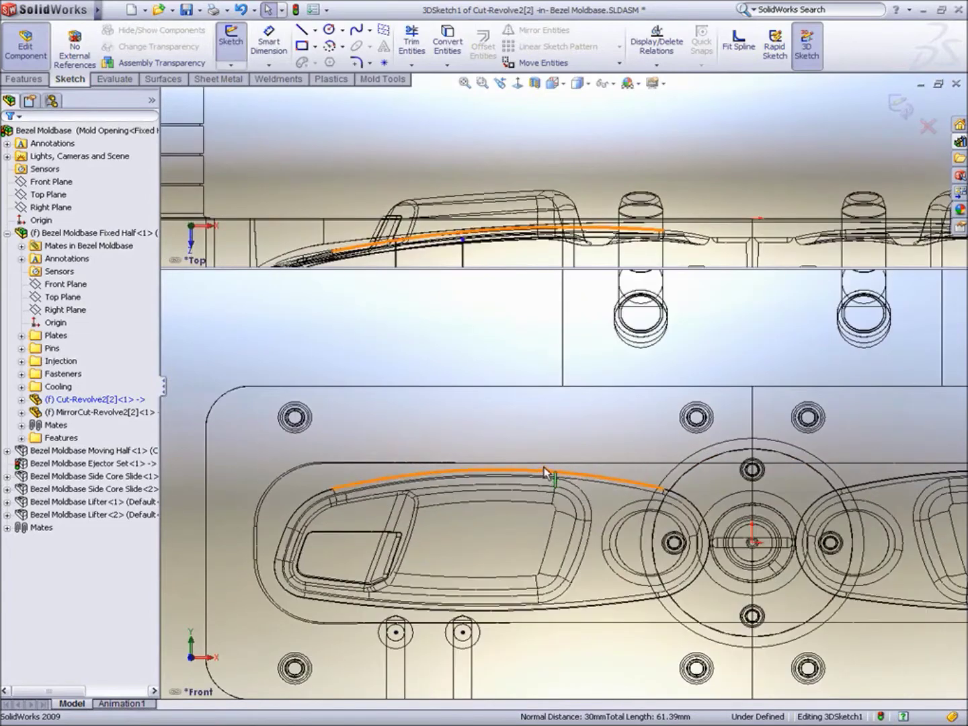
ctrl+middle_drag(545, 471, 541, 397)
ctrl+middle_drag(538, 222, 518, 142)
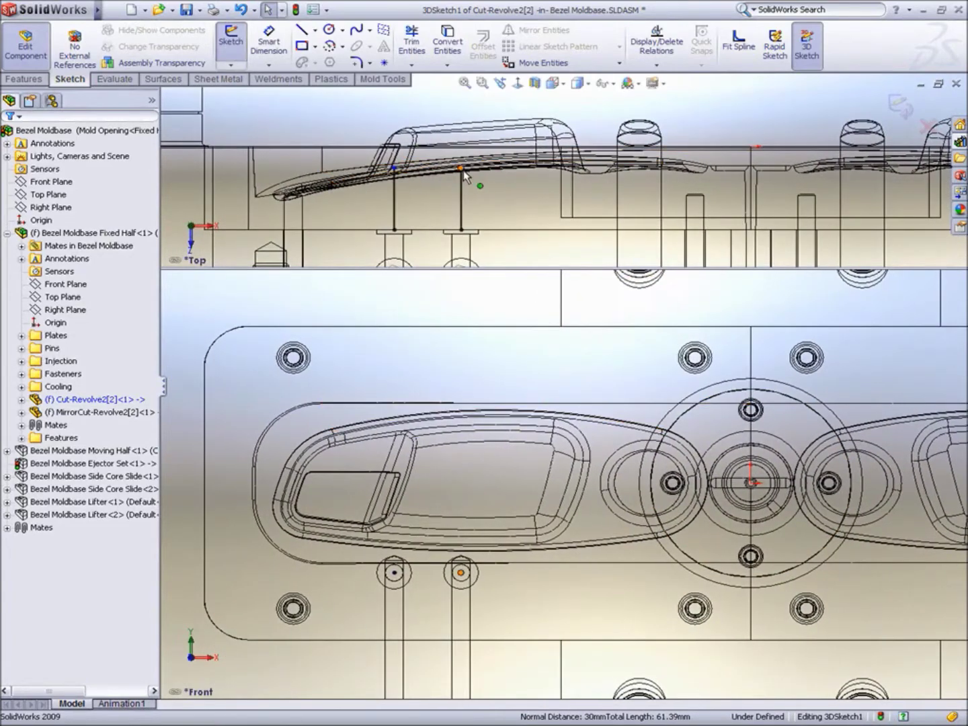
click(461, 190)
drag(462, 190, 461, 190)
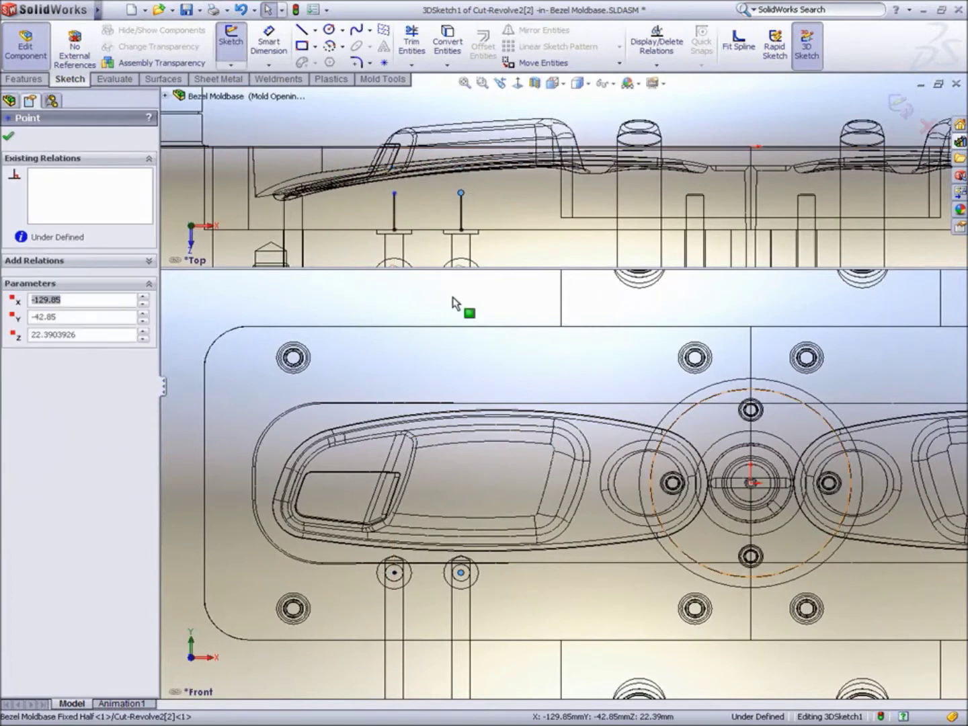
Step: Draw connected vertical and horizontal path lines from the pin points, then exit the sketch and part edit
key(s)
click(372, 494)
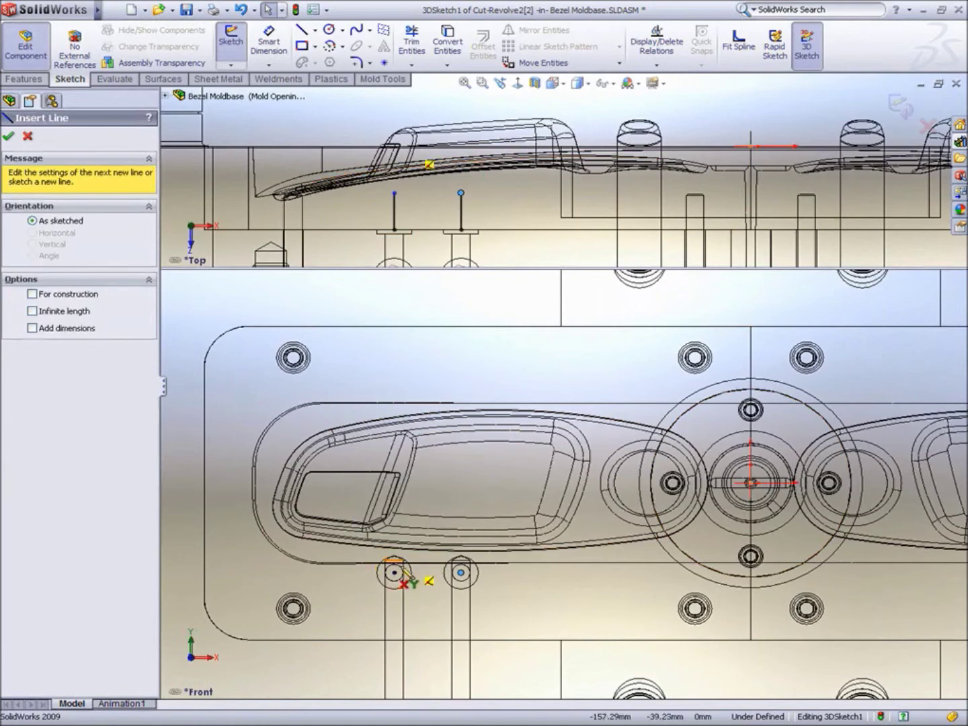
click(394, 572)
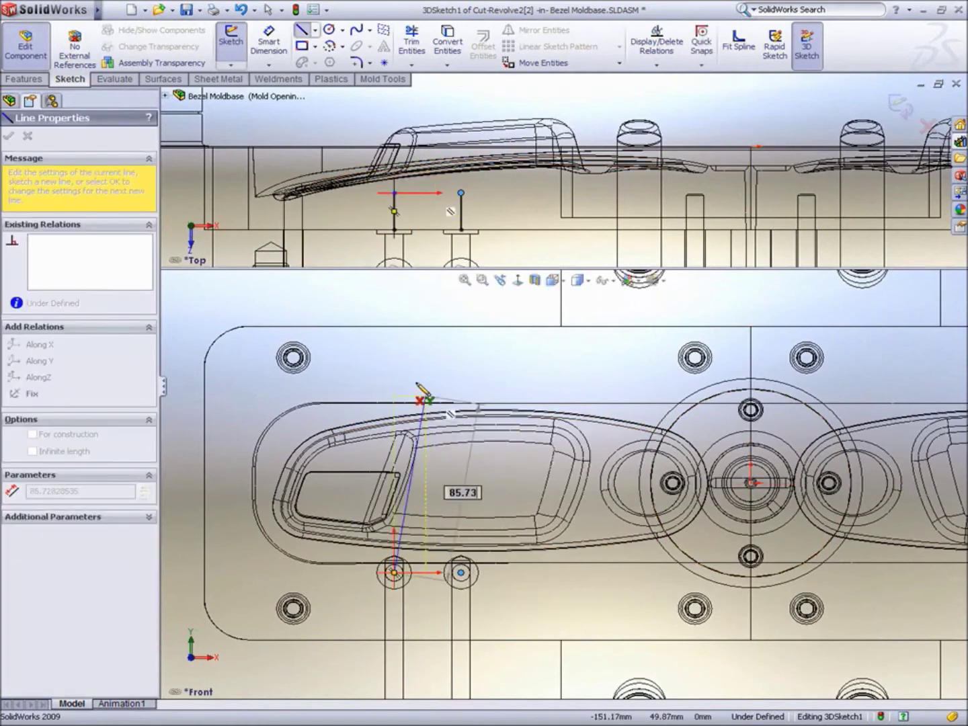
double_click(394, 301)
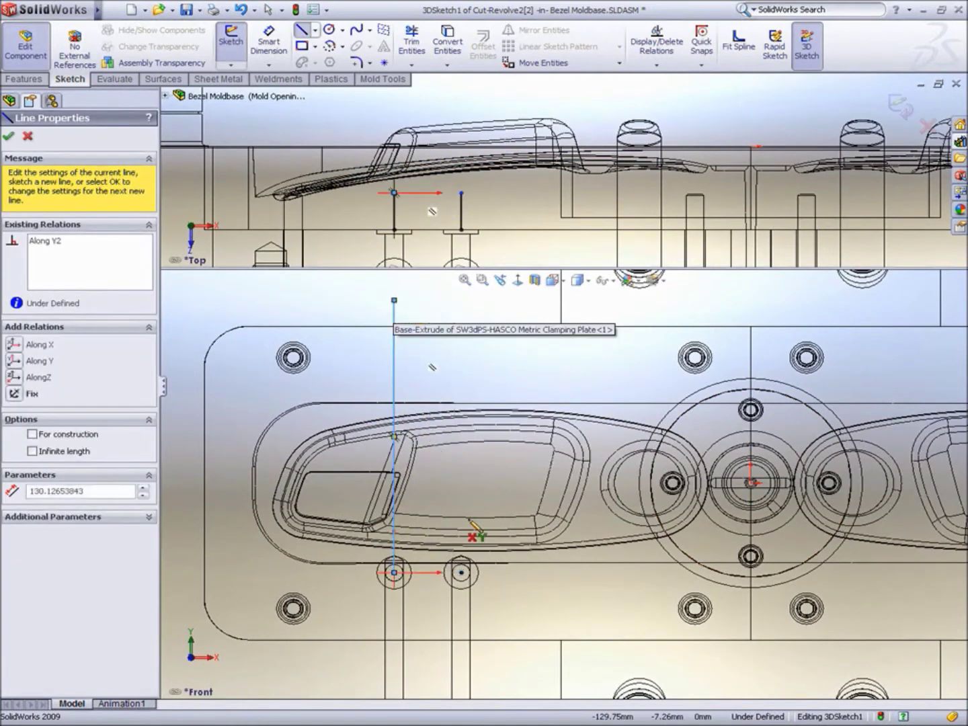
click(462, 573)
double_click(794, 573)
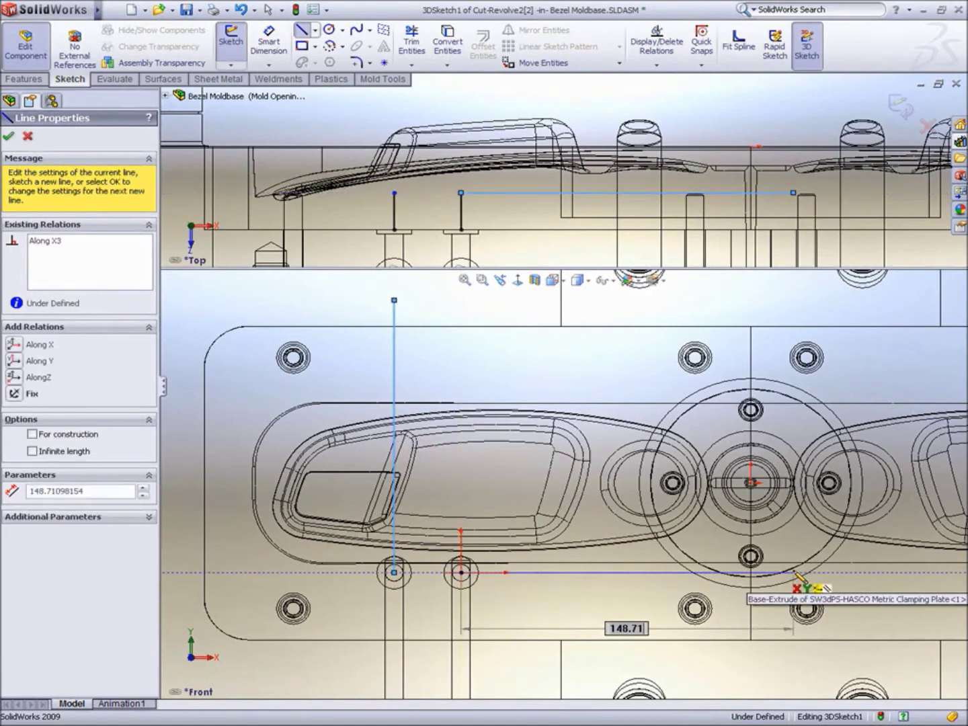
click(645, 572)
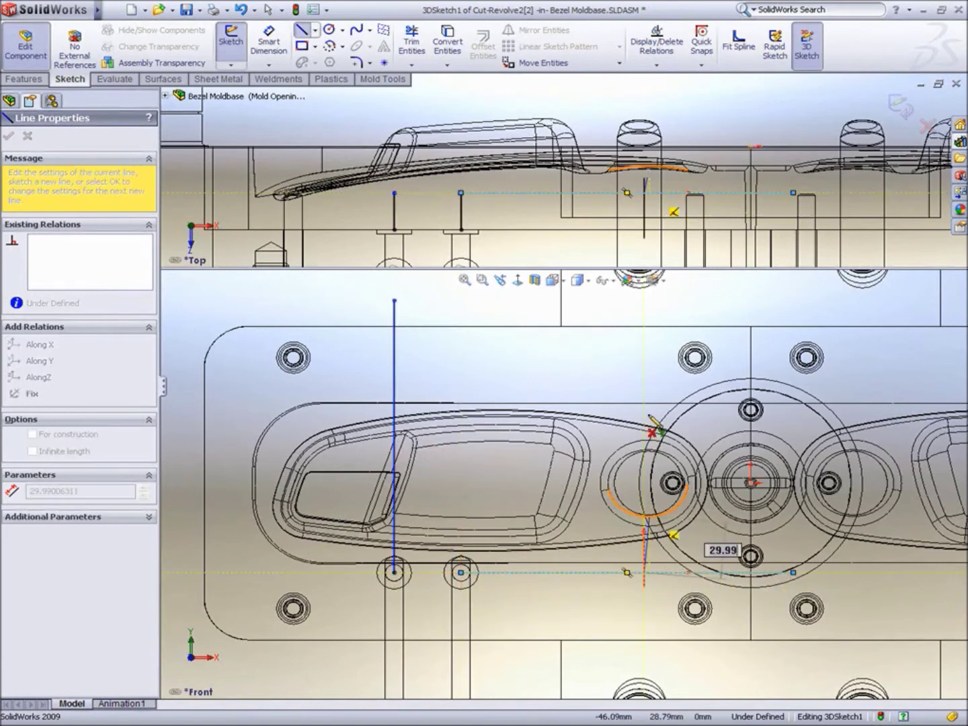
double_click(645, 305)
click(394, 391)
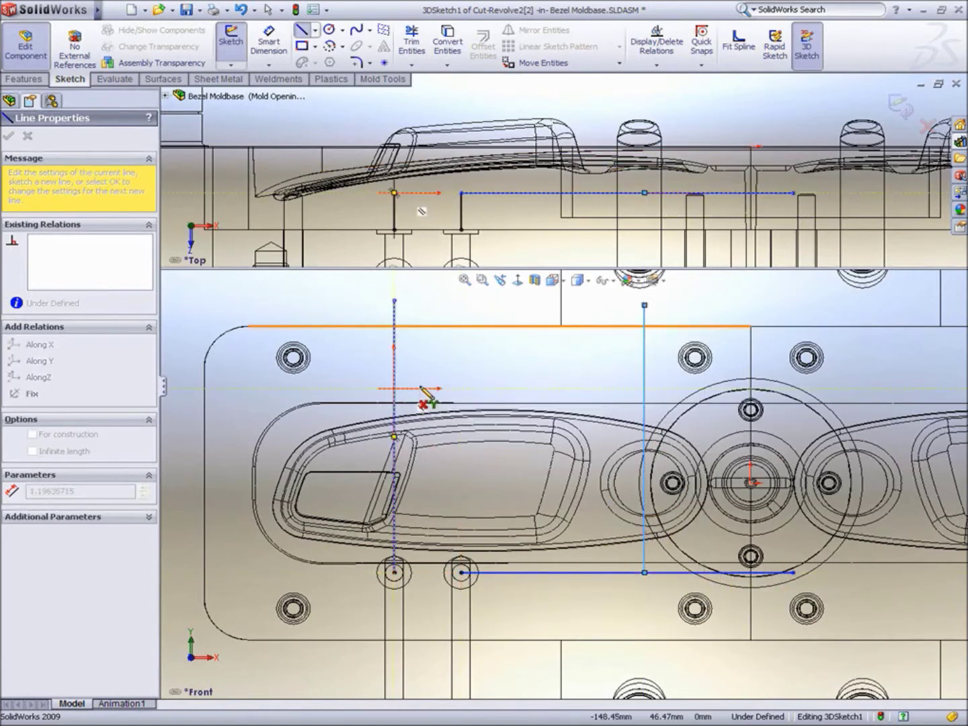
double_click(766, 393)
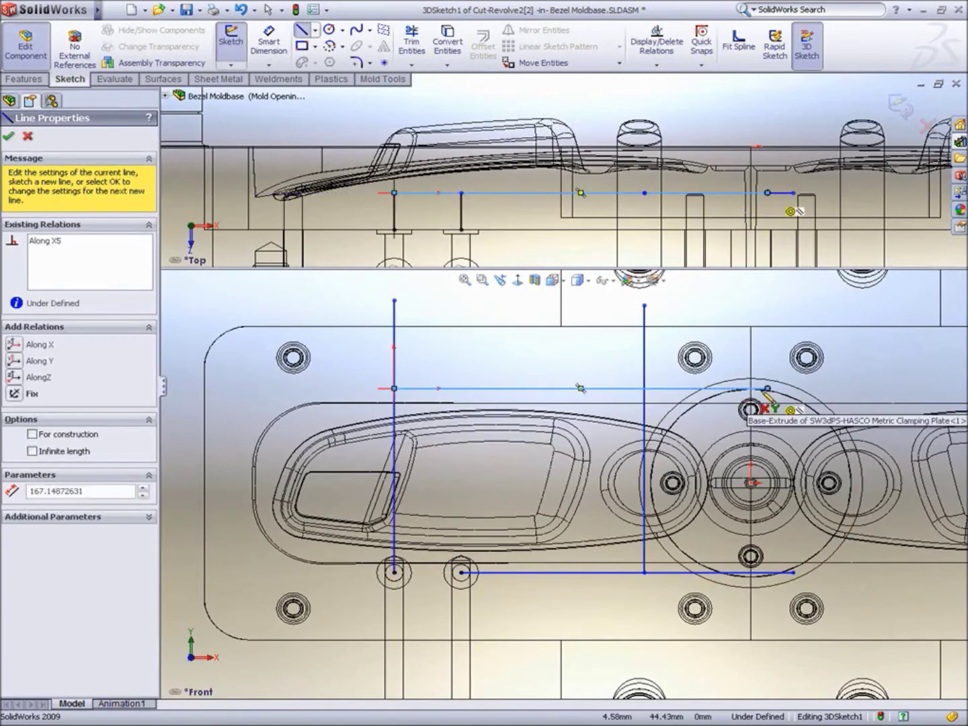
click(899, 103)
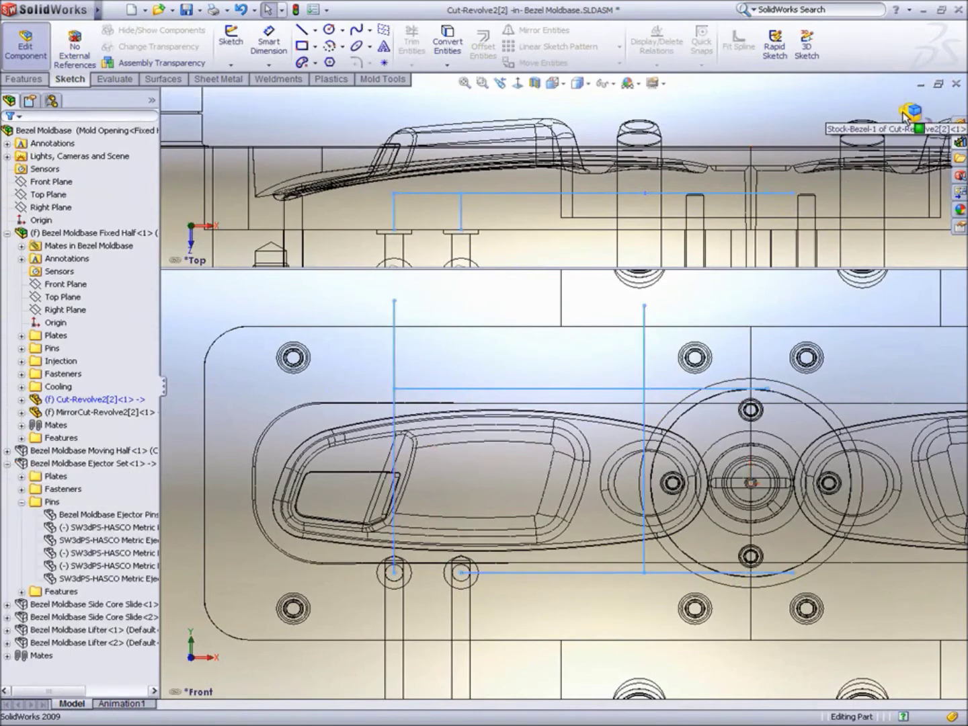
click(908, 113)
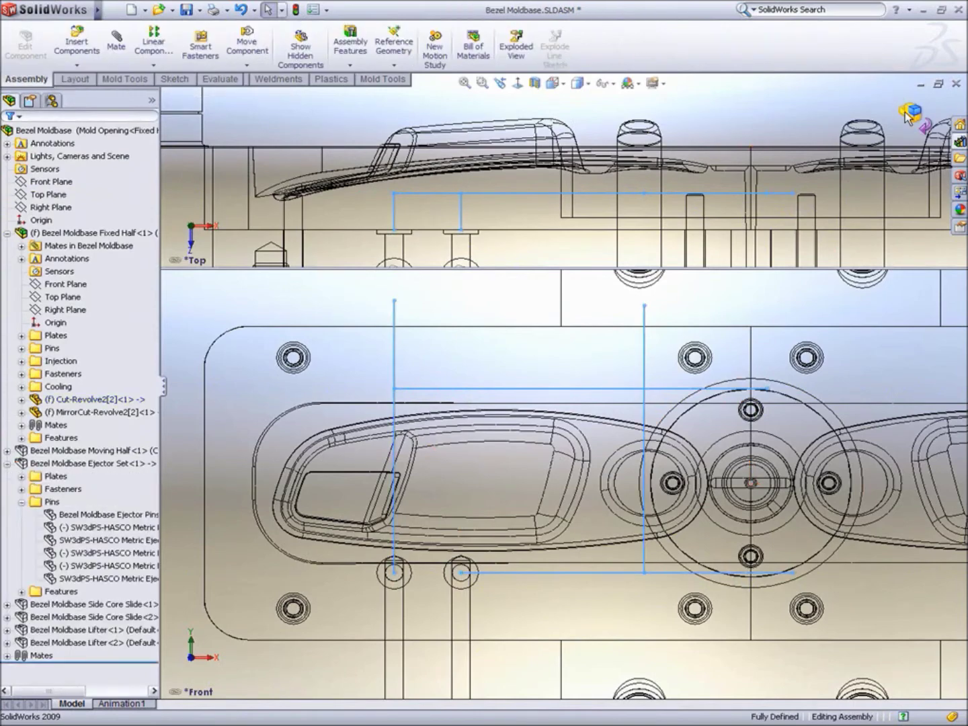
Step: Return to a single isometric view with Shaded With Edges display
click(564, 84)
click(550, 171)
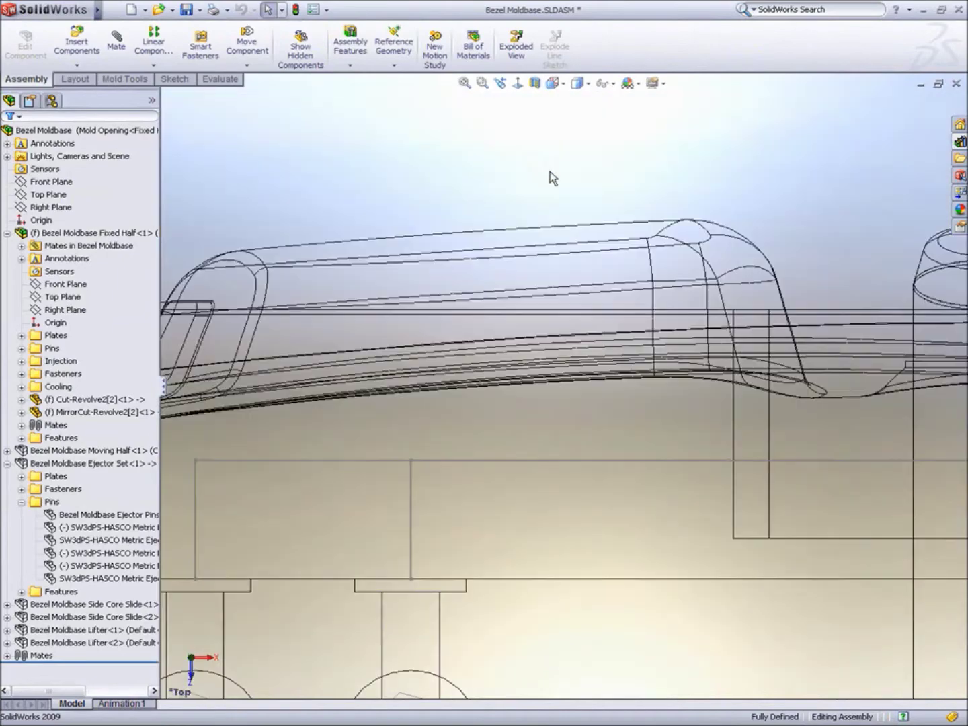
scroll(555, 172, up, 6)
middle_drag(527, 188, 643, 168)
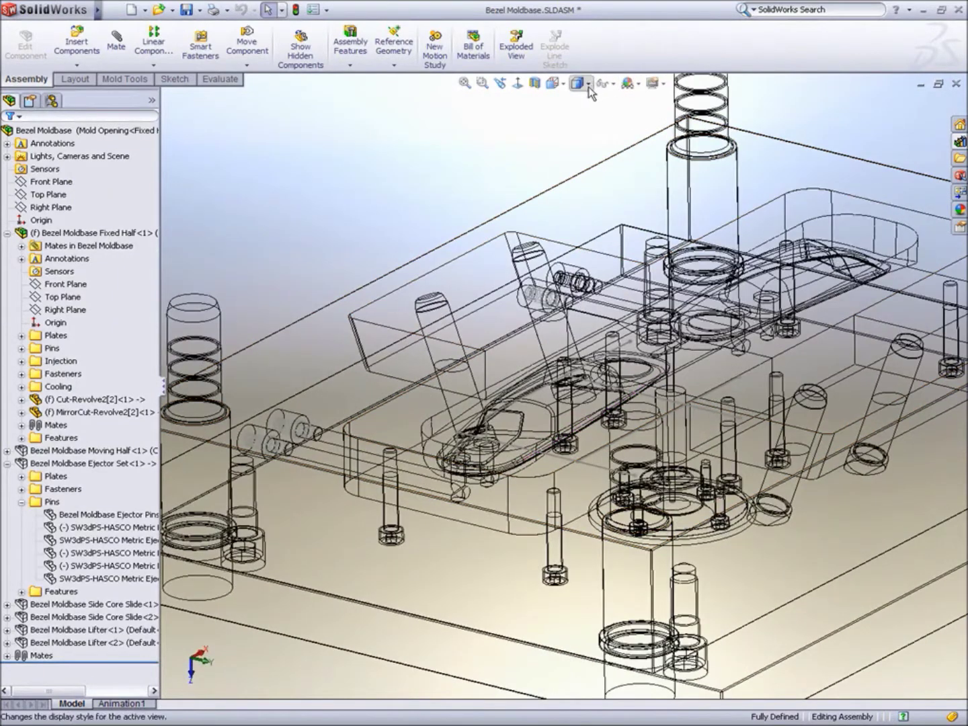
click(589, 85)
click(577, 100)
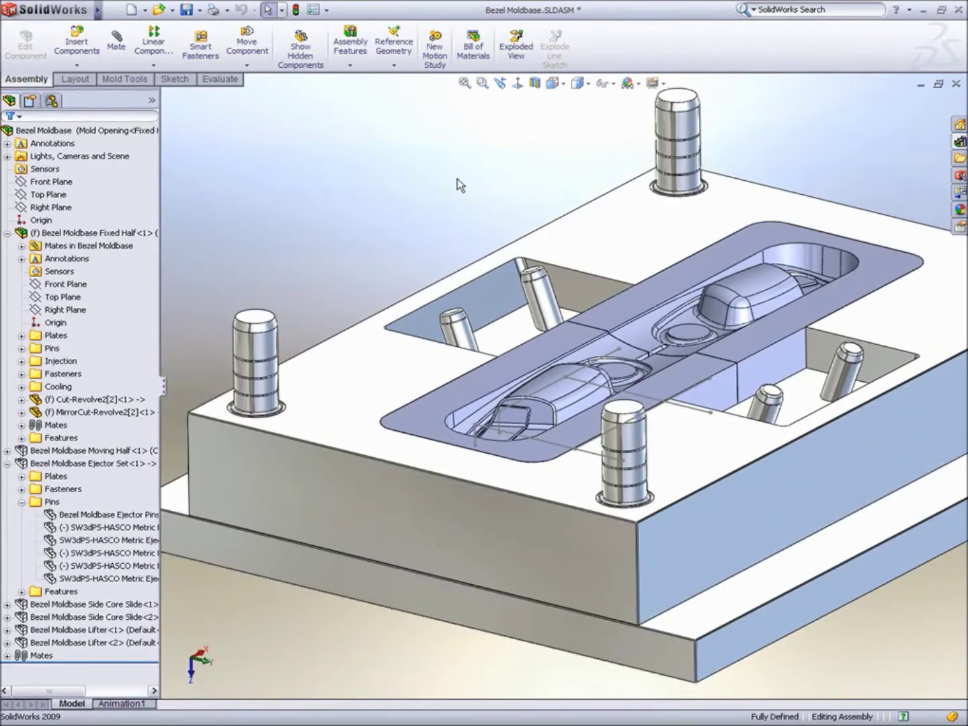
middle_drag(461, 183, 525, 283)
Step: Open the Cut-Revolve2[2] cavity insert in its own window and orbit it
click(571, 367)
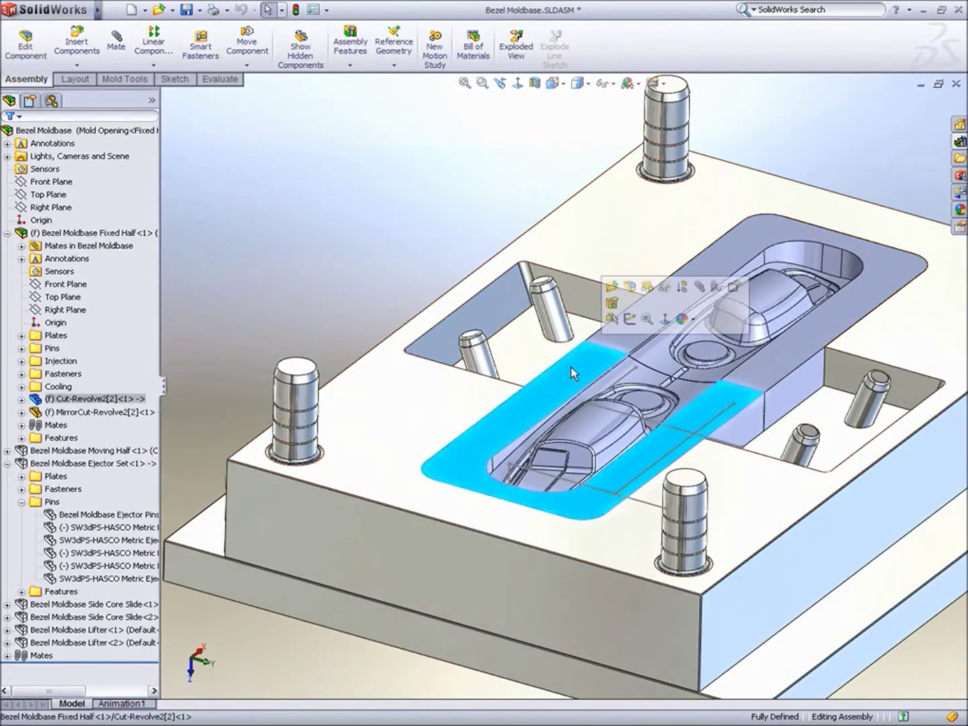
click(612, 288)
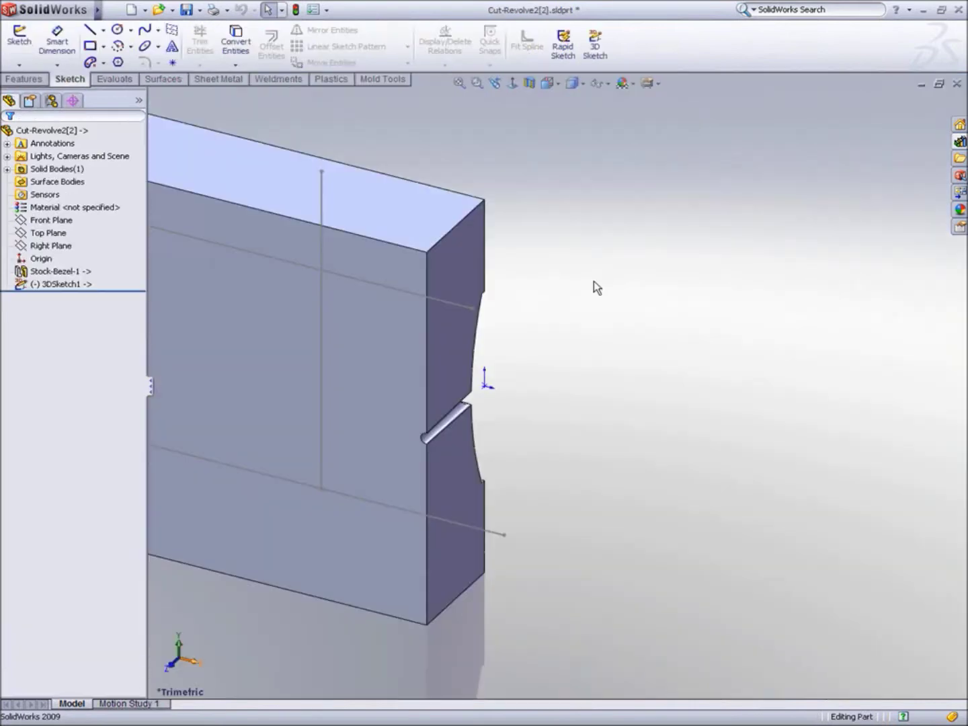
middle_drag(594, 287, 546, 389)
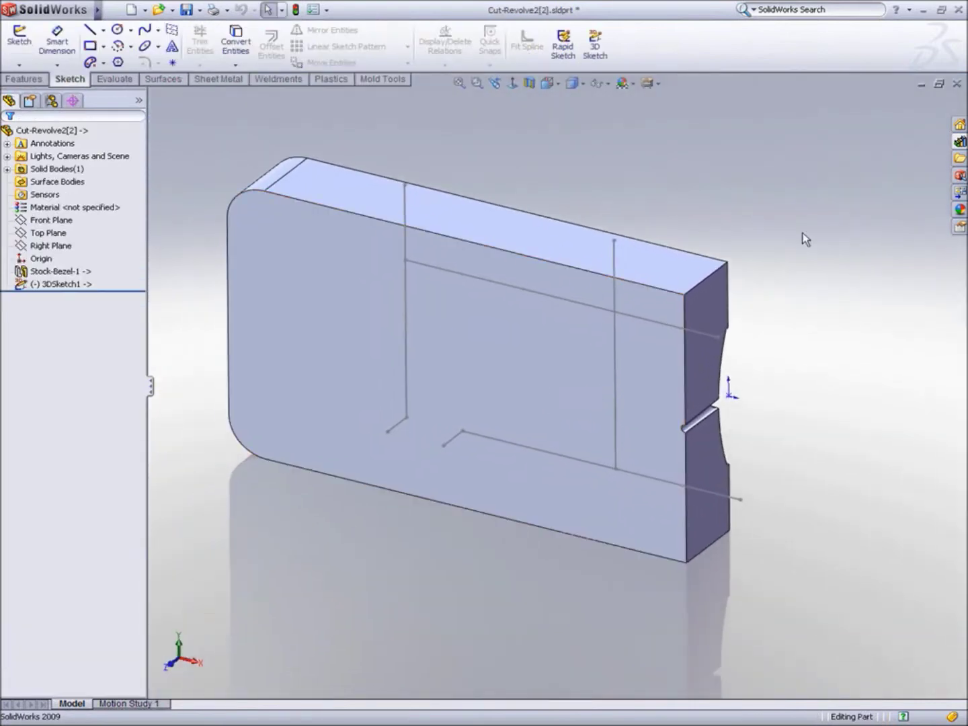
Step: Drill two Hole Only waterlines at the cooling line ends on the insert's front face
click(959, 142)
drag(920, 310, 386, 445)
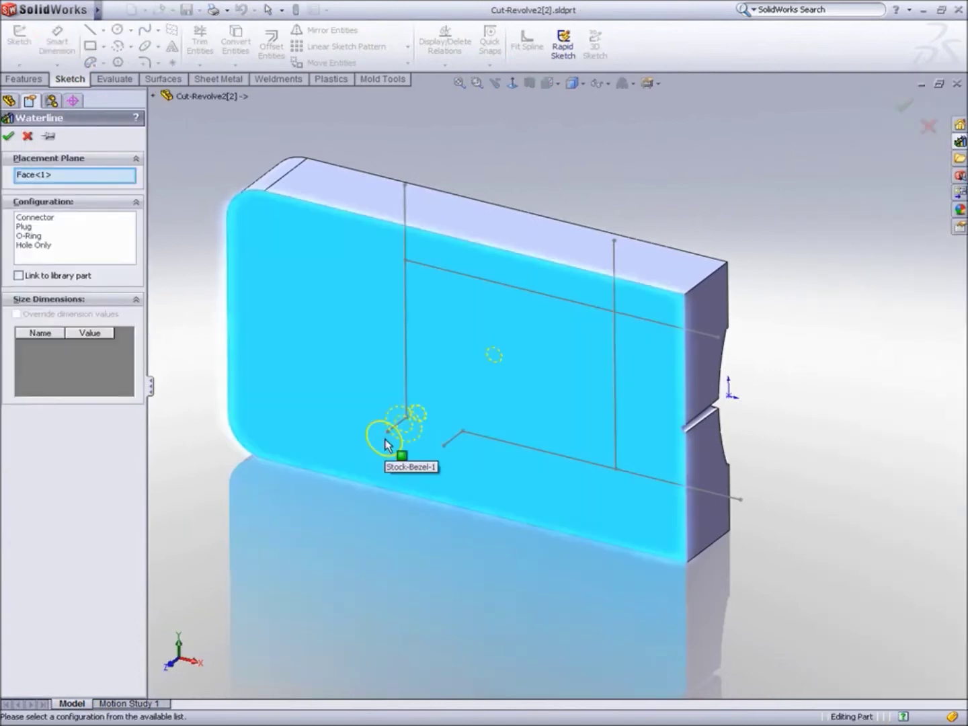
click(33, 244)
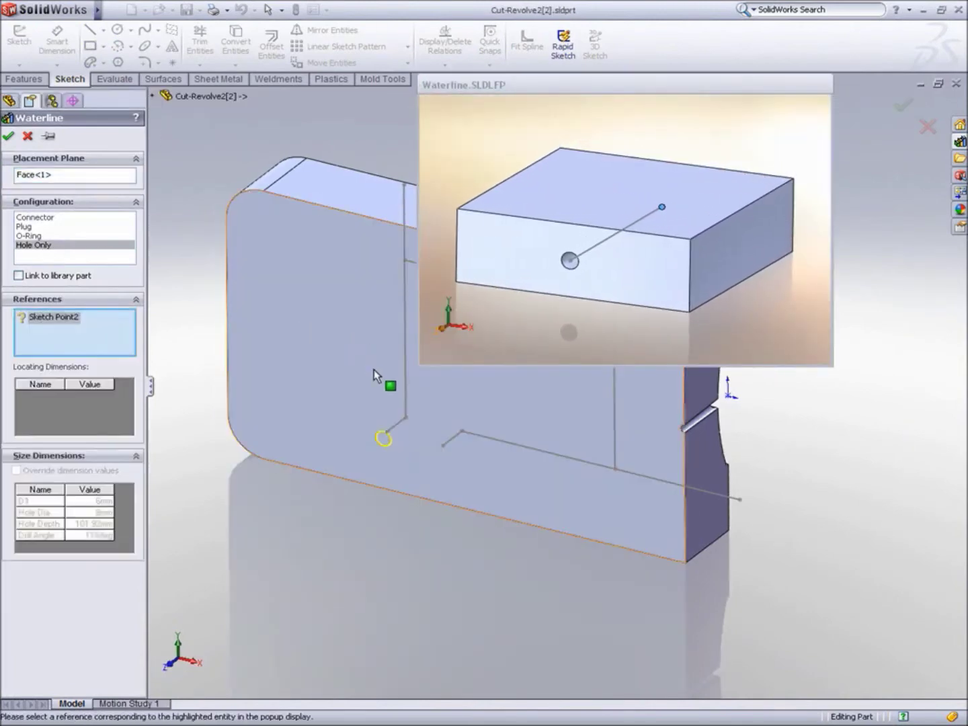
click(405, 418)
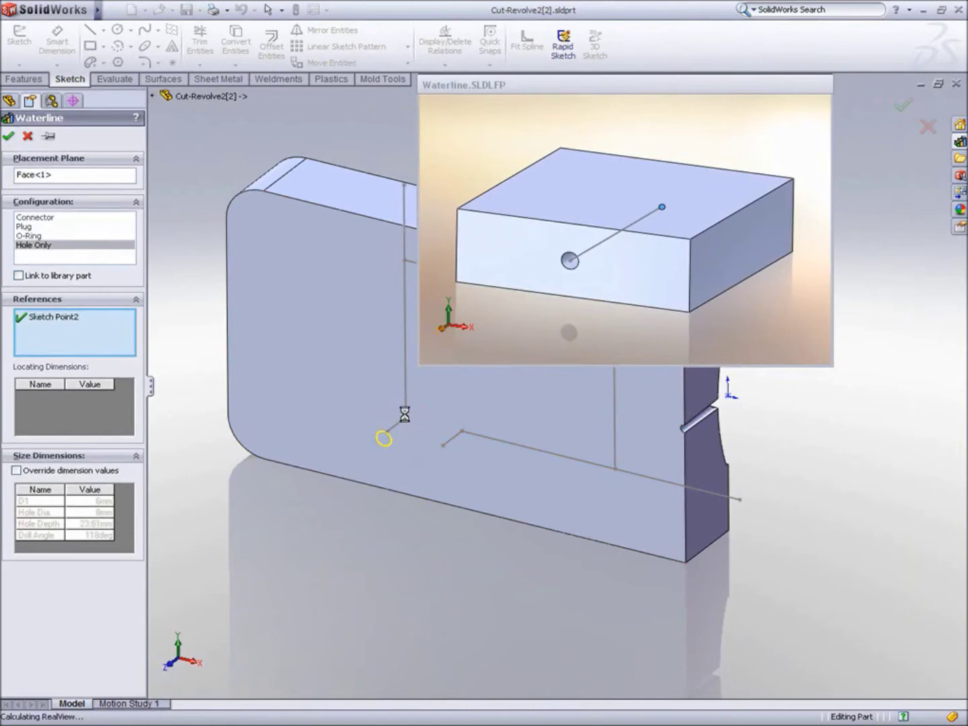
right_click(401, 521)
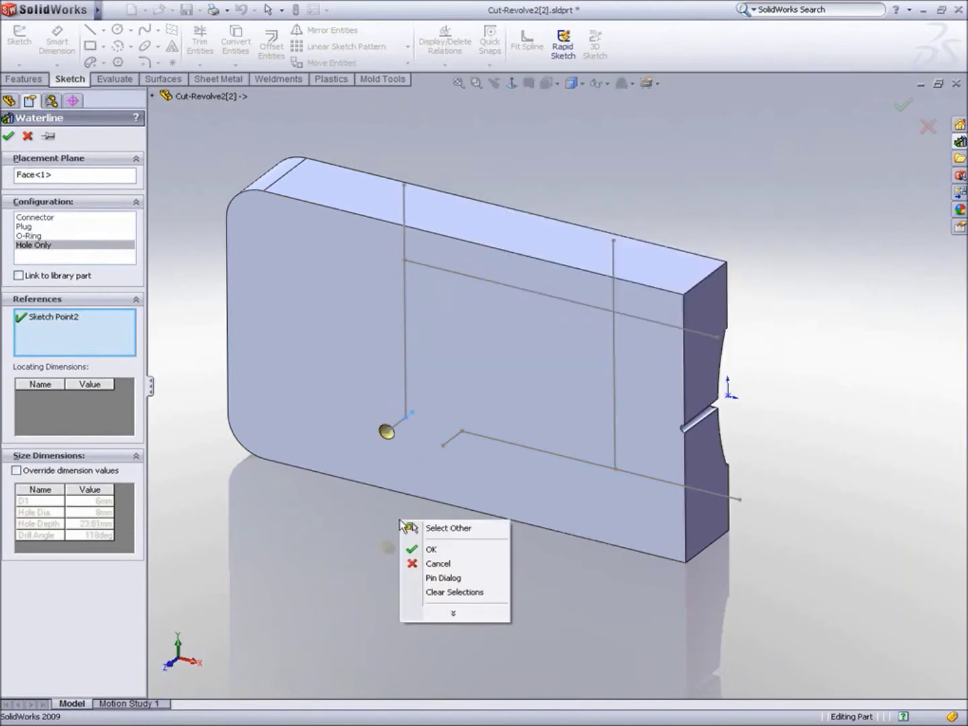
click(452, 579)
right_click(420, 547)
click(443, 570)
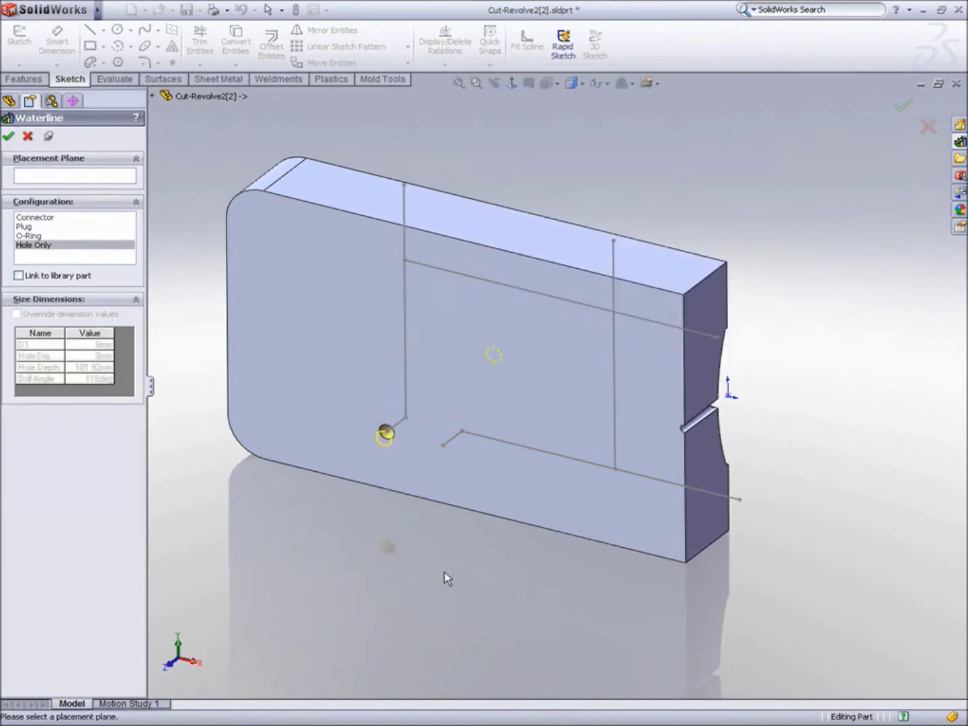
click(447, 464)
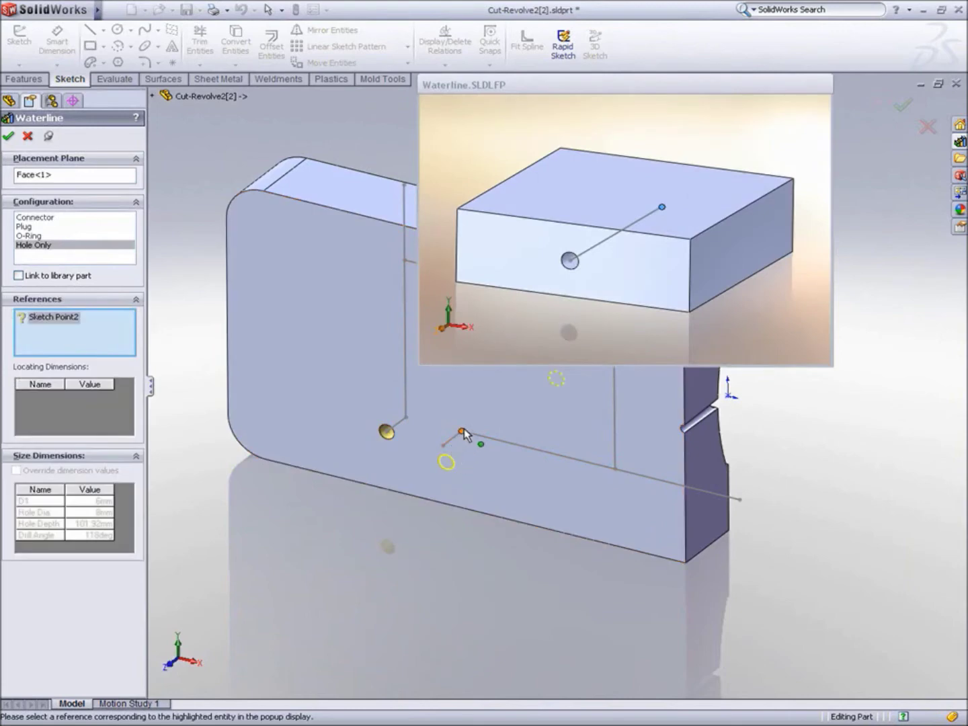
click(463, 432)
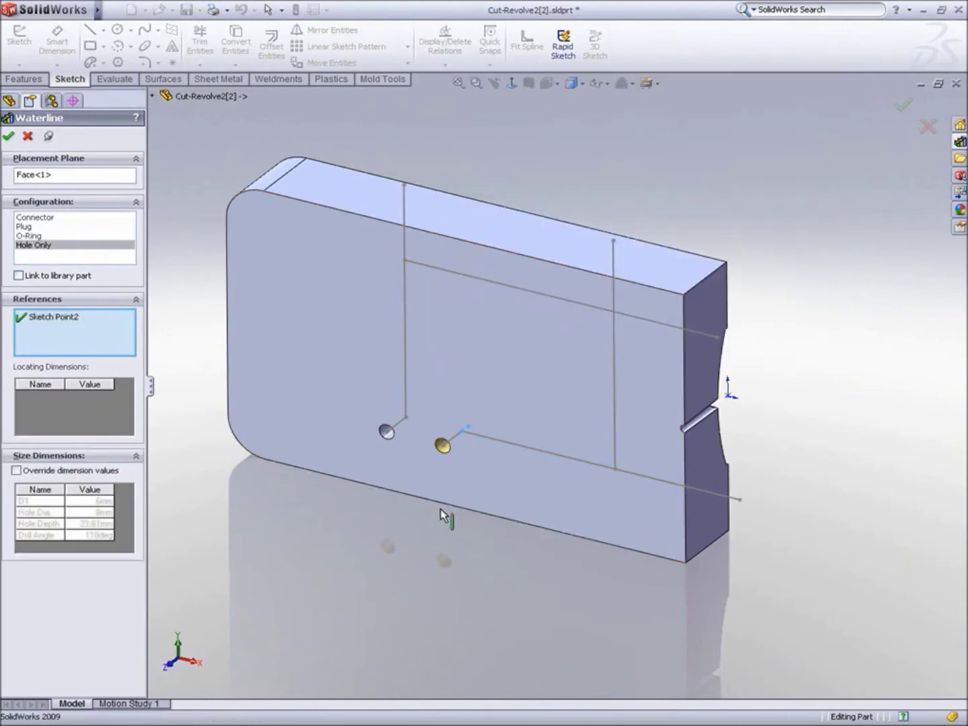
right_click(440, 509)
click(469, 543)
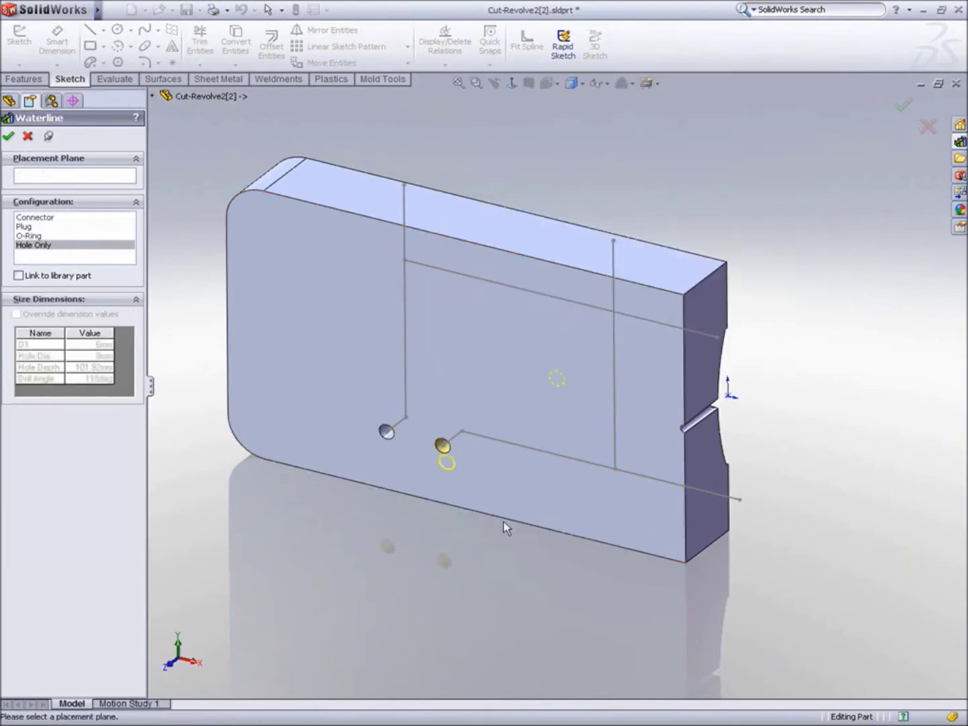
Step: Start a Plug-type waterline on the insert's top face
click(445, 215)
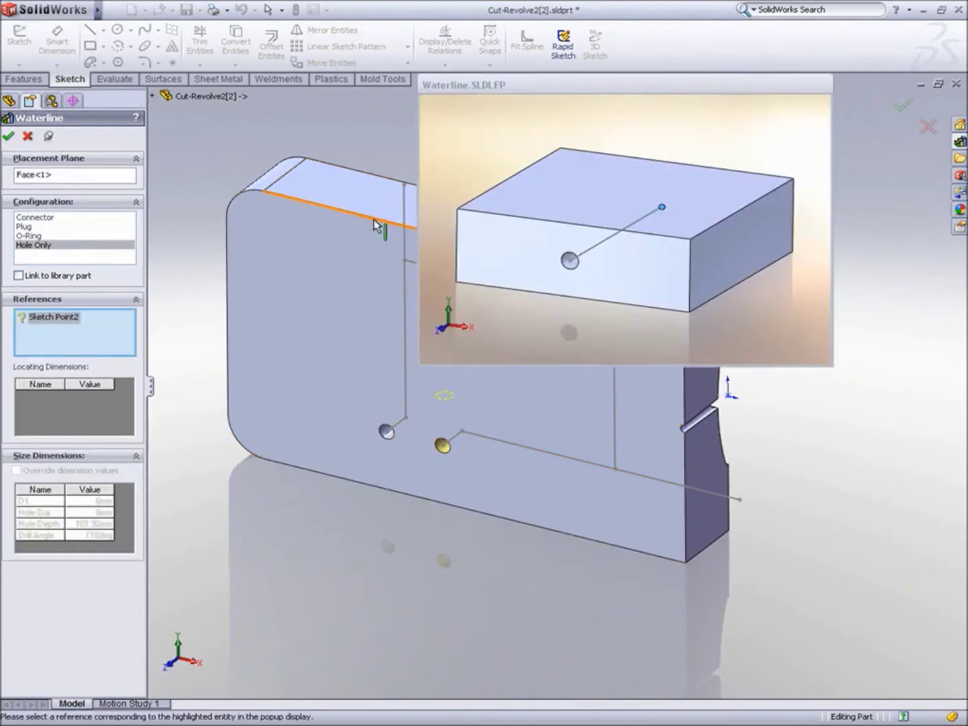
ctrl+middle_drag(374, 220, 259, 288)
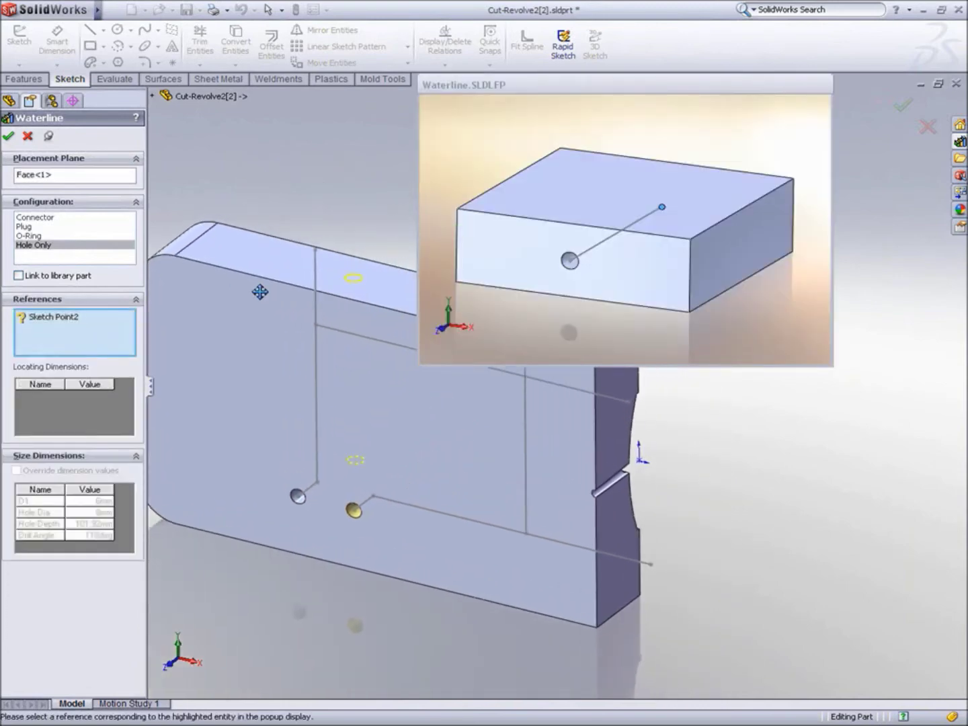
click(30, 228)
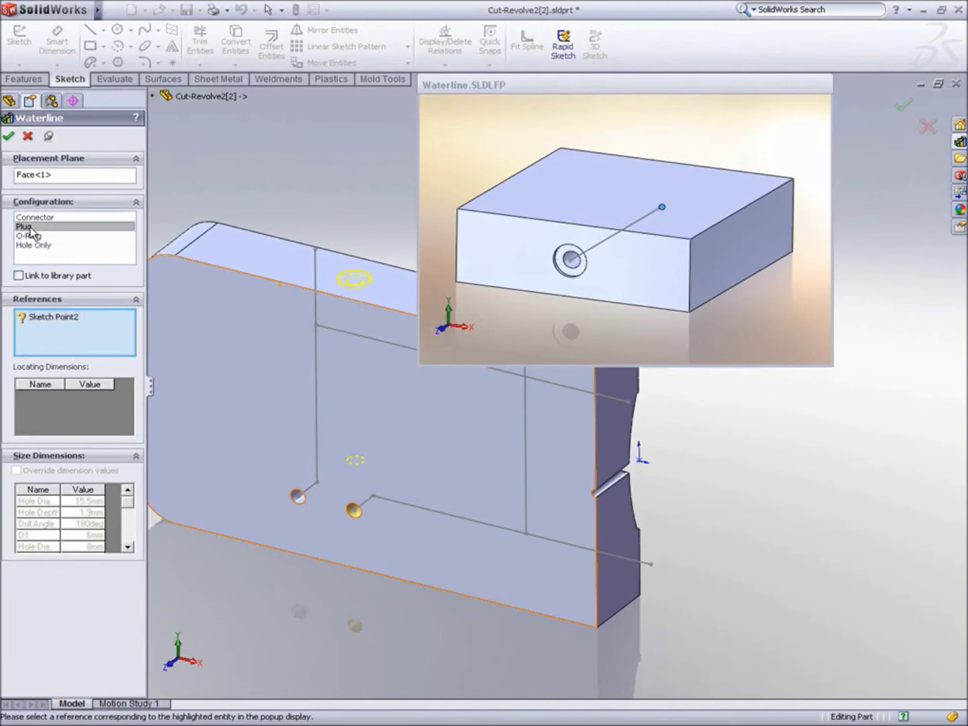
Step: Place plug waterlines at both vertical cooling line ends on the top face
click(318, 482)
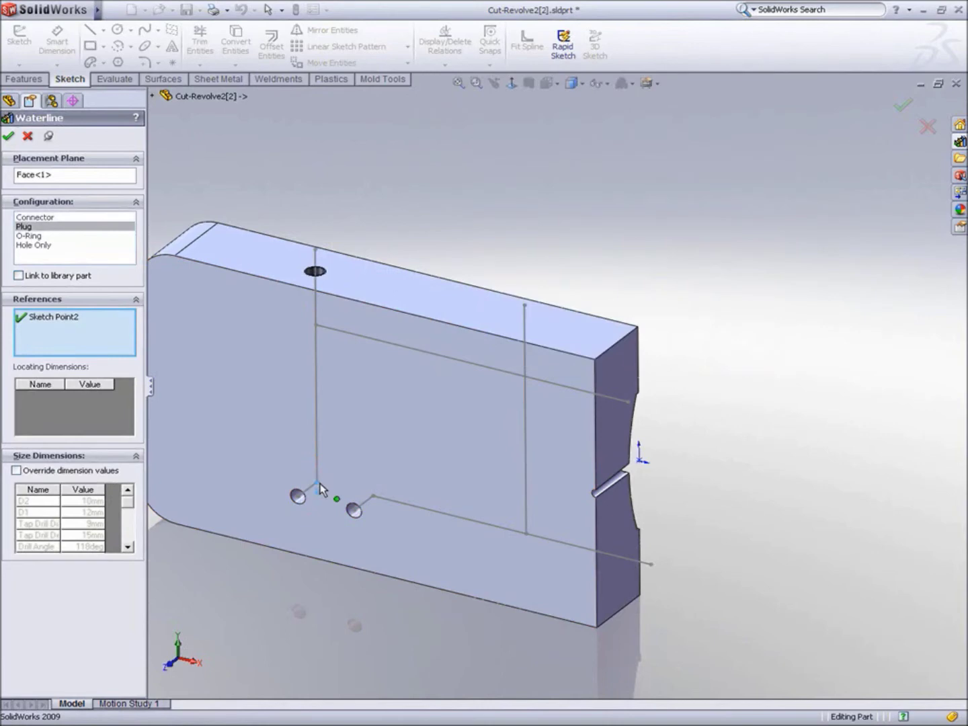
right_click(303, 583)
click(311, 602)
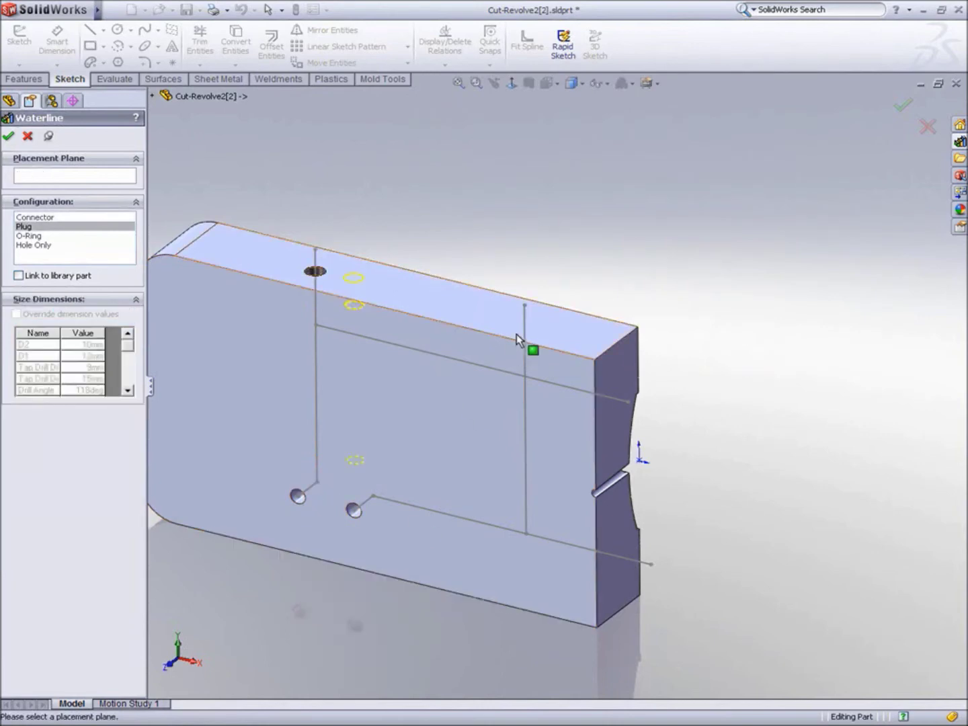
click(542, 326)
click(526, 534)
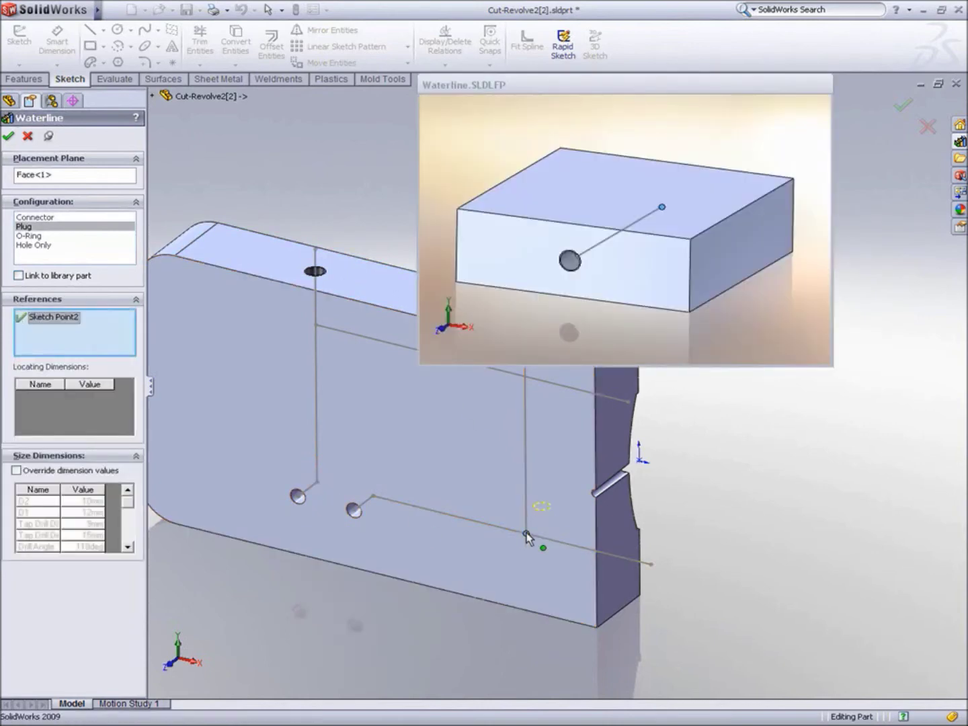
right_click(677, 508)
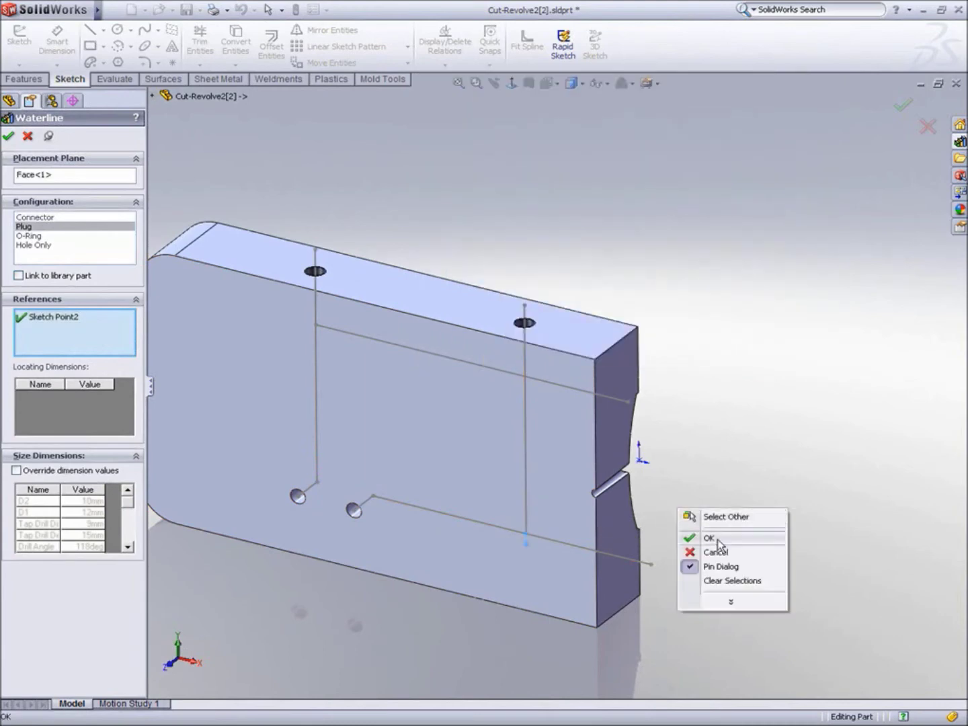
click(707, 535)
Step: Place plug waterlines at the upper and lower cooling line ends on the right side face
click(628, 448)
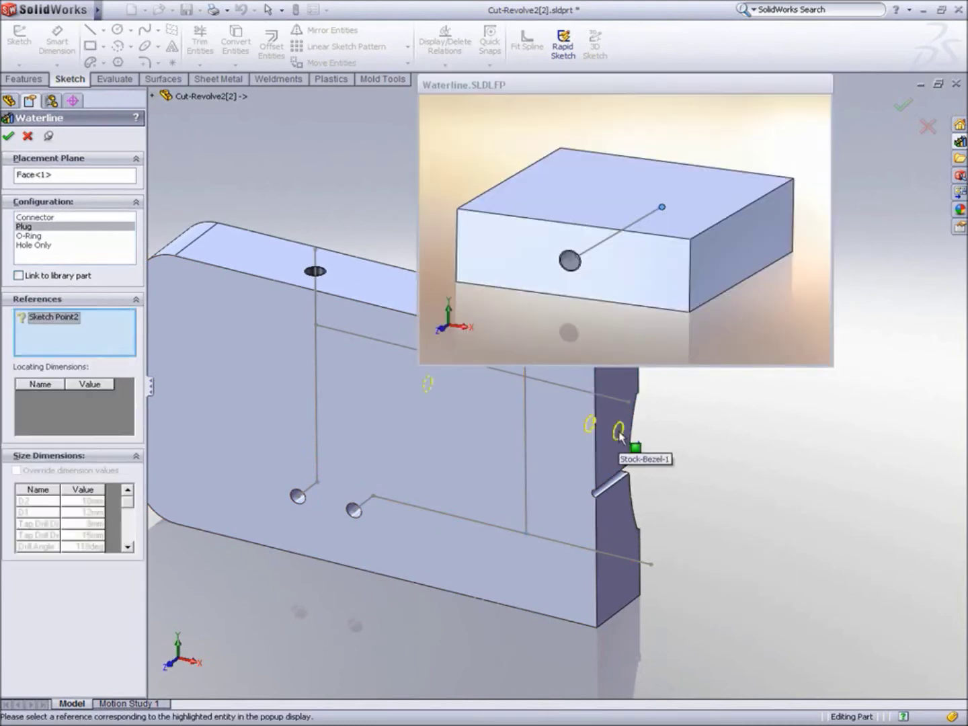
click(314, 327)
right_click(329, 283)
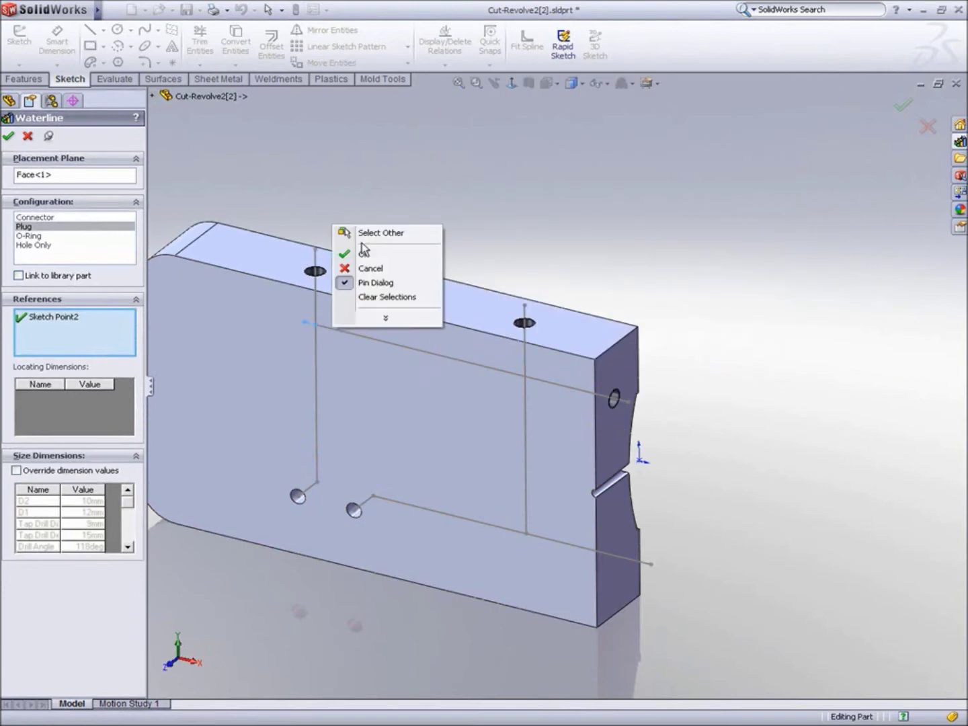
click(366, 313)
click(633, 551)
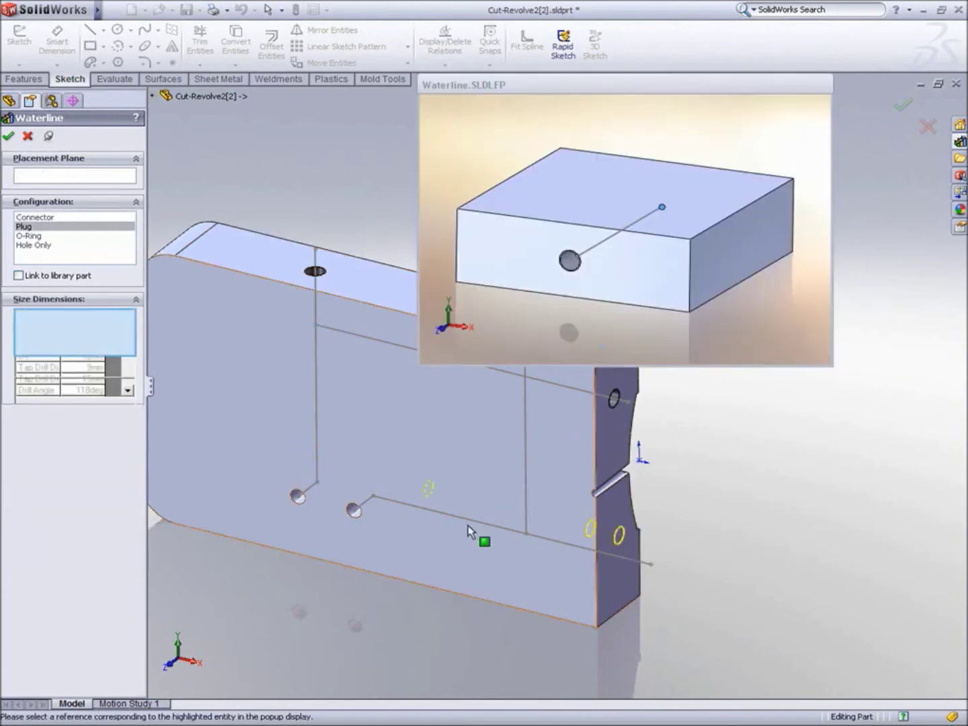
click(374, 498)
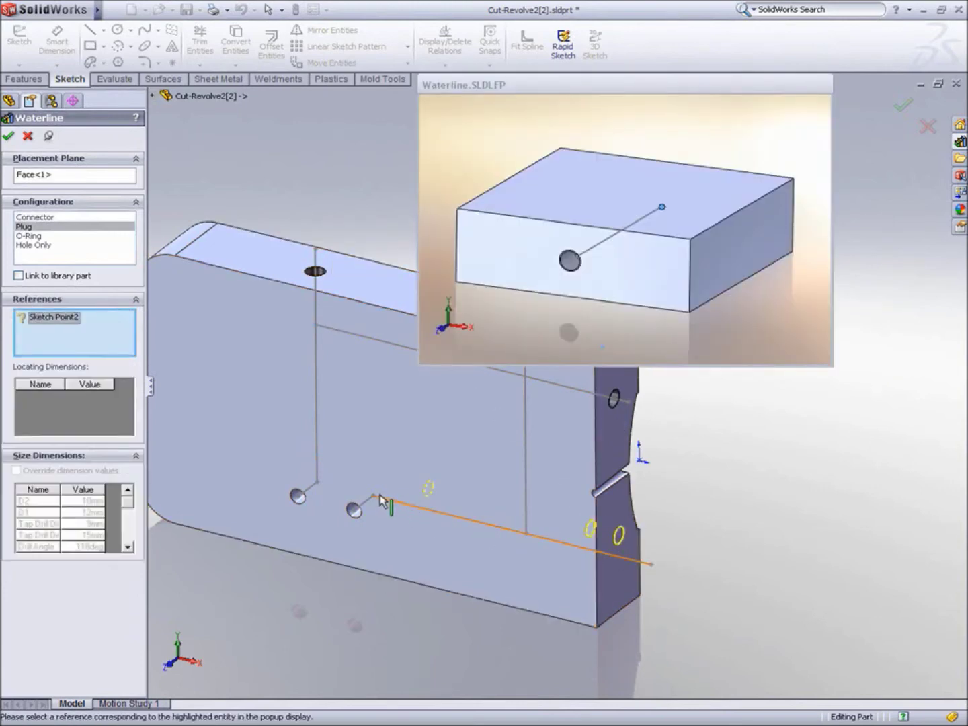
right_click(700, 473)
click(718, 502)
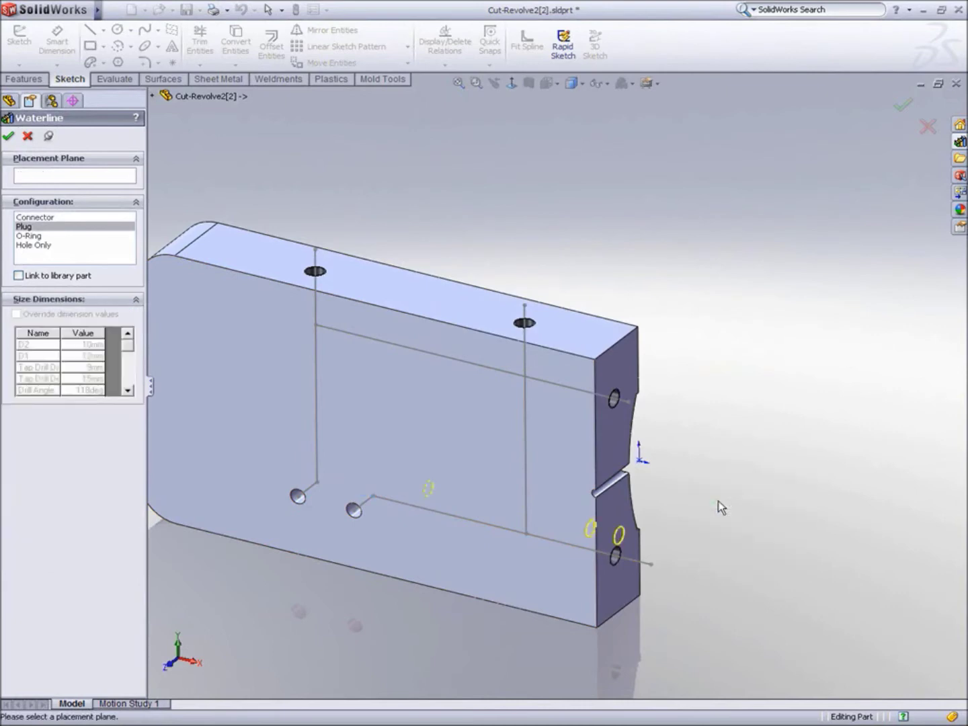
Step: Finish the waterlines and hide the cooling-line 3DSketch1
key(Escape)
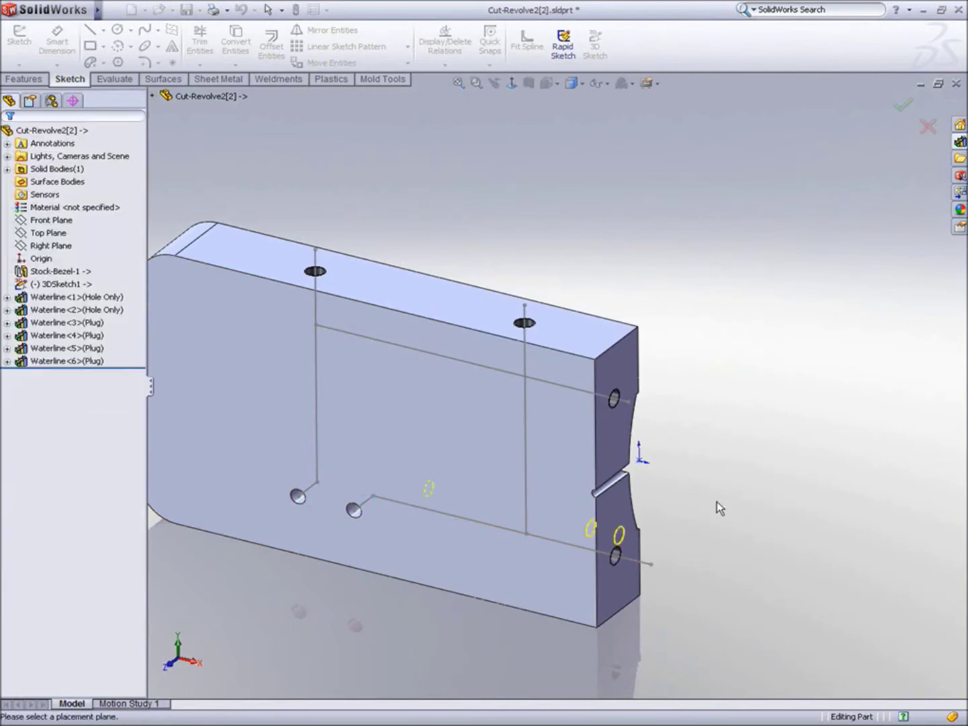
scroll(632, 606, down, 5)
scroll(608, 505, down, 5)
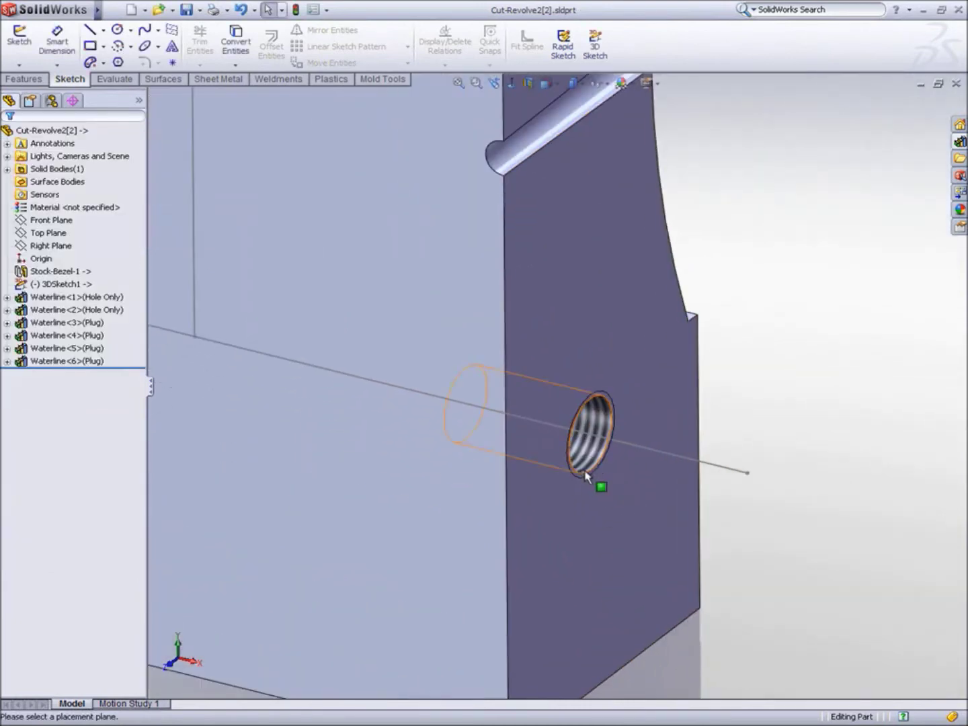
click(742, 475)
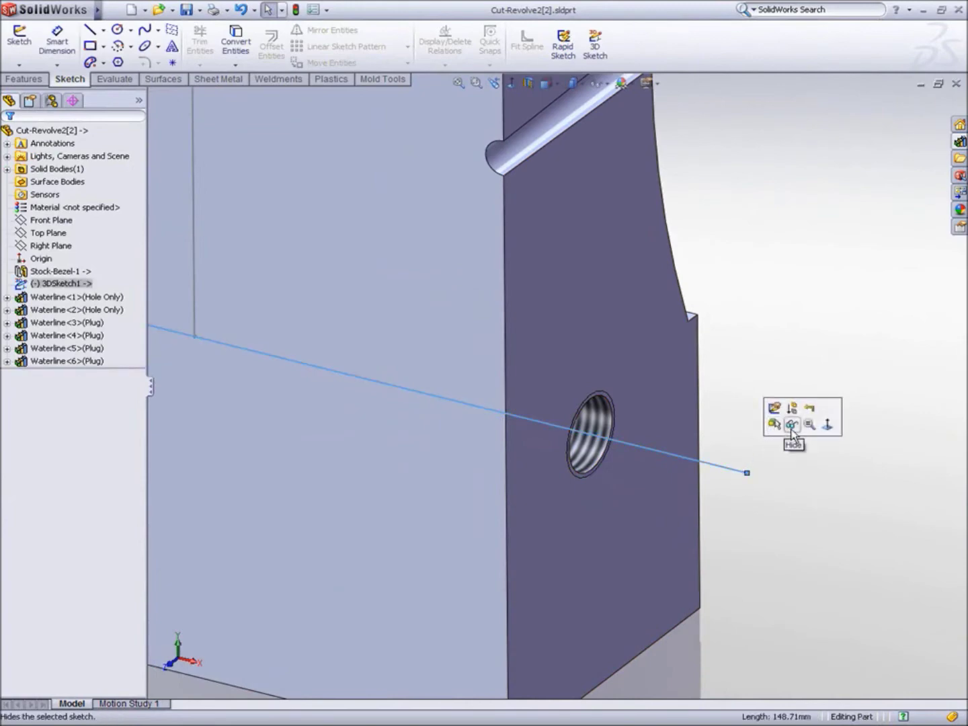
click(795, 432)
Step: View the cavity from above, then close the Cut-Revolve2[2] insert part window
key(z)
scroll(749, 447, up, 5)
middle_drag(749, 447, 675, 373)
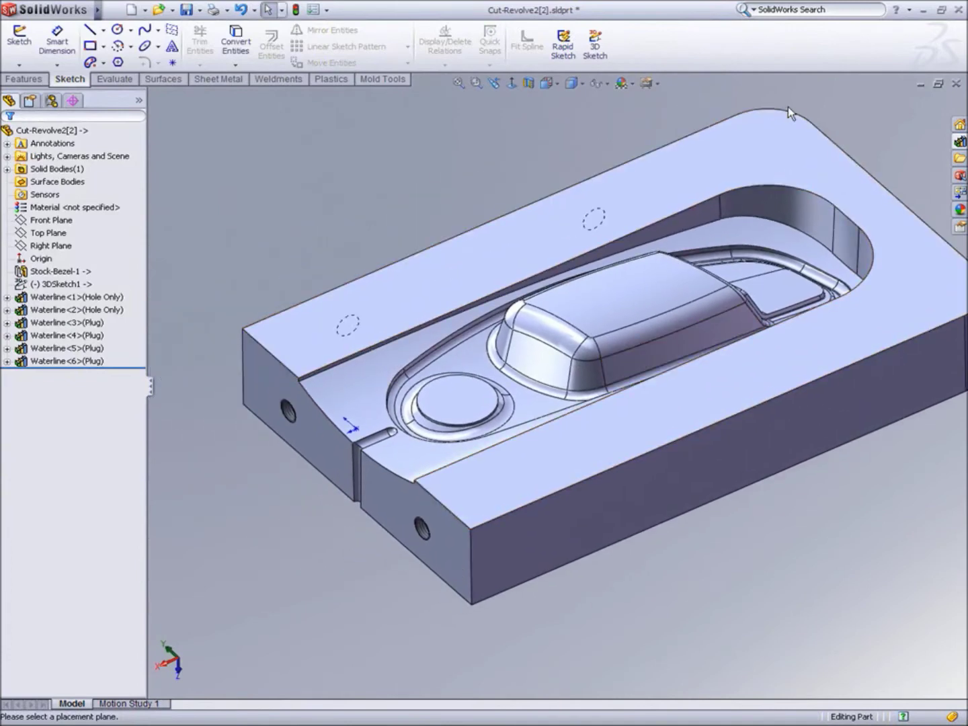
click(957, 83)
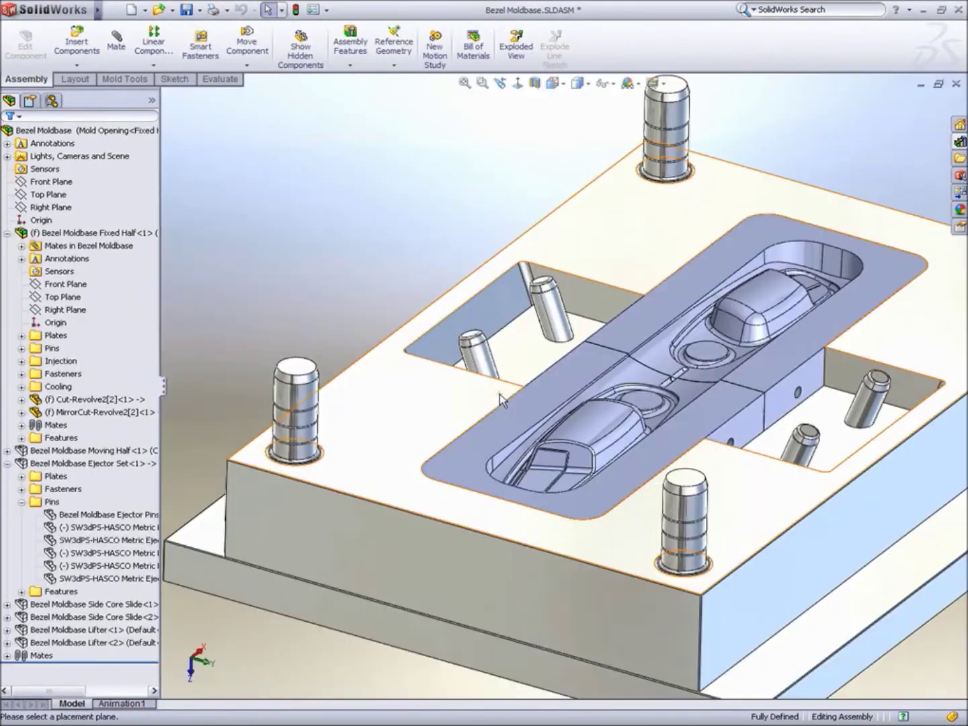
Step: Switch the moldbase to the Plates Transparent display state and bring up the open-documents switcher
scroll(514, 393, up, 5)
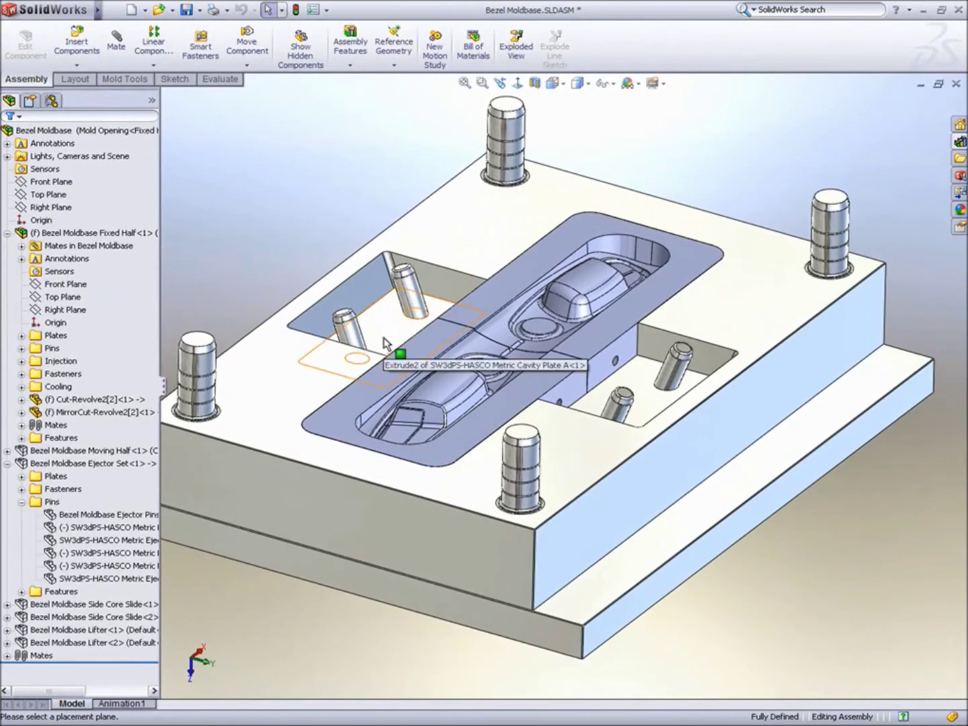
scroll(387, 340, up, 5)
middle_drag(549, 231, 235, 414)
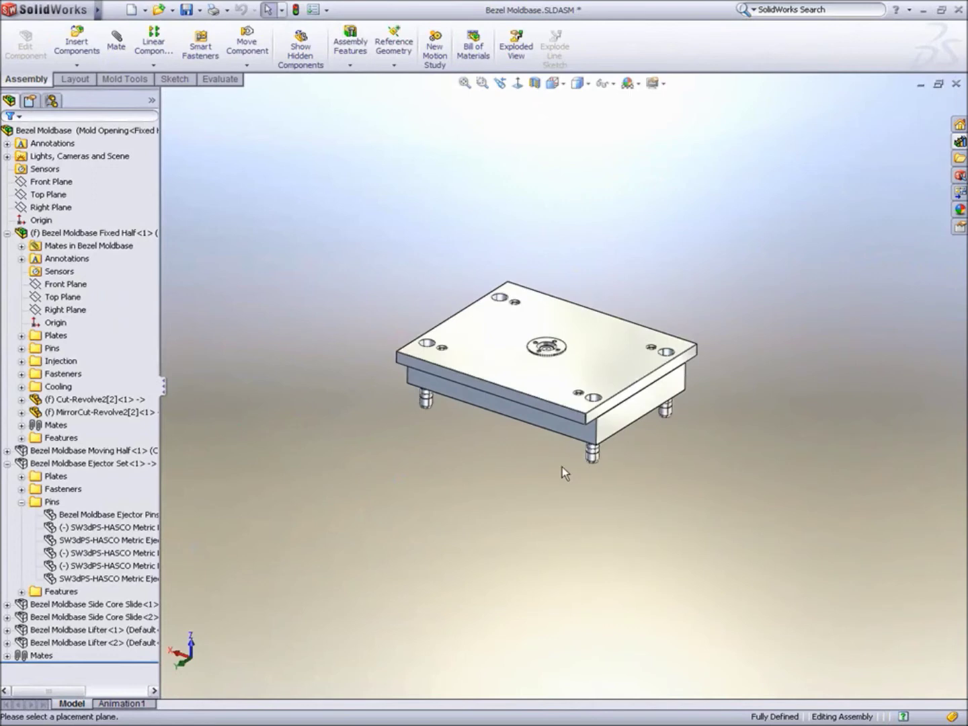
scroll(592, 437, down, 3)
right_click(152, 103)
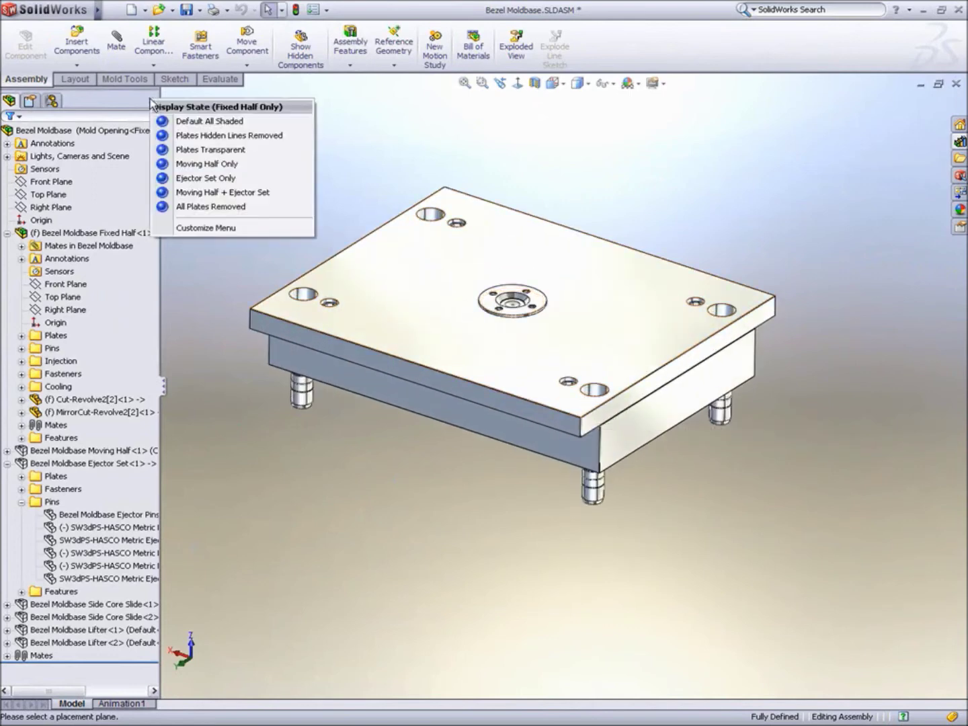
click(210, 150)
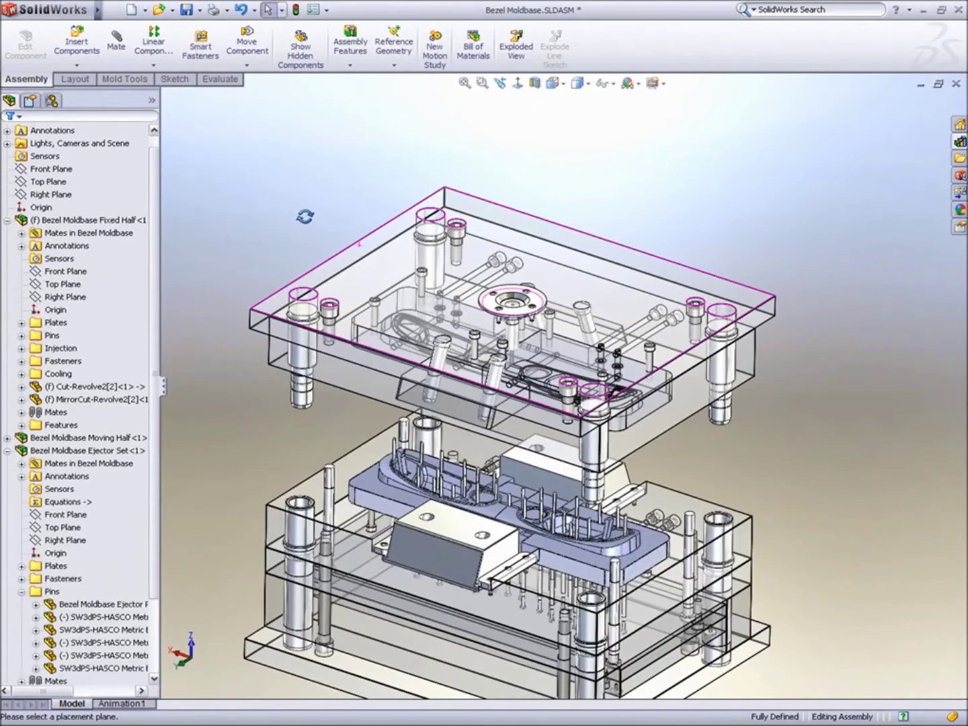
middle_drag(304, 215, 327, 238)
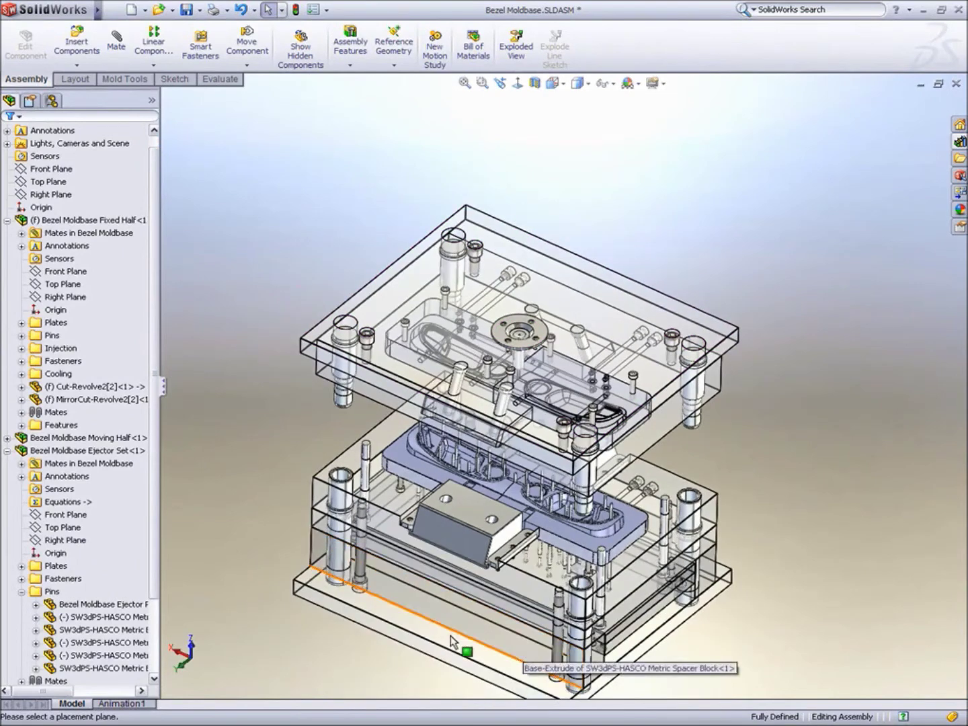
key(ctrl+Tab)
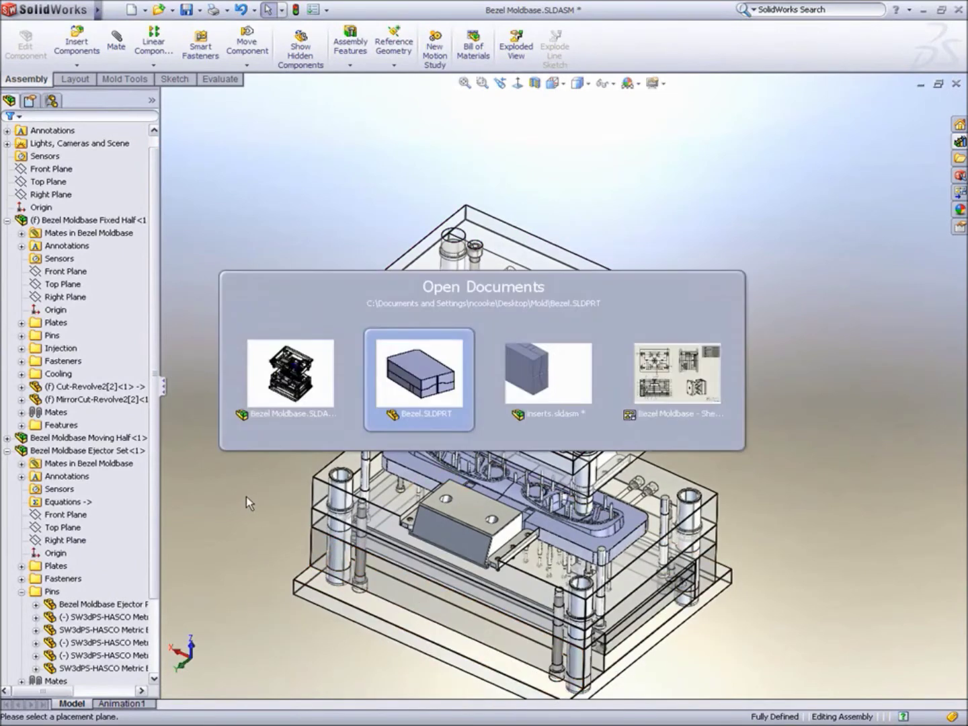
Step: Switch to the Bezel Moldbase drawing and inspect section view B
key(ctrl+Tab)
key(ctrl+Tab)
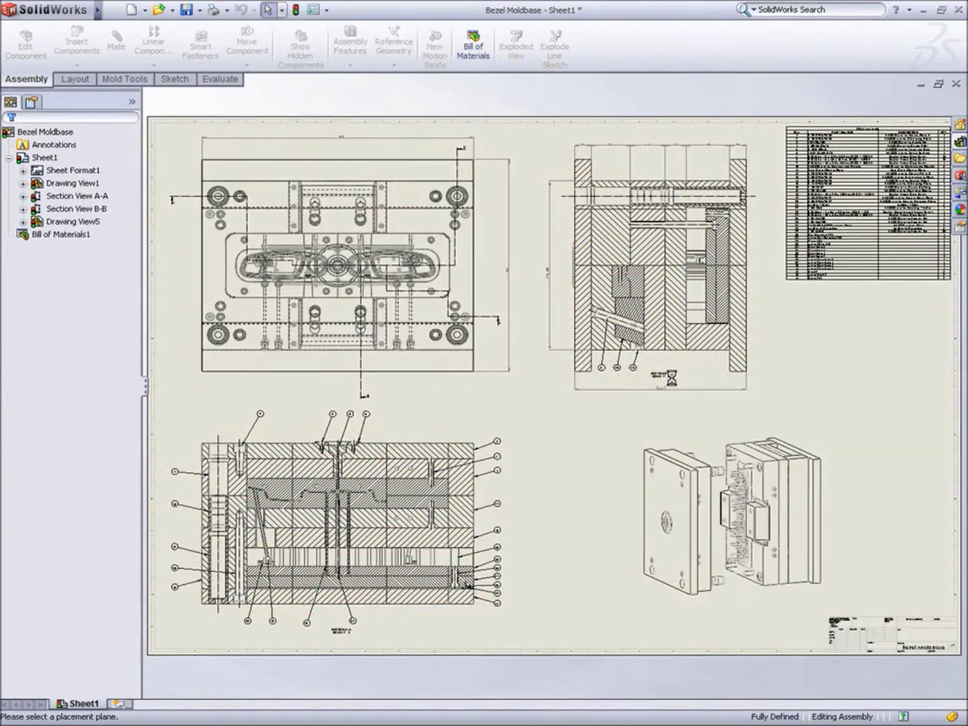
scroll(377, 316, down, 6)
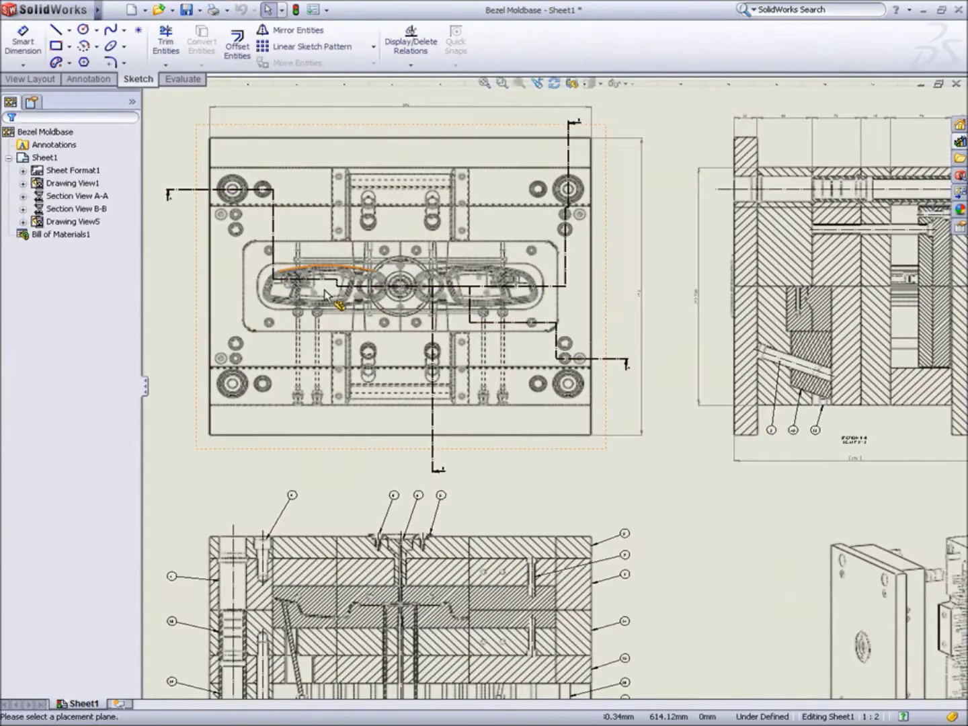
scroll(424, 341, down, 1)
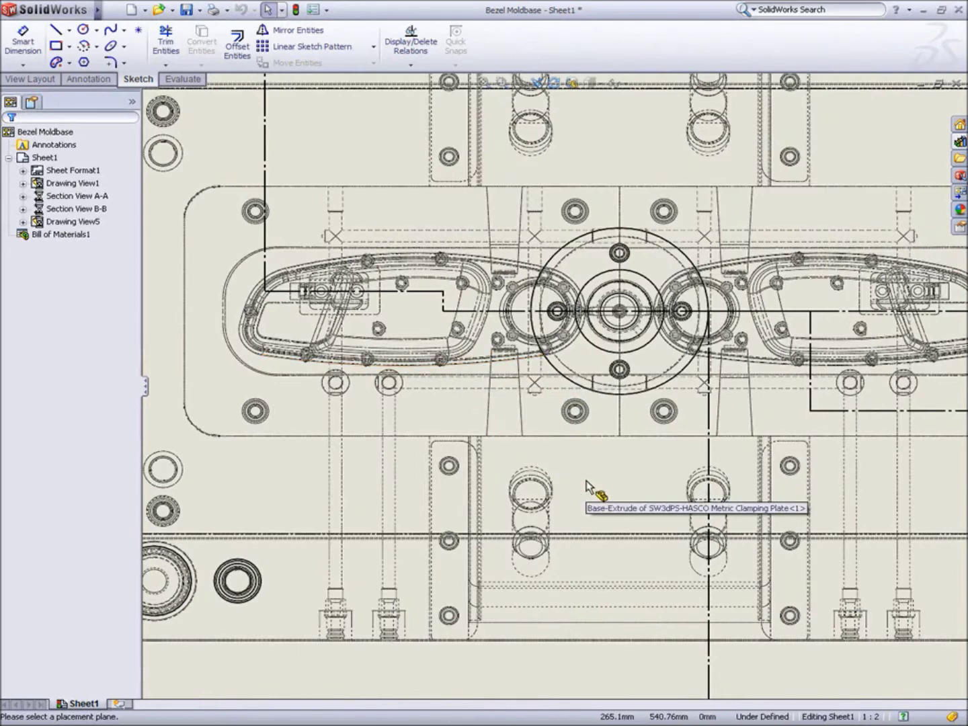
scroll(591, 512, up, 2)
middle_drag(612, 547, 517, 359)
scroll(502, 402, down, 2)
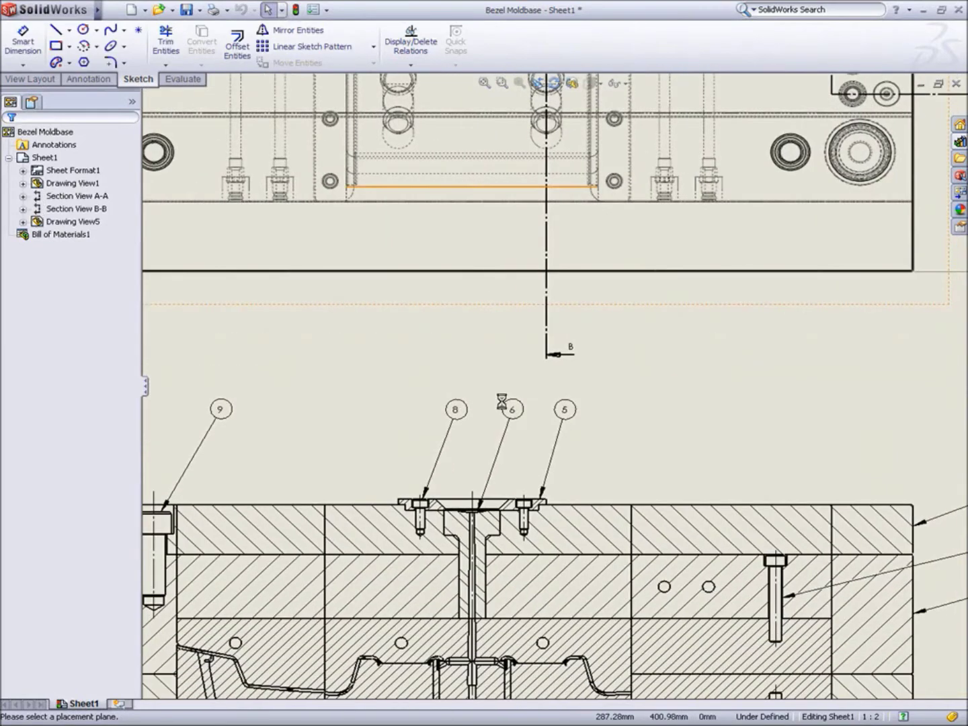
mouse_move(501, 402)
middle_down()
mouse_move(633, 83)
mouse_move(622, 41)
middle_up()
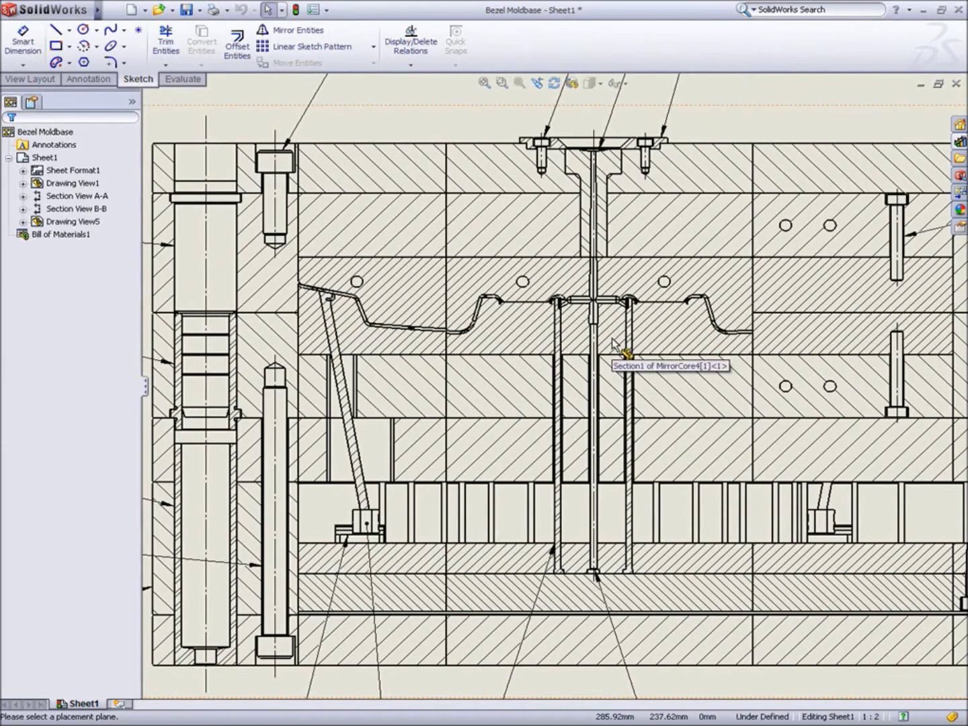
Step: Review Section B-B and the 44-item bill of materials, then fit Sheet1 in view
scroll(614, 343, up, 5)
middle_drag(752, 283, 421, 351)
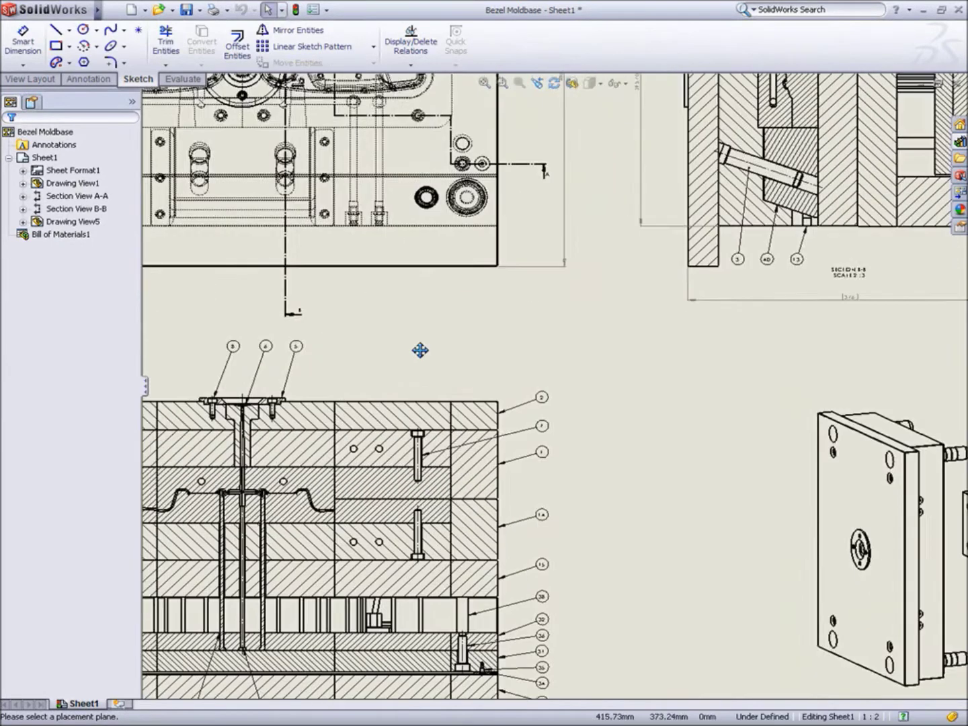
scroll(767, 255, down, 2)
middle_drag(767, 255, 474, 407)
scroll(494, 357, down, 1)
scroll(502, 323, down, 3)
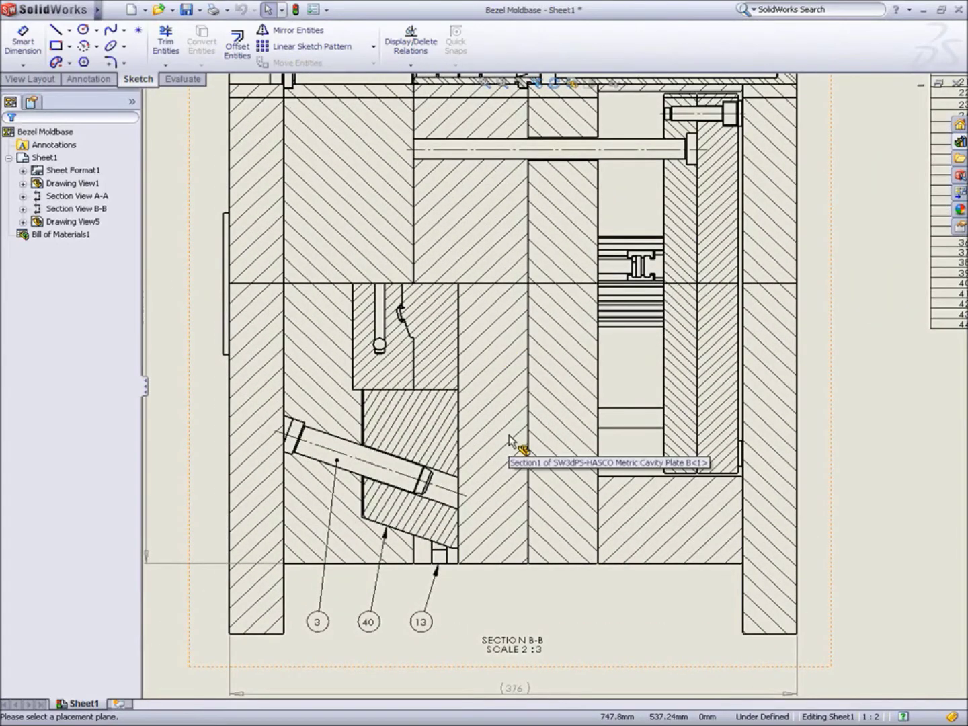
scroll(509, 440, up, 4)
middle_drag(777, 294, 520, 400)
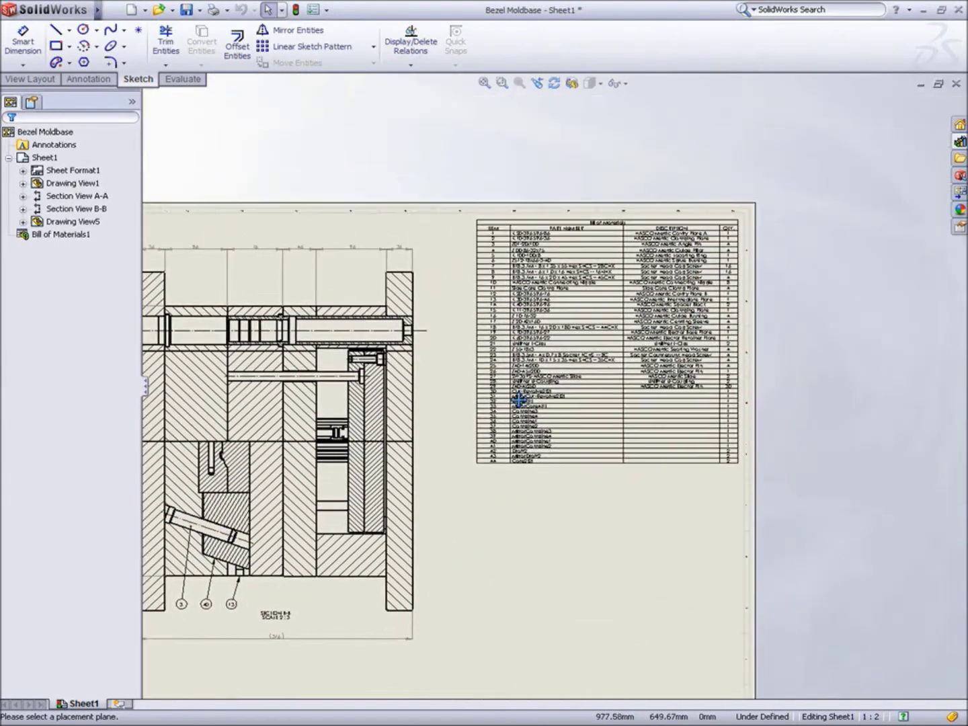
scroll(568, 379, down, 3)
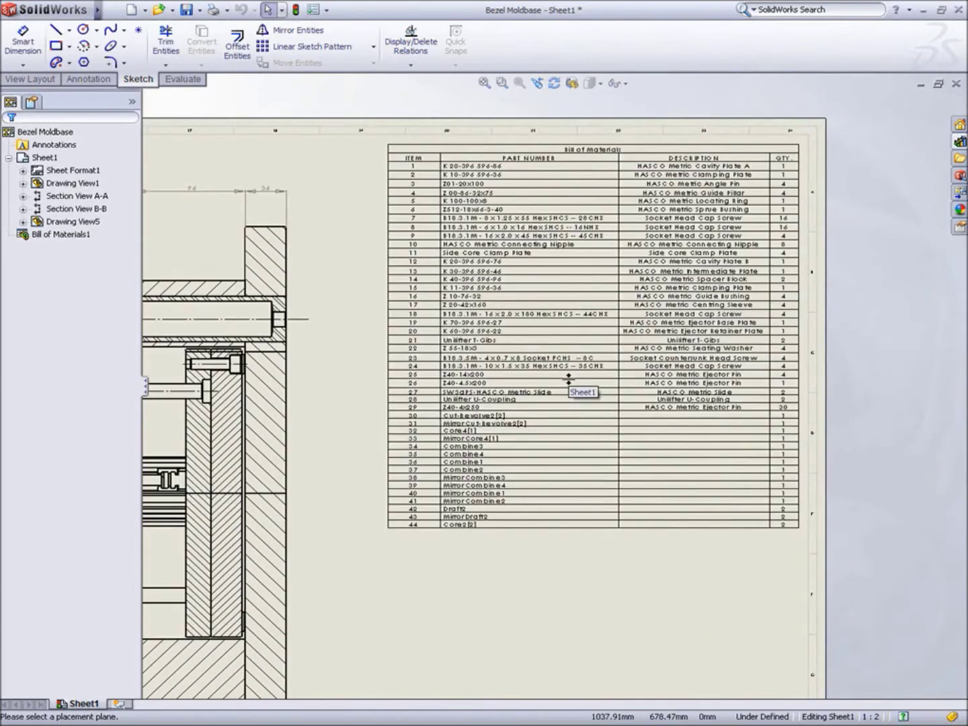
key(f)
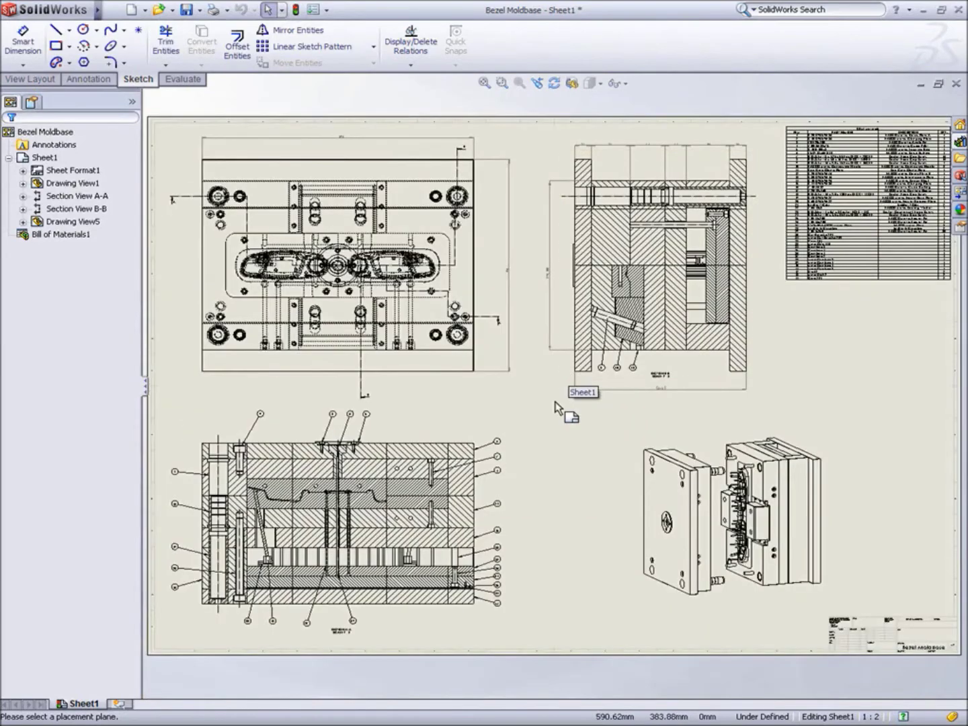
click(541, 425)
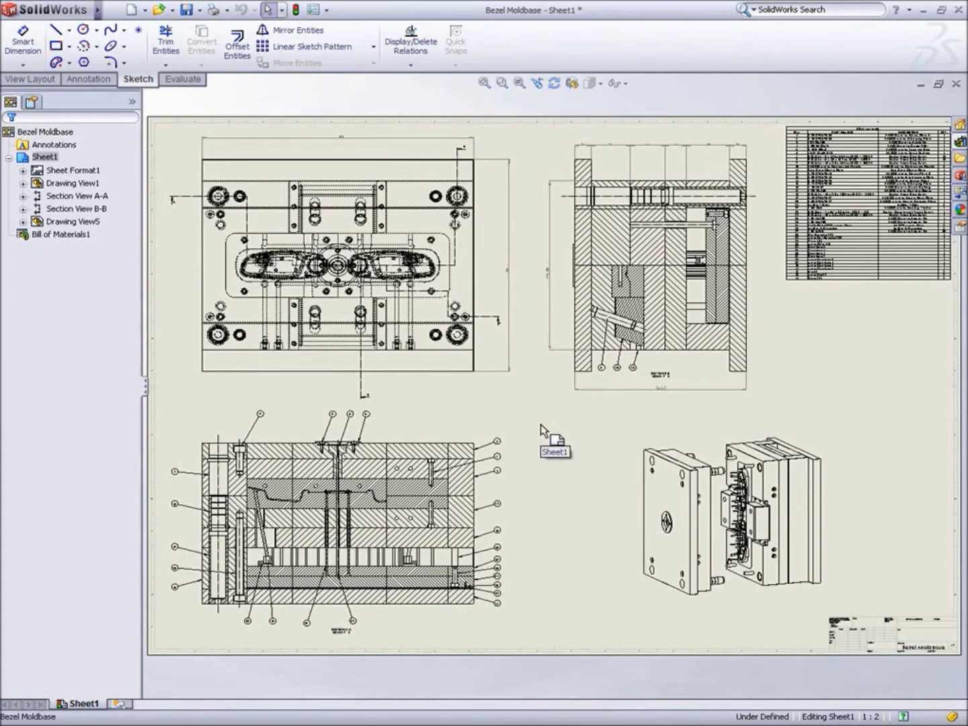
Step: In Compare Geometry, load Door Handle Bezel (Rev A) as reference and Rev B as modified from Utilities
mouse_move(97, 9)
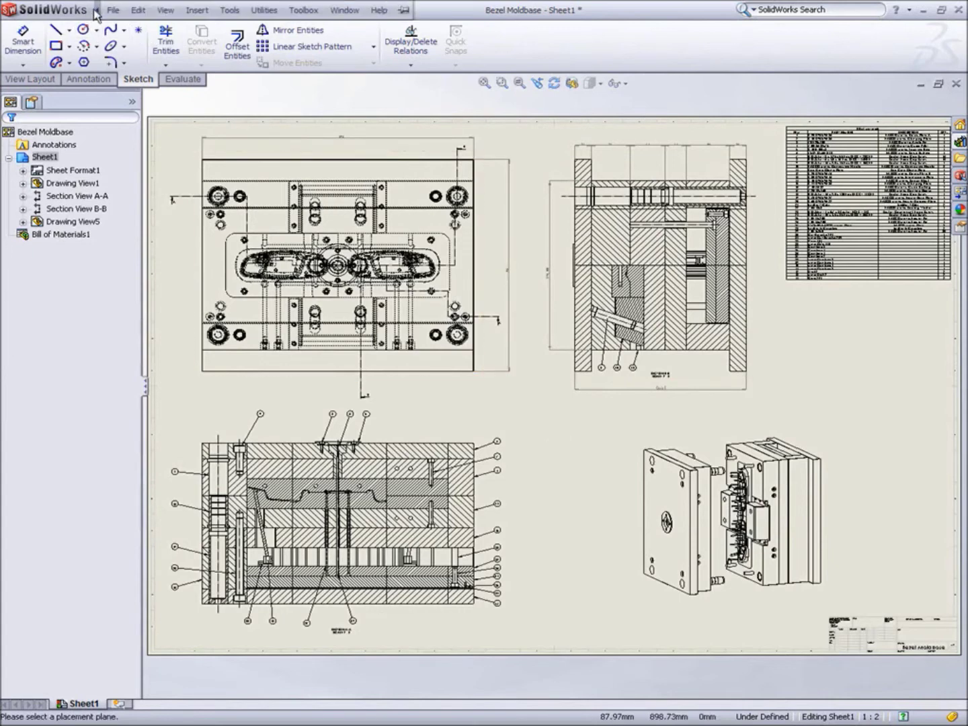
click(267, 9)
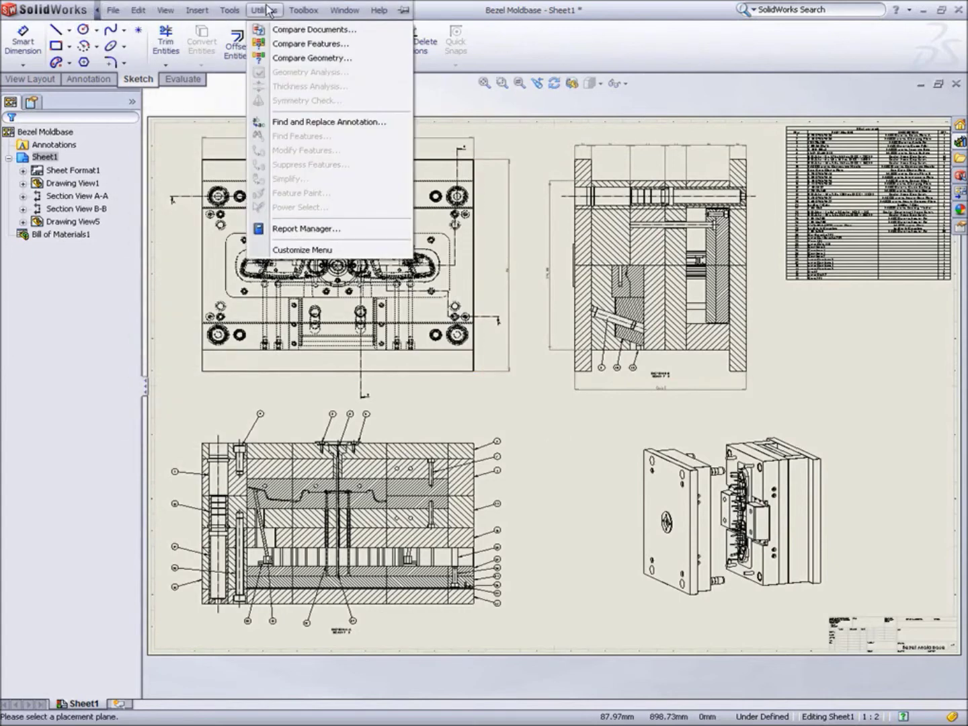
click(287, 59)
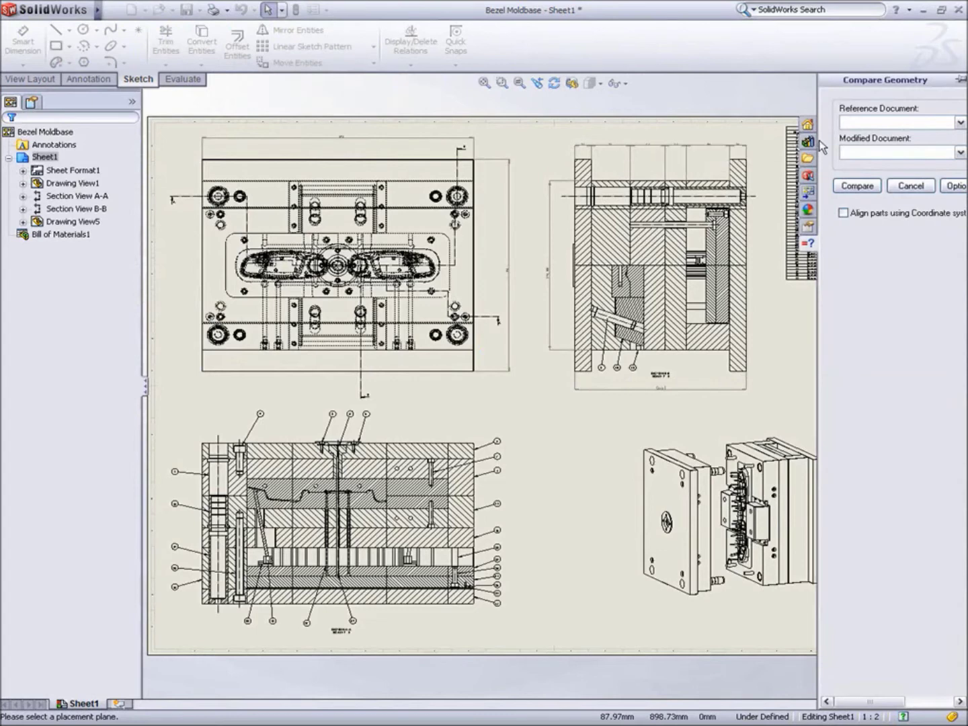
drag(816, 105, 714, 105)
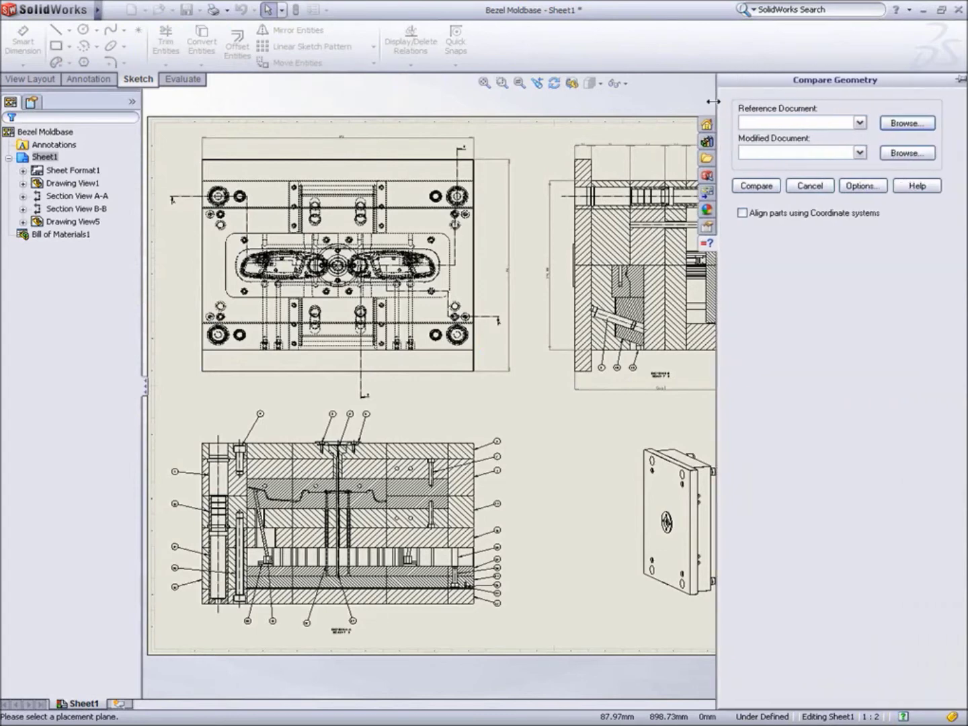
click(916, 123)
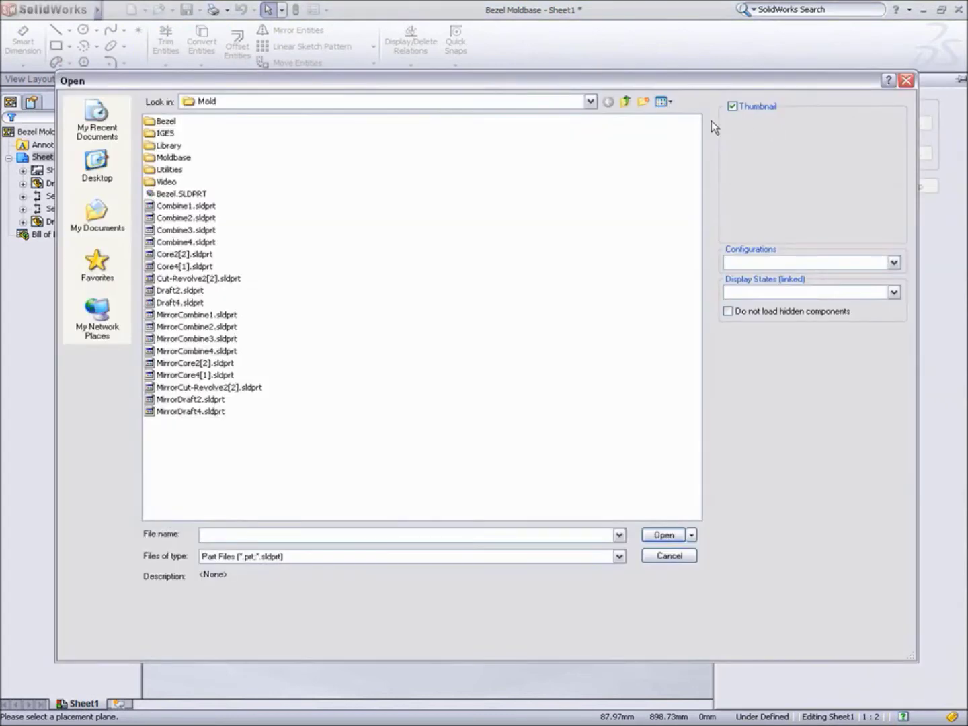
double_click(170, 171)
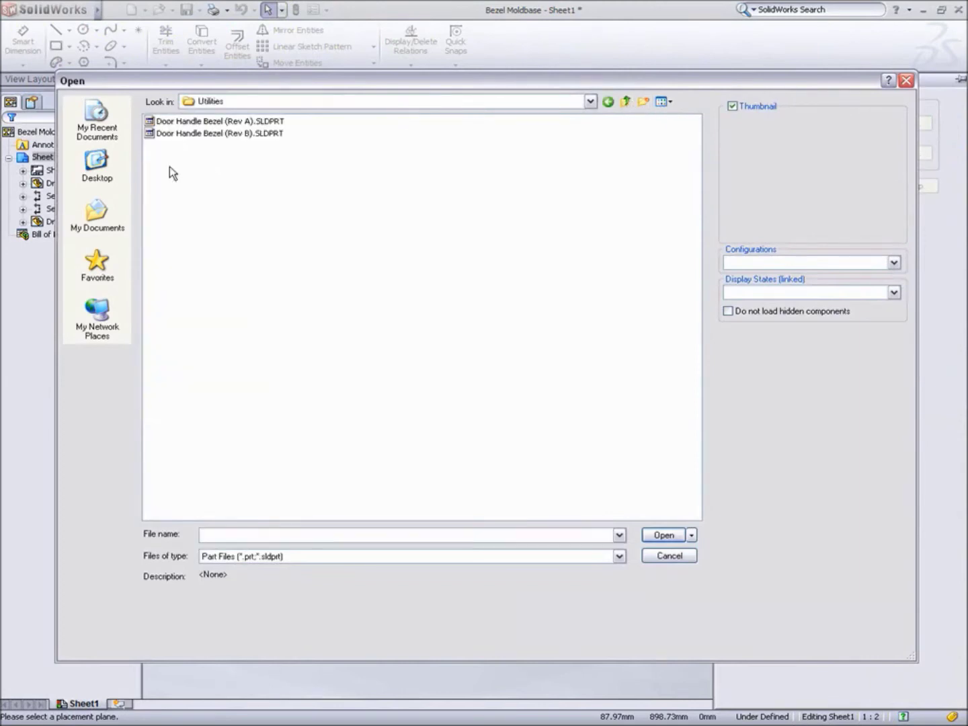
double_click(196, 123)
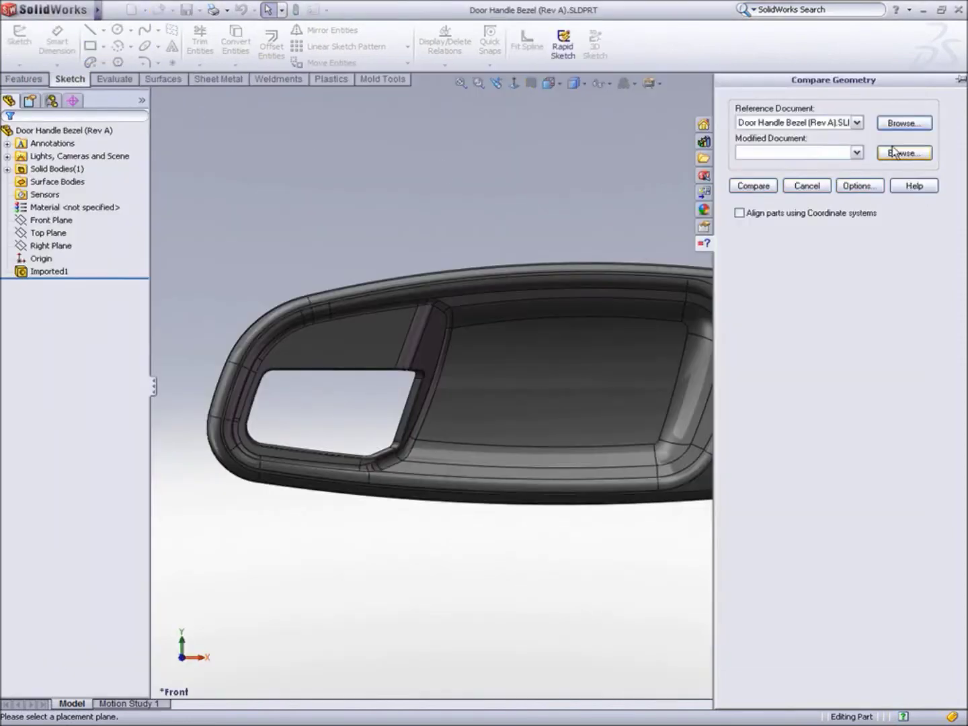
click(892, 150)
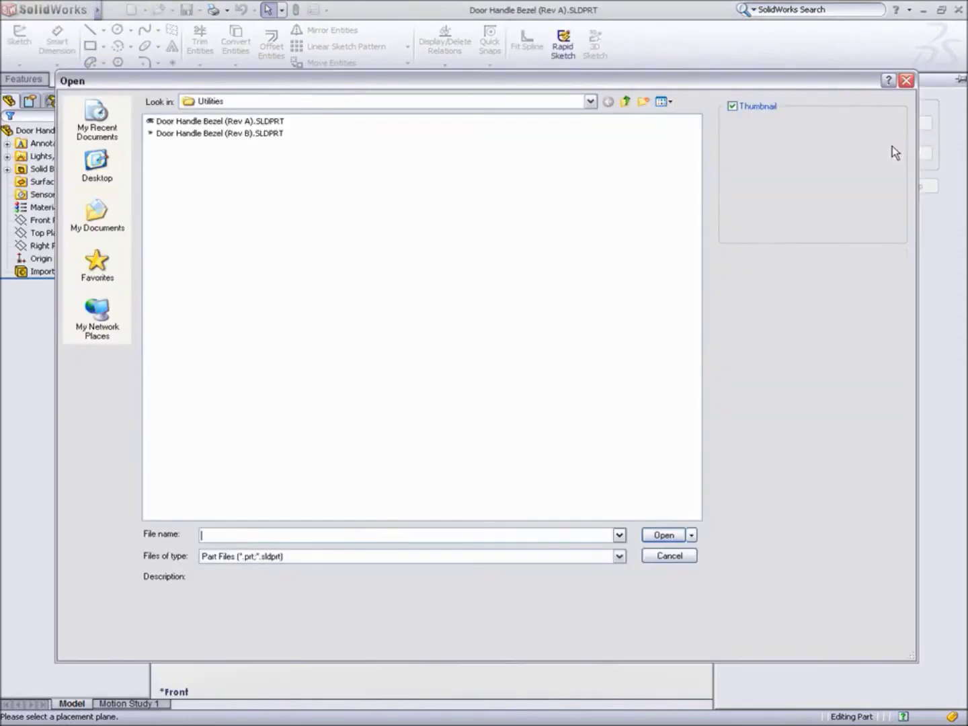
double_click(267, 135)
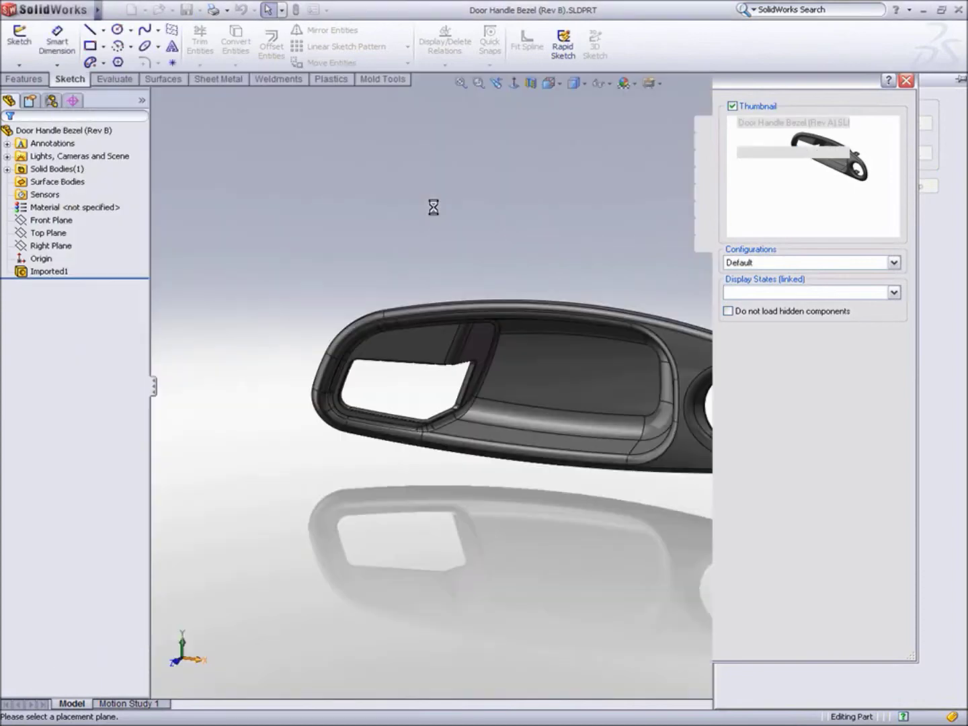
Step: Accept the comparison options, run Compare, and expand the Face Comparison results
click(850, 188)
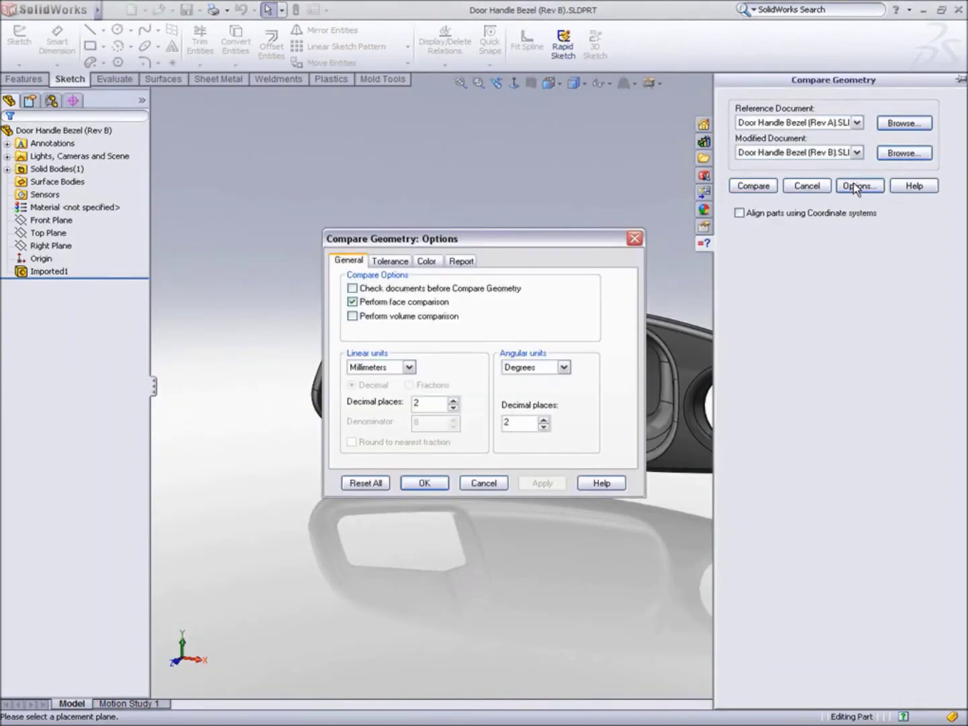
click(424, 483)
click(768, 188)
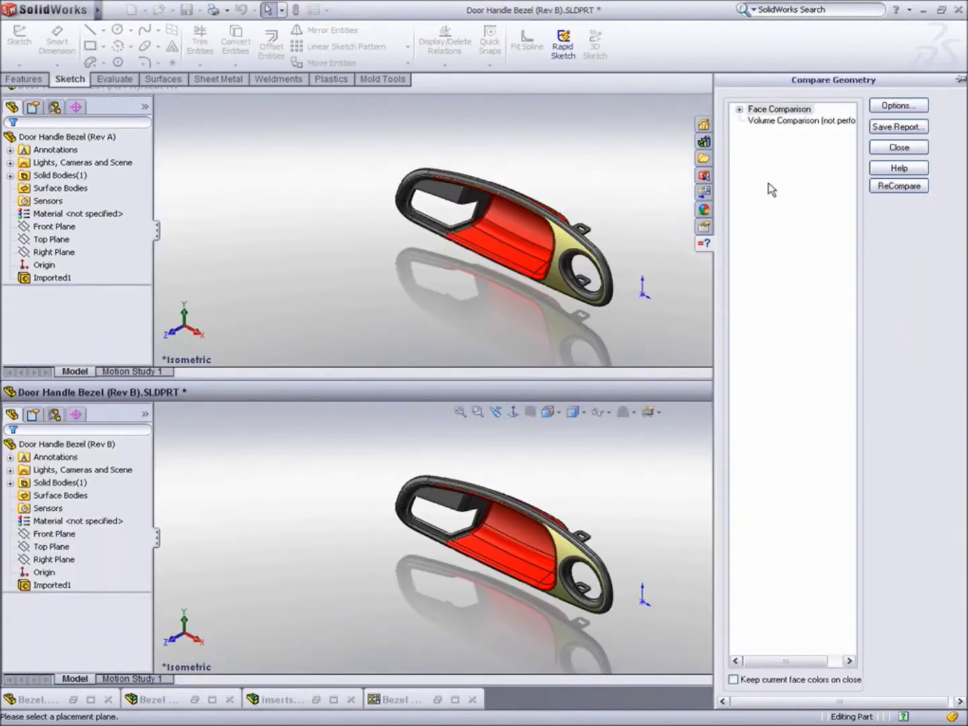
click(738, 110)
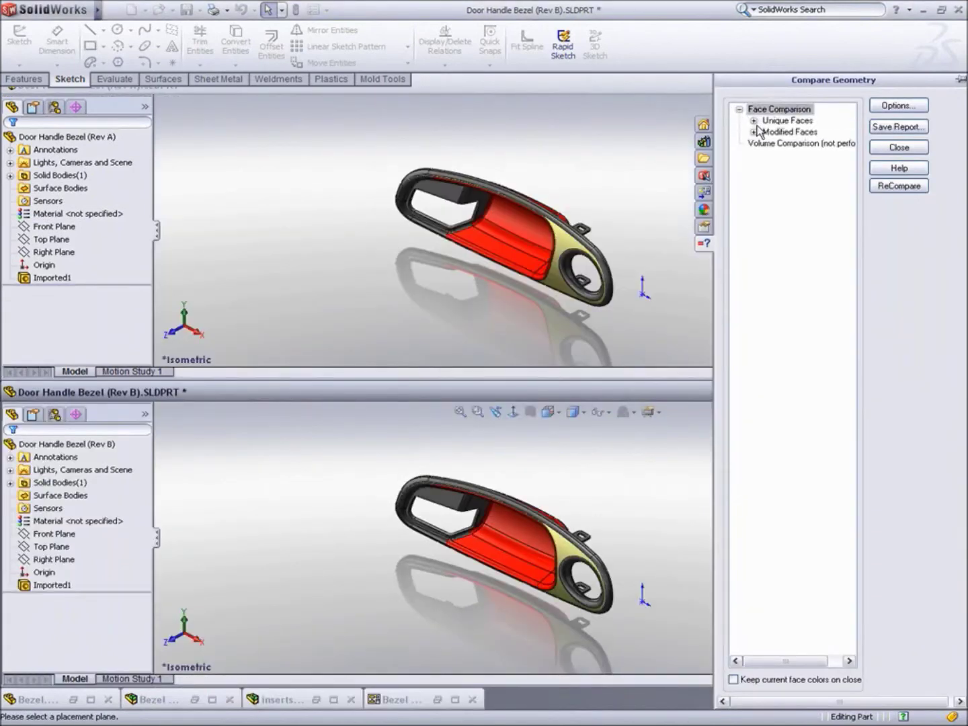
Step: List the unique and modified faces, highlight Face 21, and recolour all face differences
click(754, 120)
click(754, 155)
click(768, 166)
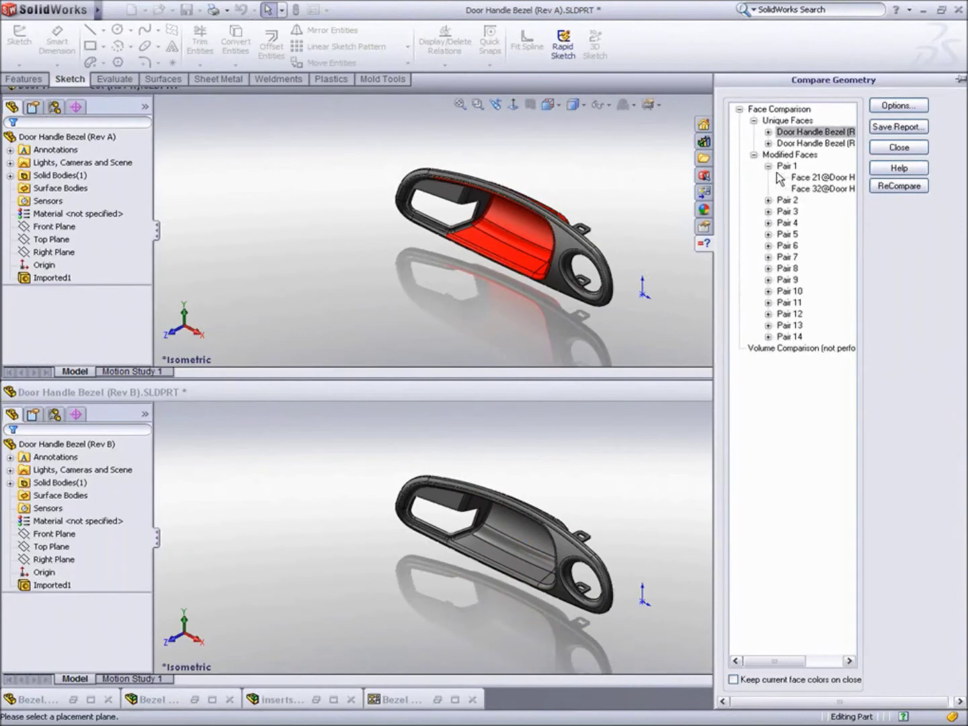
click(797, 177)
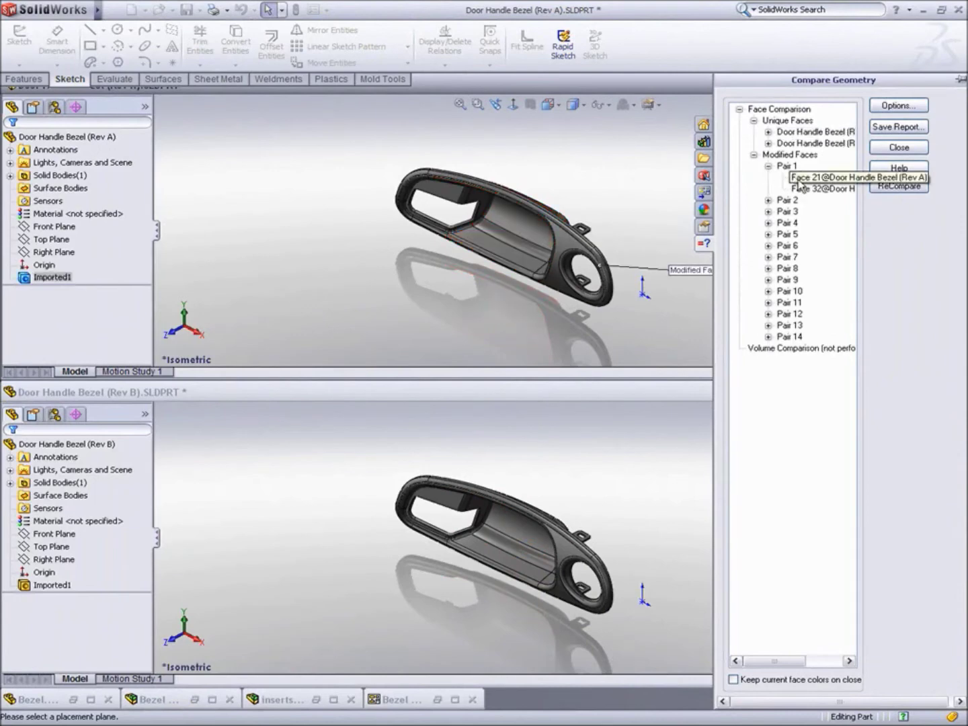
click(759, 109)
Step: Inspect both bezel revisions from the front and an orbited angle, then close Compare Geometry
click(632, 219)
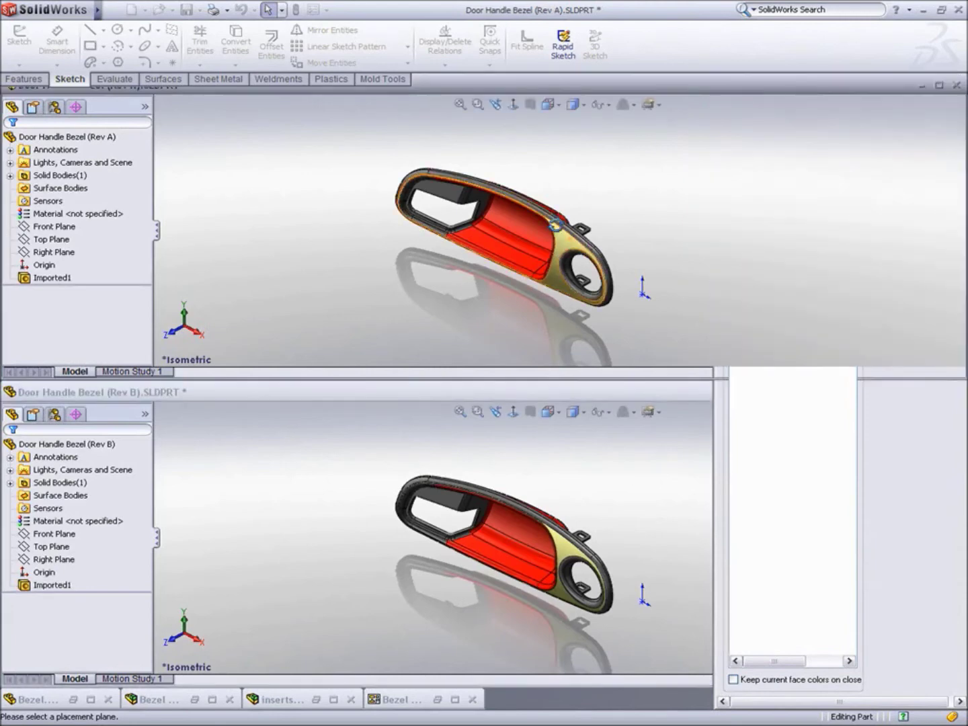
key(ctrl+1)
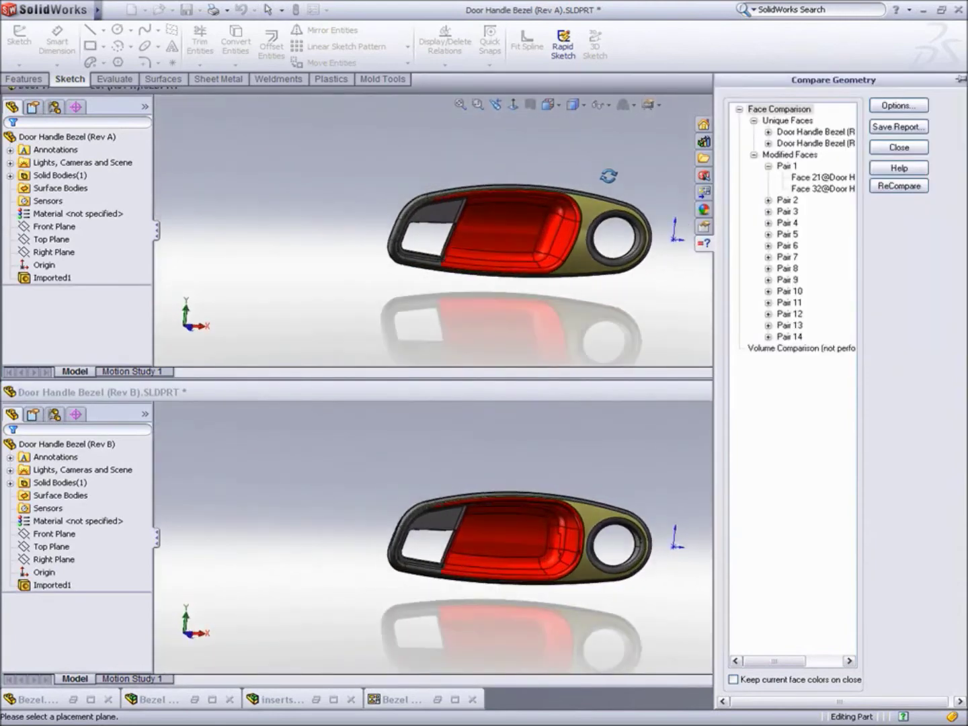
scroll(547, 553, down, 3)
scroll(546, 550, down, 5)
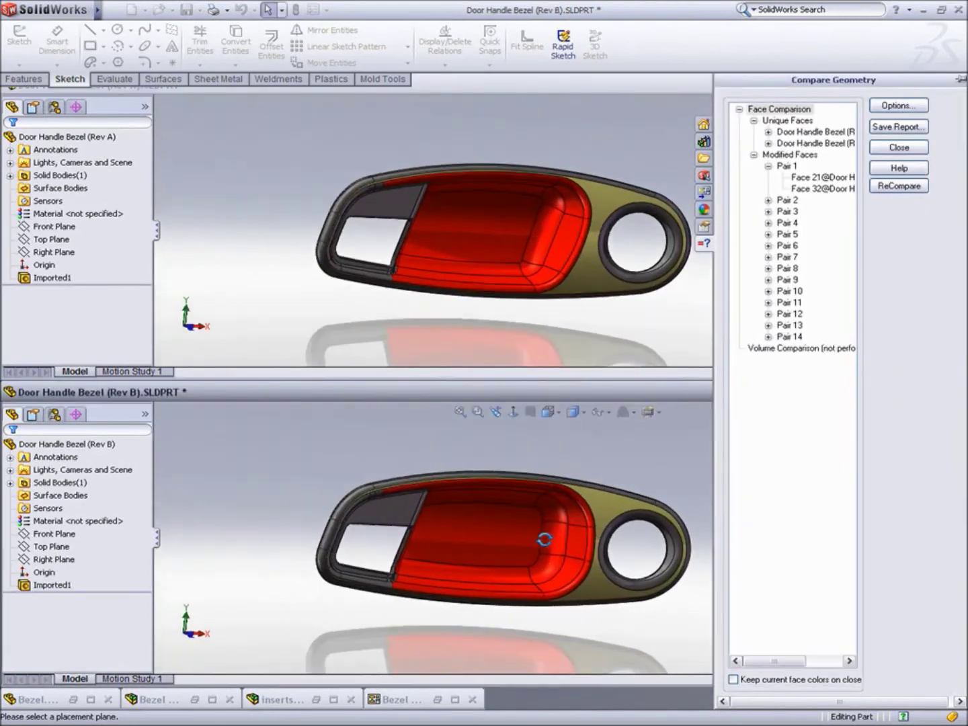
scroll(531, 531, down, 3)
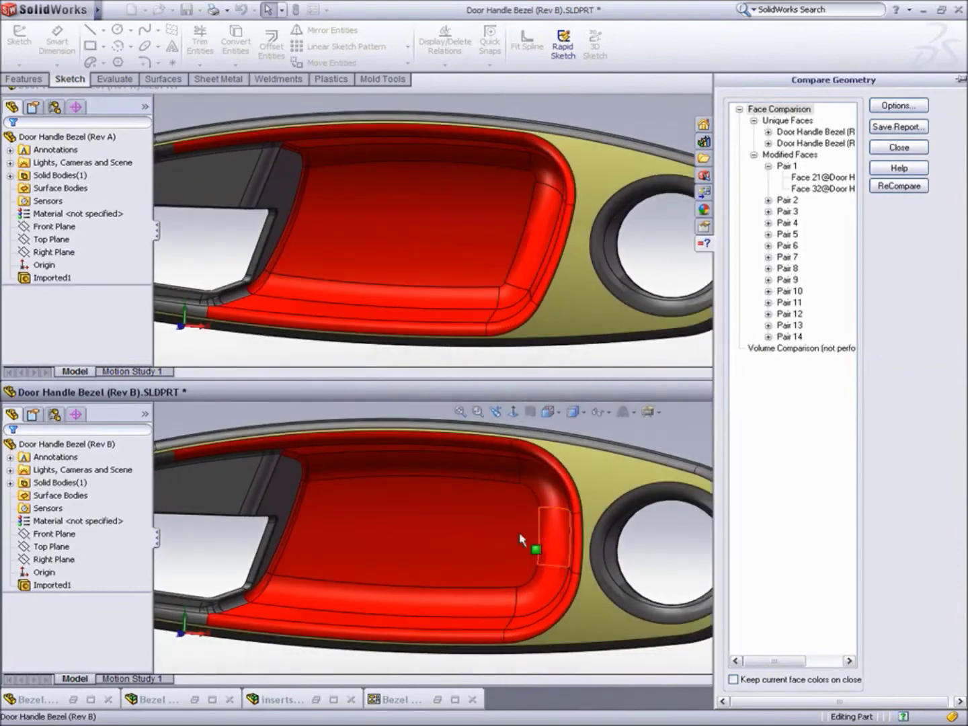
scroll(524, 540, up, 5)
middle_drag(524, 540, 440, 441)
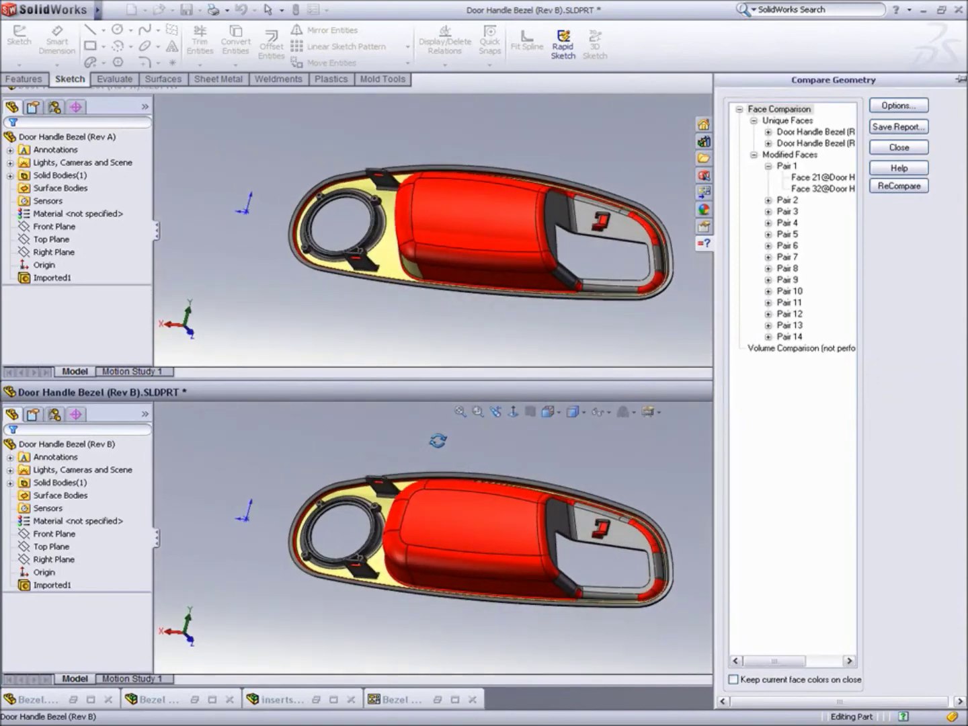
click(341, 278)
scroll(290, 275, down, 3)
scroll(230, 271, up, 2)
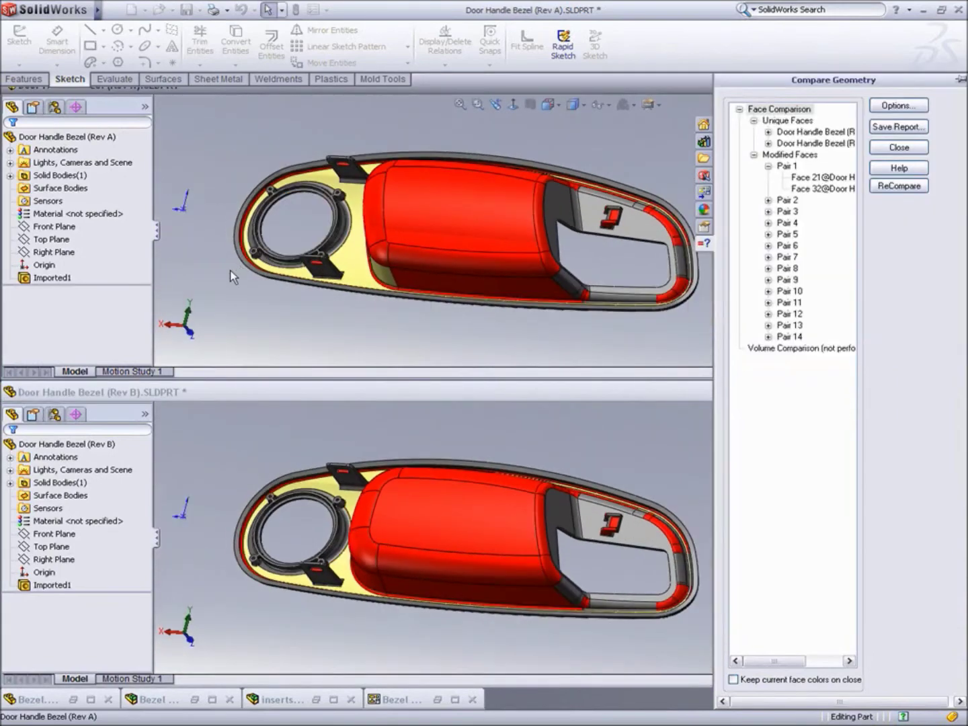
scroll(251, 254, down, 8)
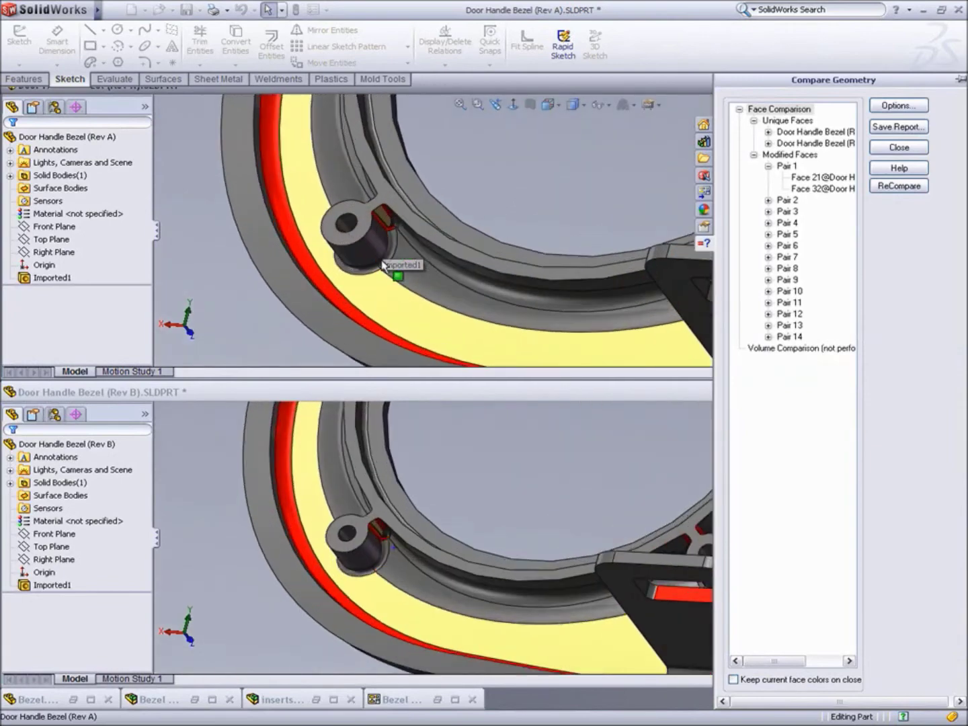
scroll(384, 265, down, 3)
scroll(420, 209, down, 2)
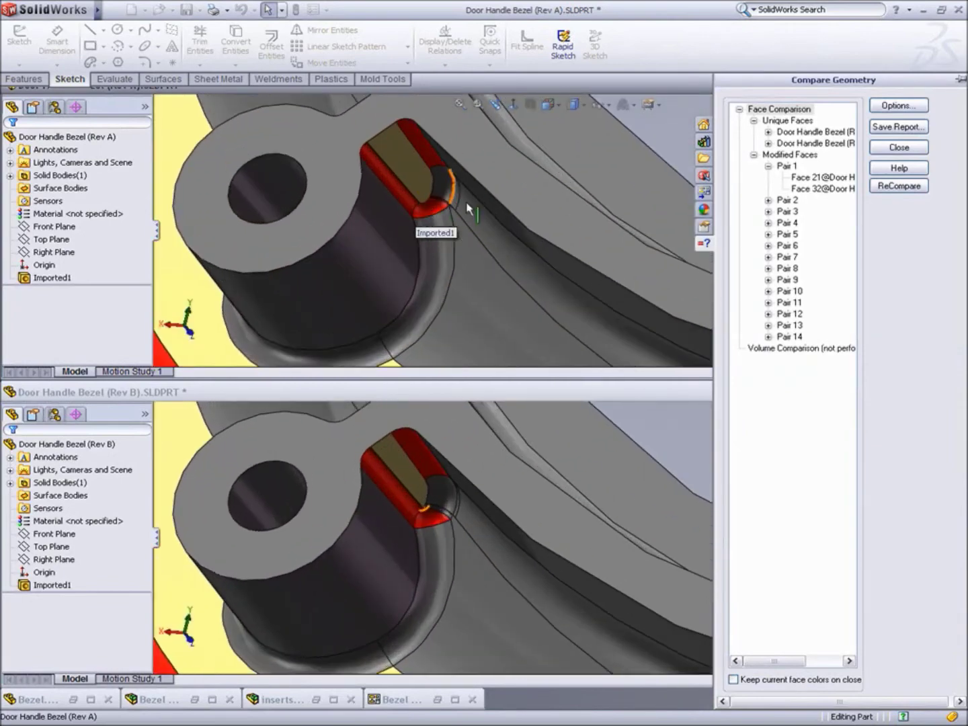
scroll(493, 186, down, 2)
scroll(457, 198, down, 2)
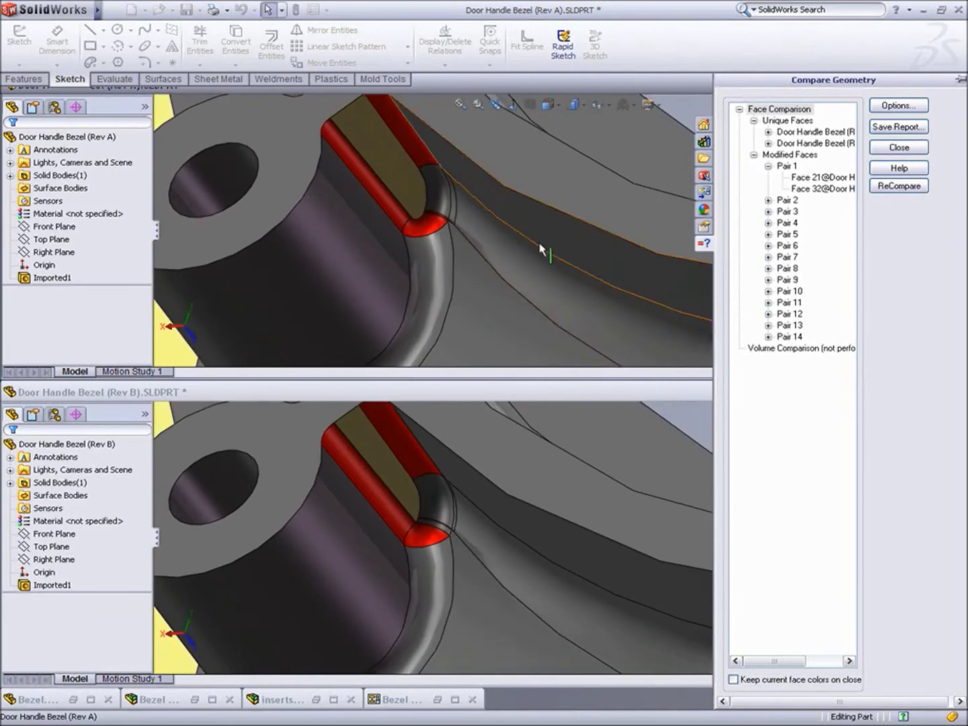
click(898, 149)
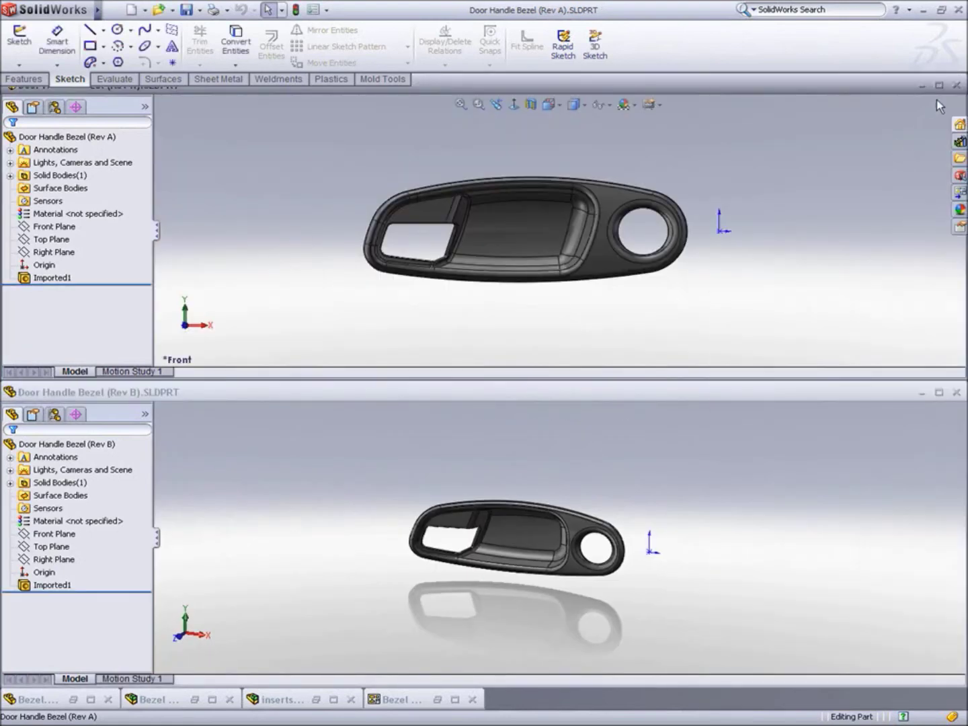
Step: Close the Rev A and Rev B bezel windows and maximize Bezel.SLDPRT
click(959, 87)
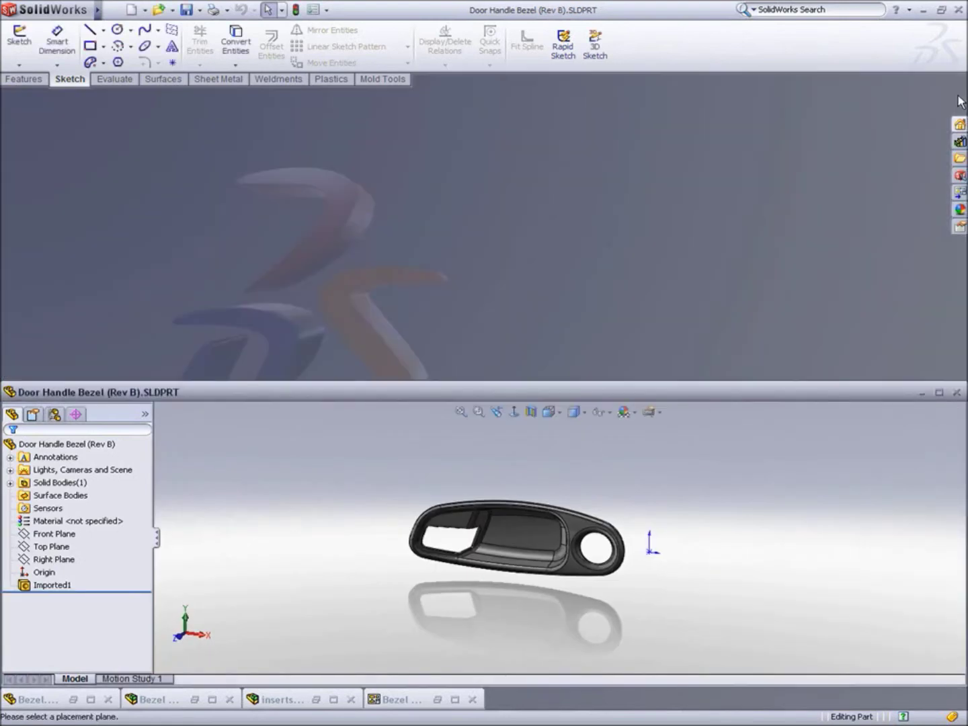
click(957, 392)
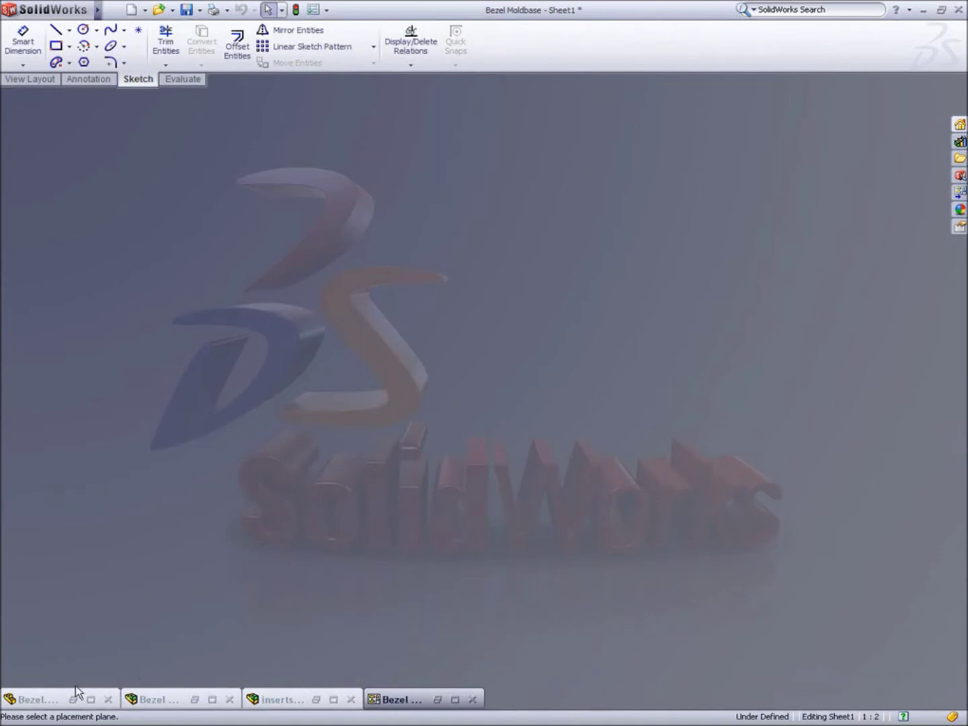
double_click(50, 697)
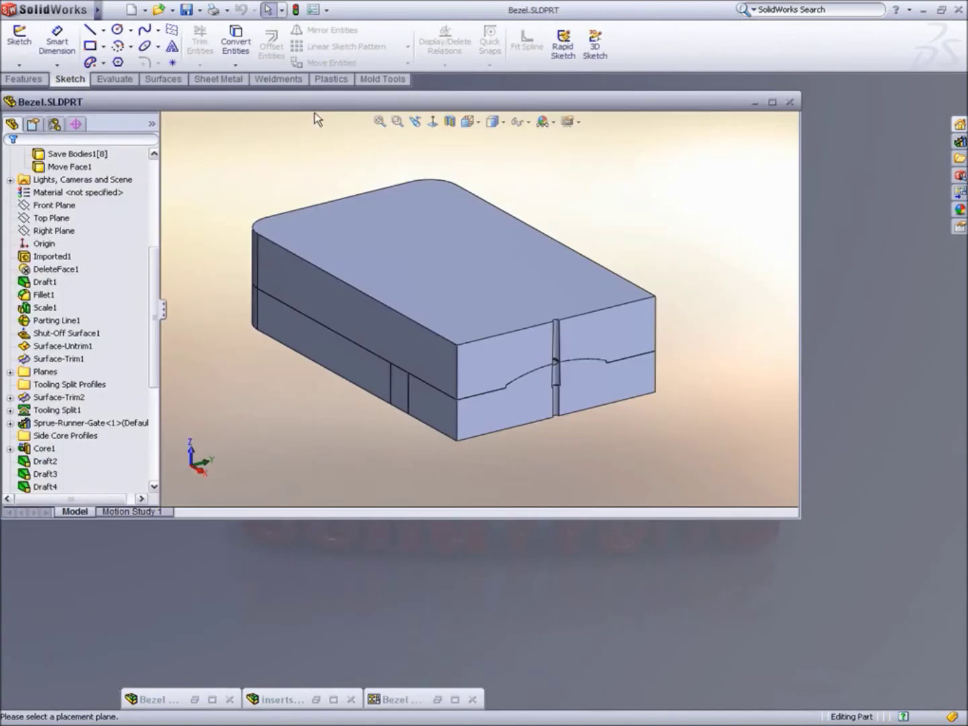
double_click(315, 106)
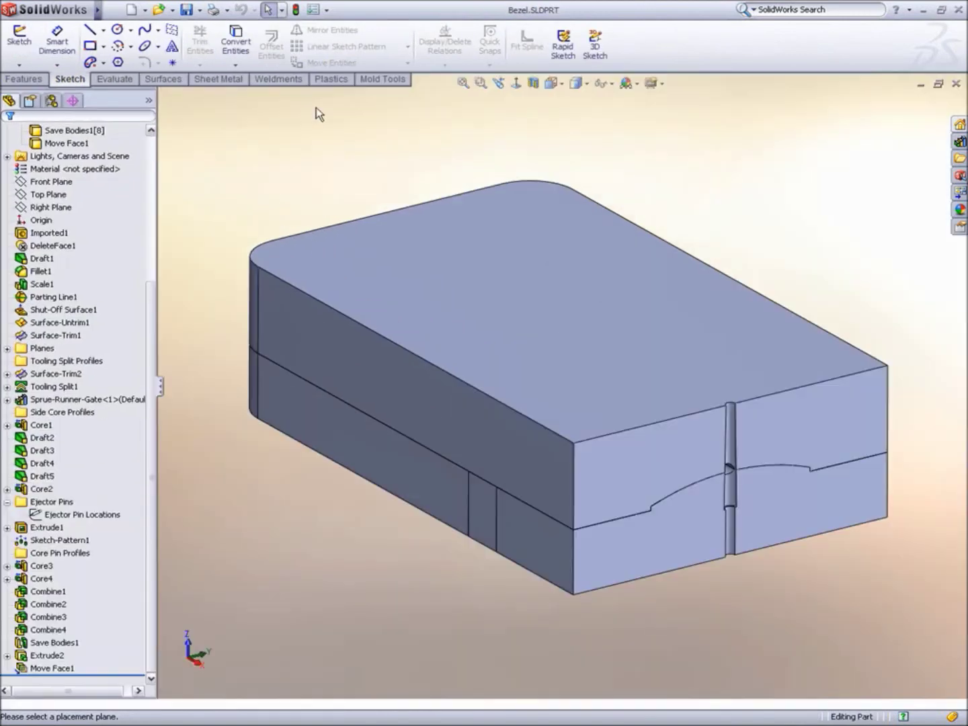
Step: Roll back before Shut-Off Surface1, show the Parting Line1 bezel body, and select Imported1
right_click(65, 310)
click(109, 268)
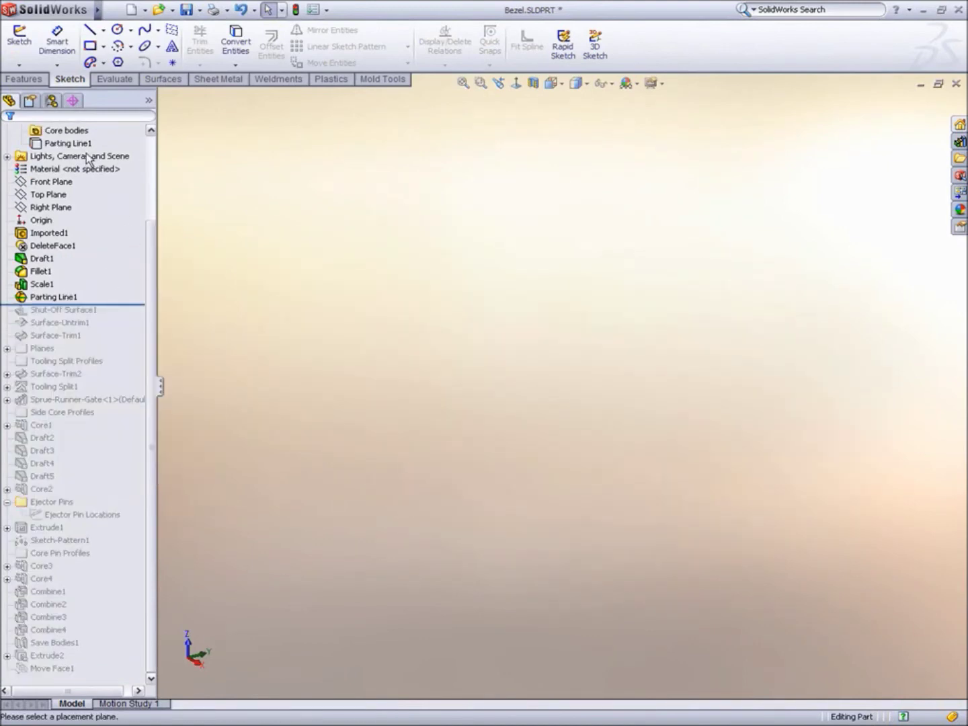
click(87, 143)
click(94, 121)
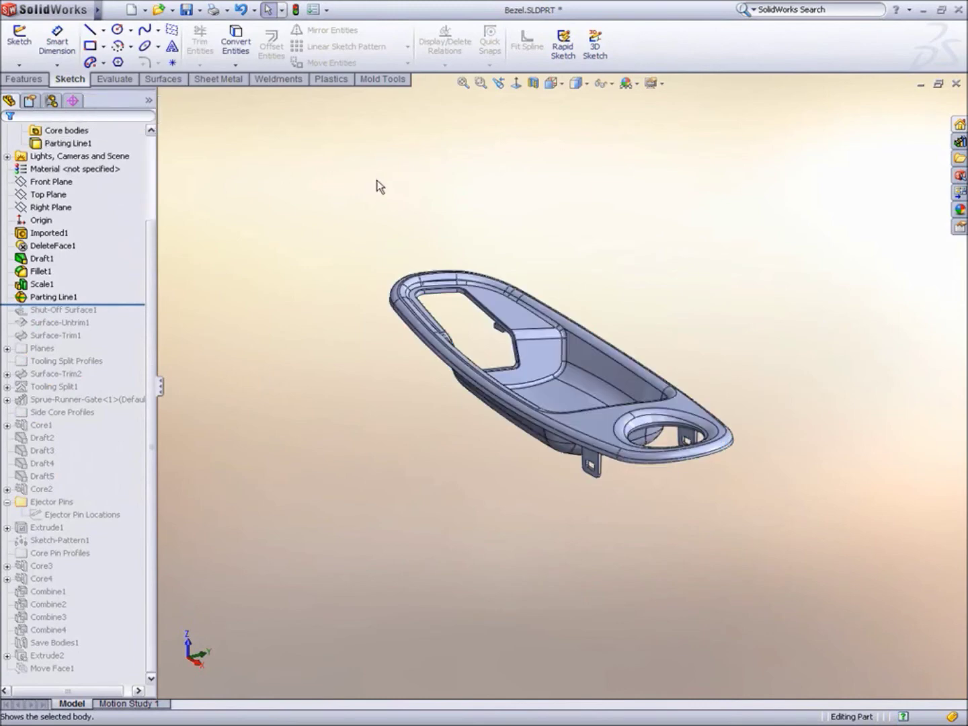
middle_drag(377, 179, 417, 394)
scroll(545, 393, down, 3)
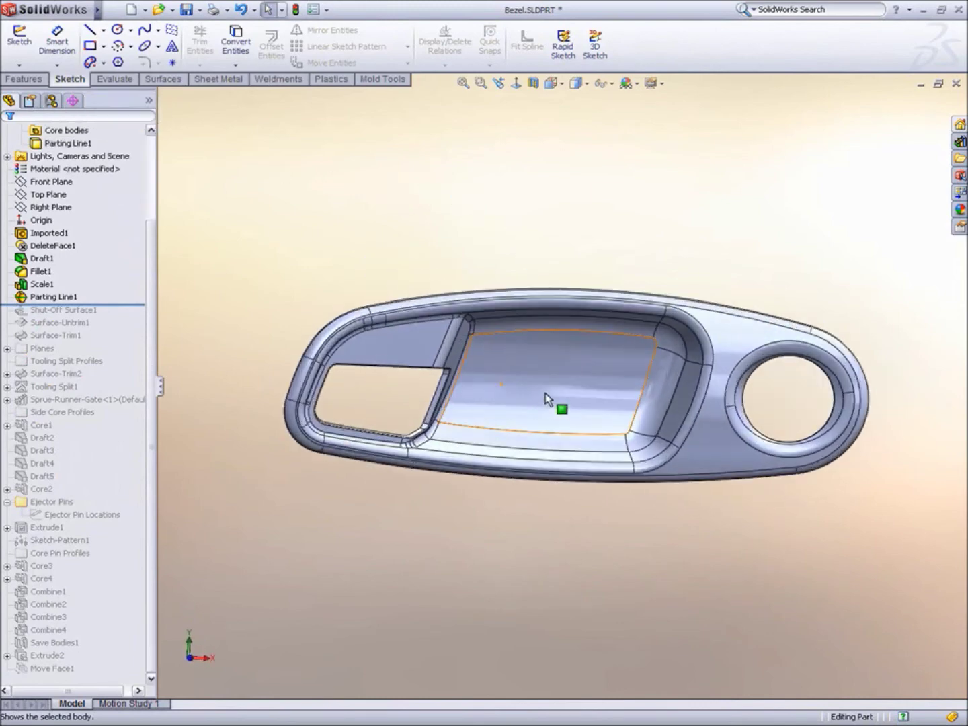
click(61, 233)
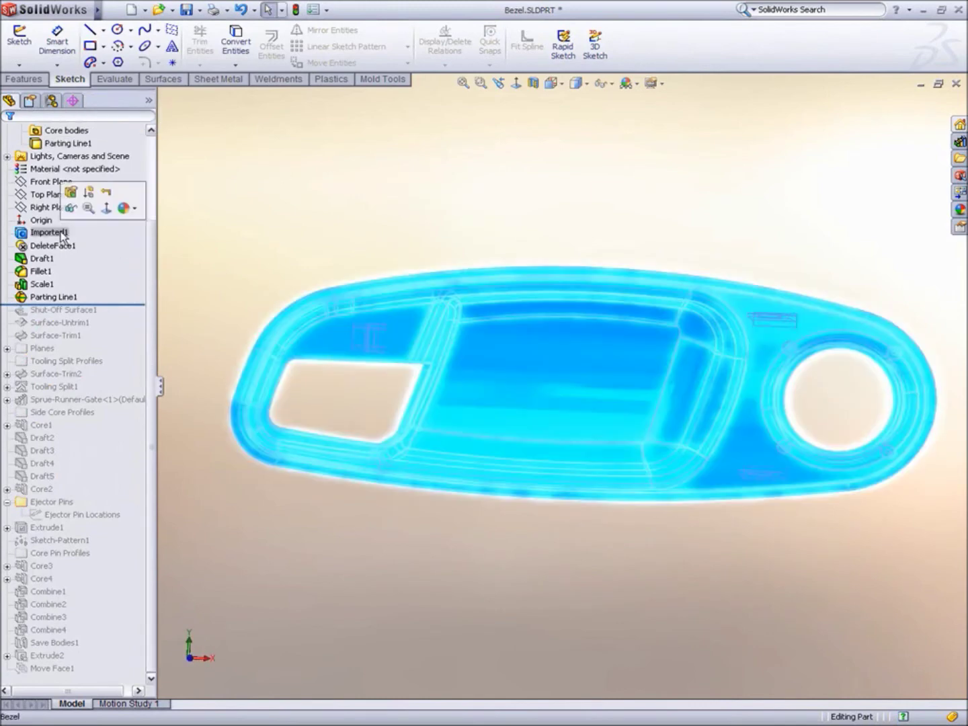
Step: Edit Imported1 to use Door Handle Bezel (Rev B).igs from the Mold\IGES folder
click(70, 195)
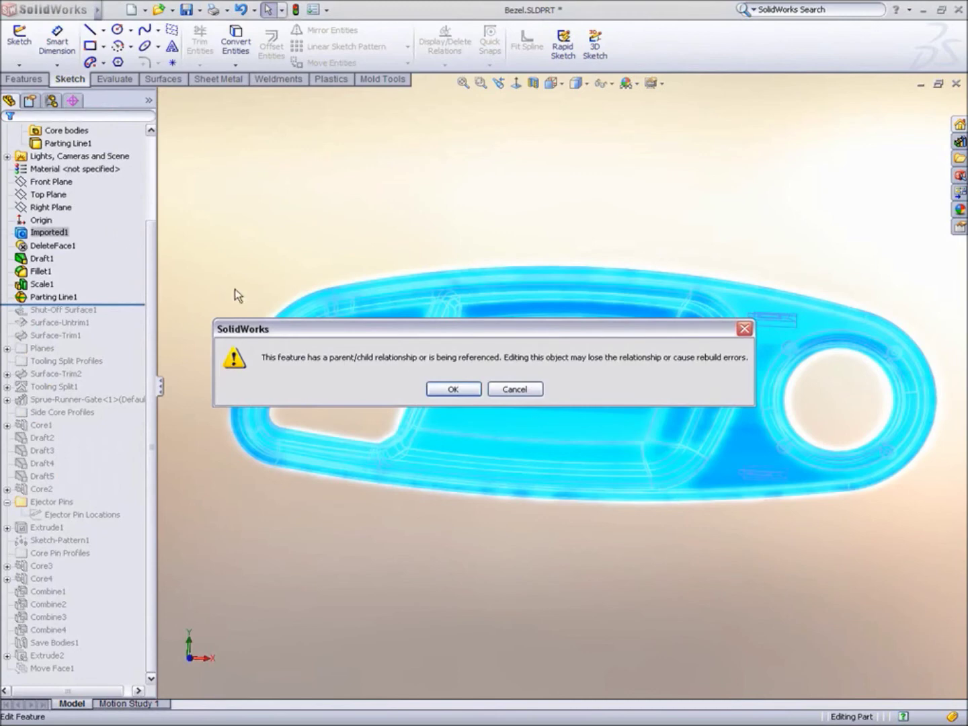
click(455, 389)
click(581, 237)
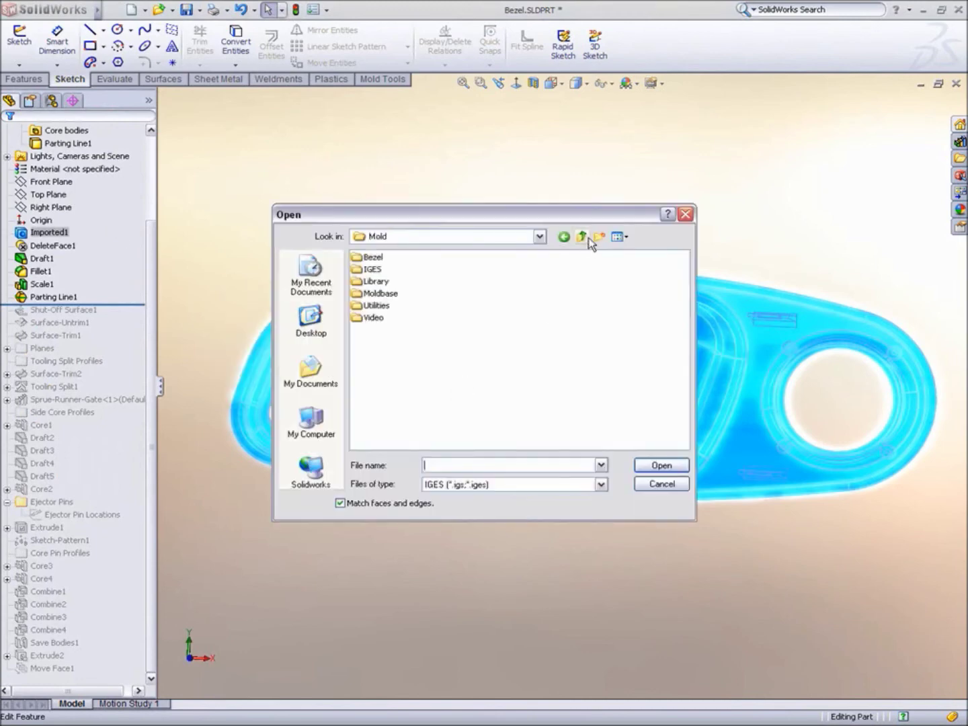
double_click(372, 270)
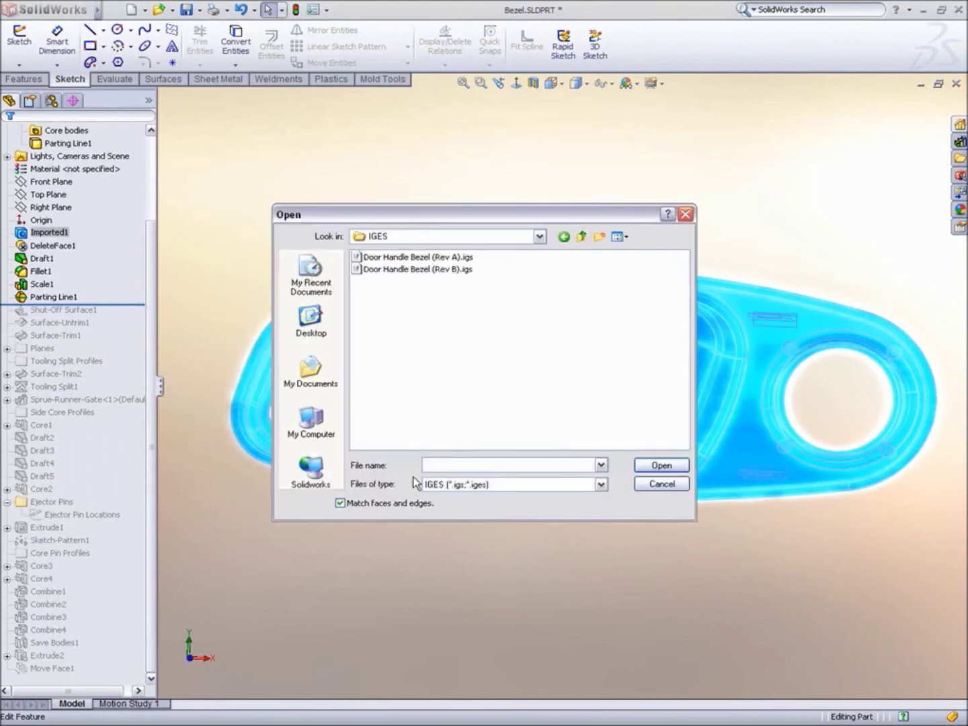
double_click(460, 270)
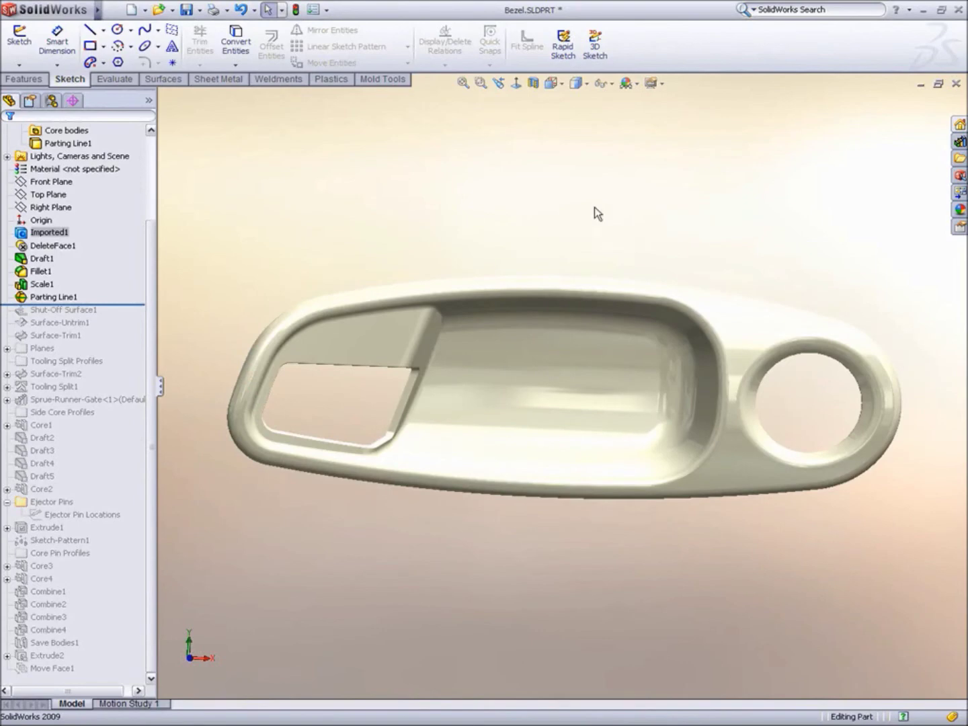
Step: Shade the Rev B bezel with edges and roll Imported1 to the end, rebuilding all 50 features
click(583, 84)
click(577, 101)
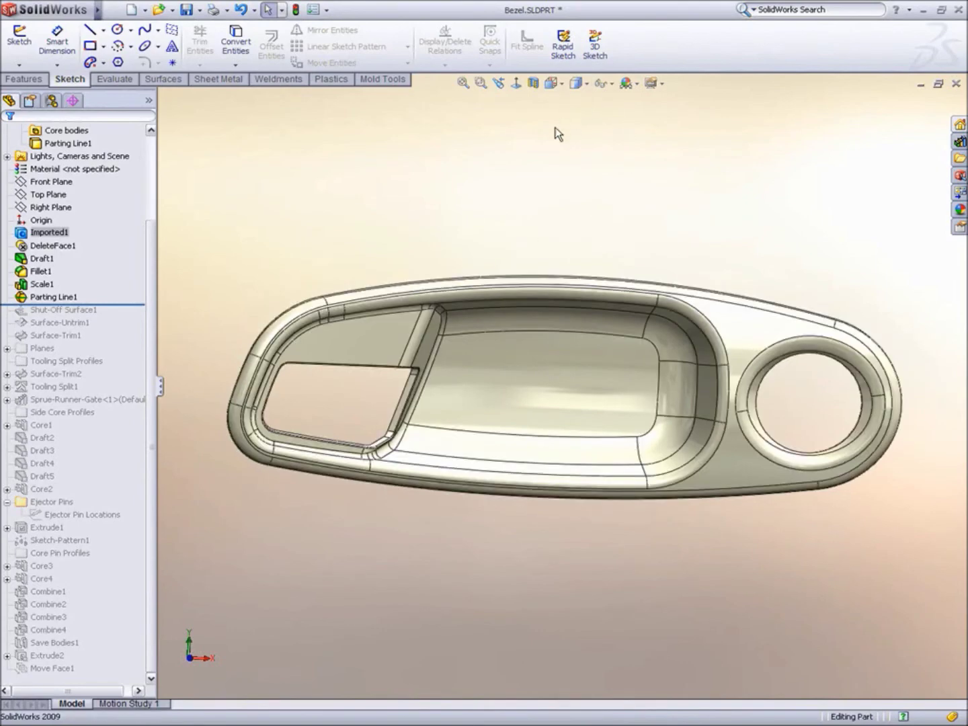
right_click(124, 304)
click(157, 341)
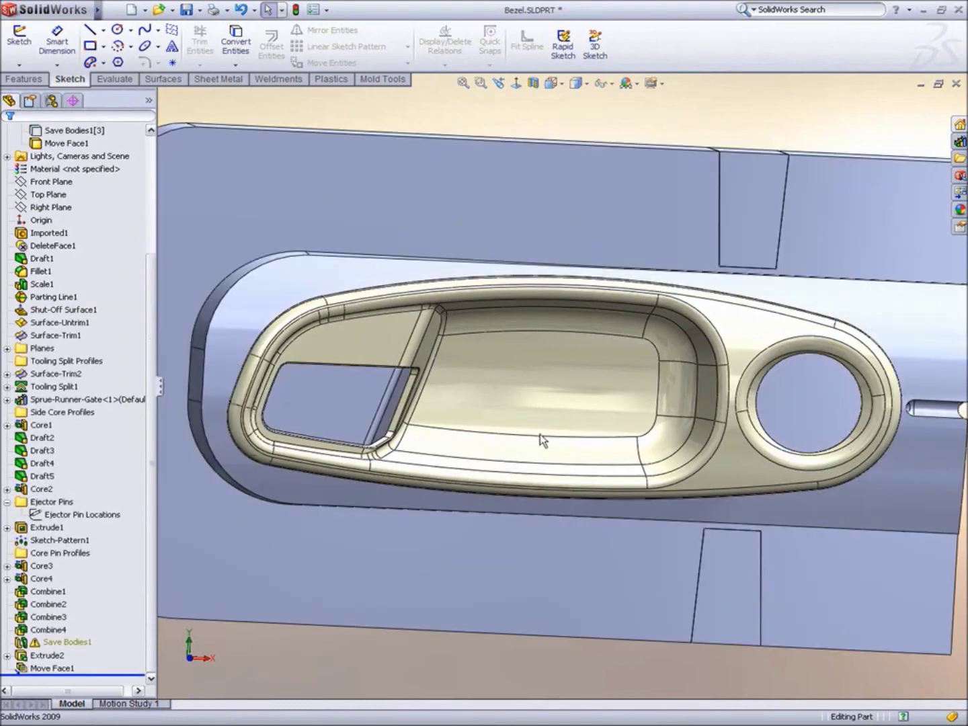
Step: Hide the bezel body and view the rebuilt core with its ejector pin holes in isometric
right_click(544, 381)
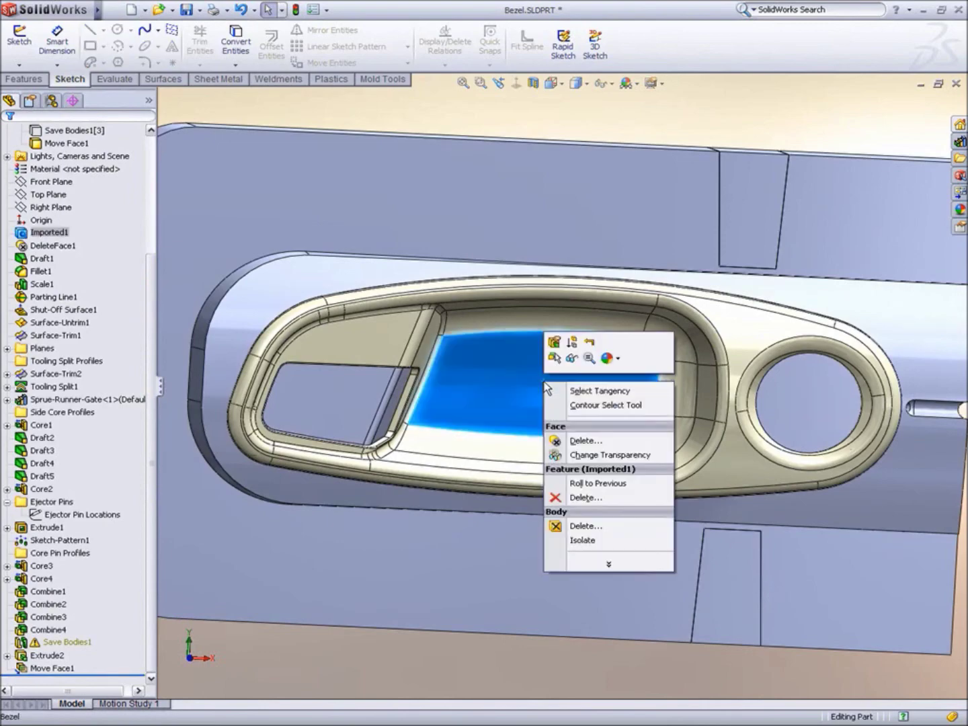
click(571, 360)
middle_drag(524, 496, 479, 526)
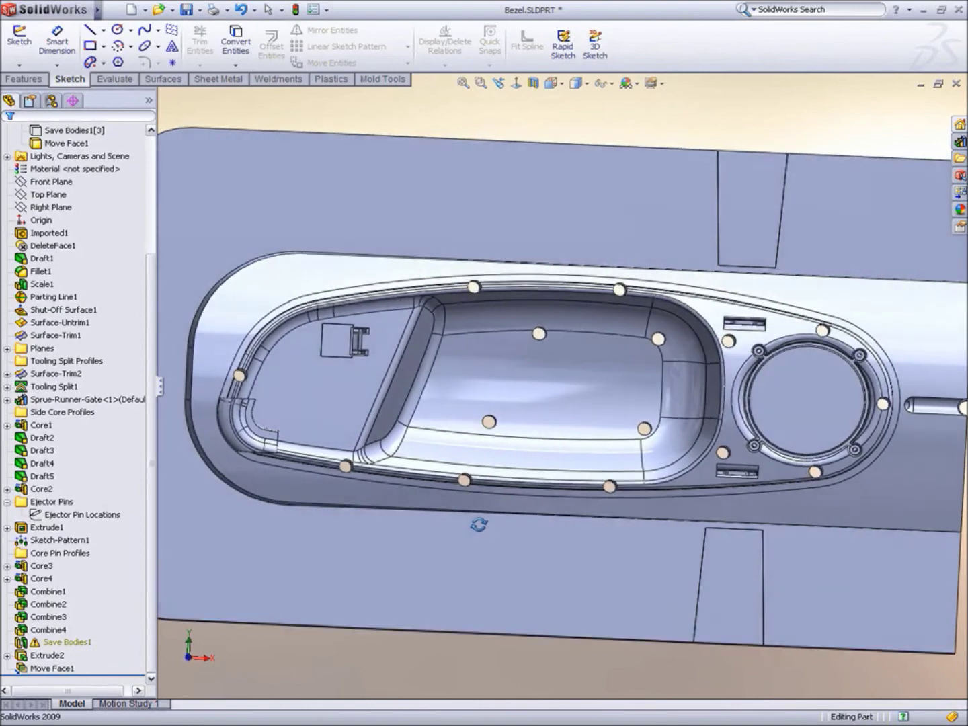
key(ctrl+7)
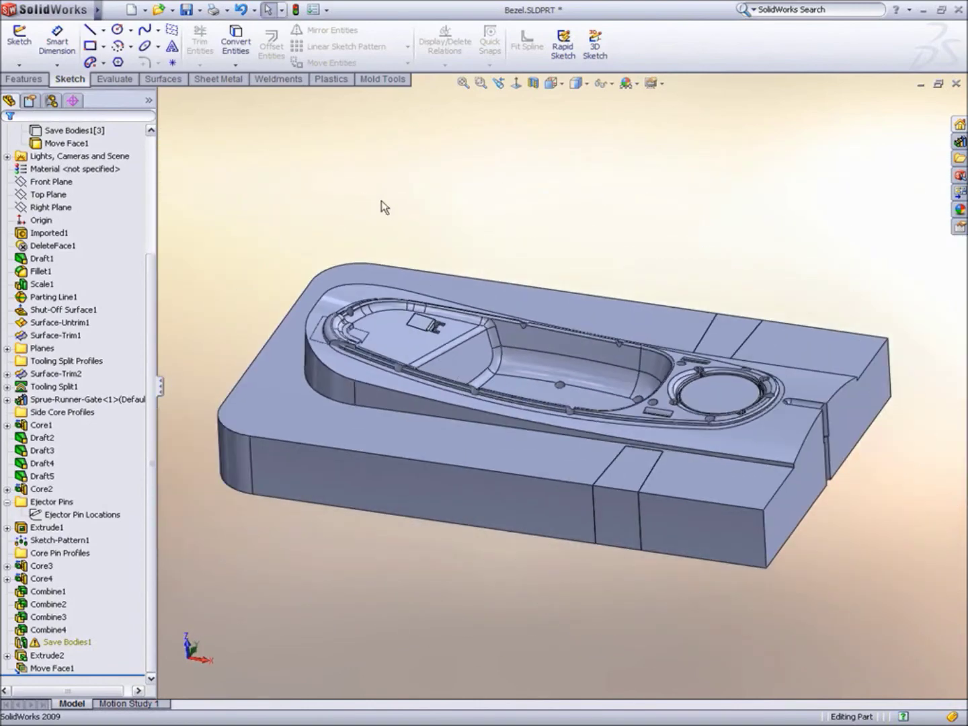
key(ctrl+Tab)
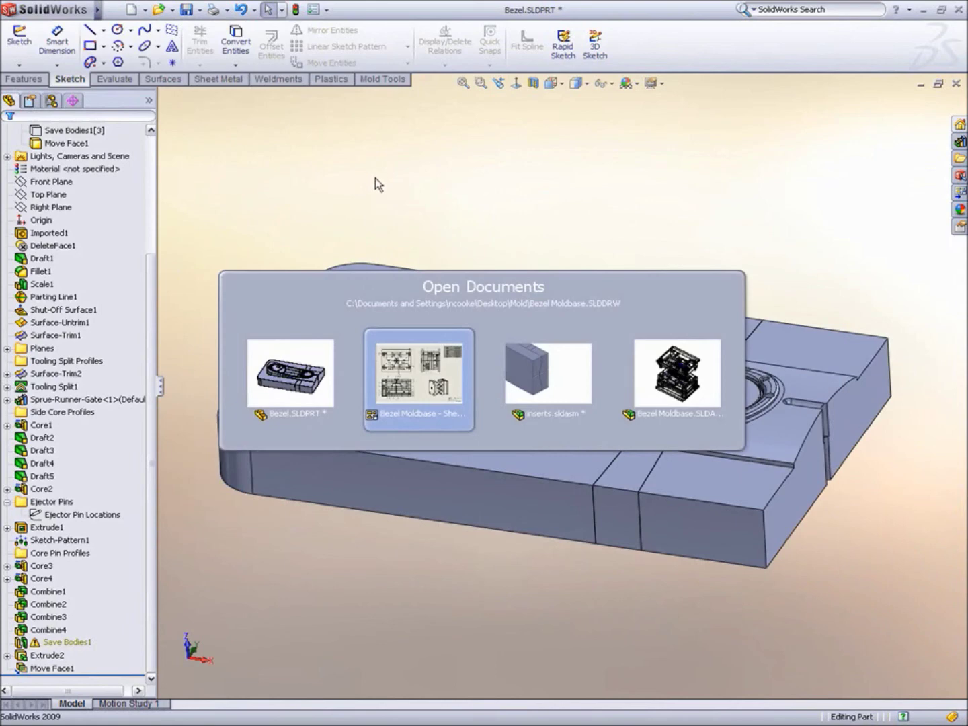
Step: Switch to Sheet1 of the Bezel Moldbase drawing
click(420, 357)
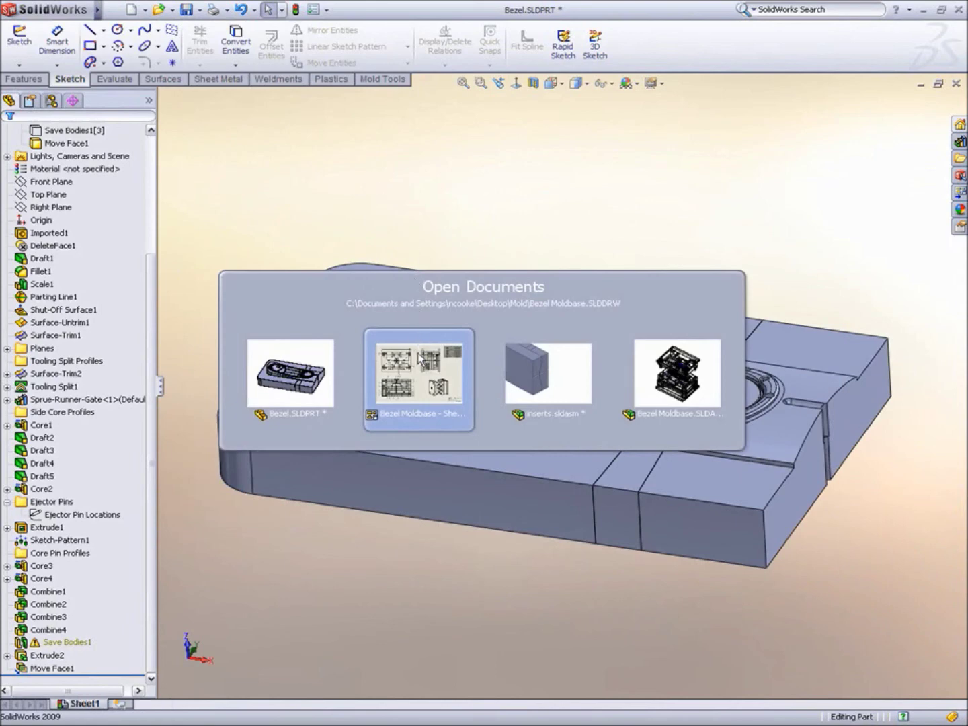